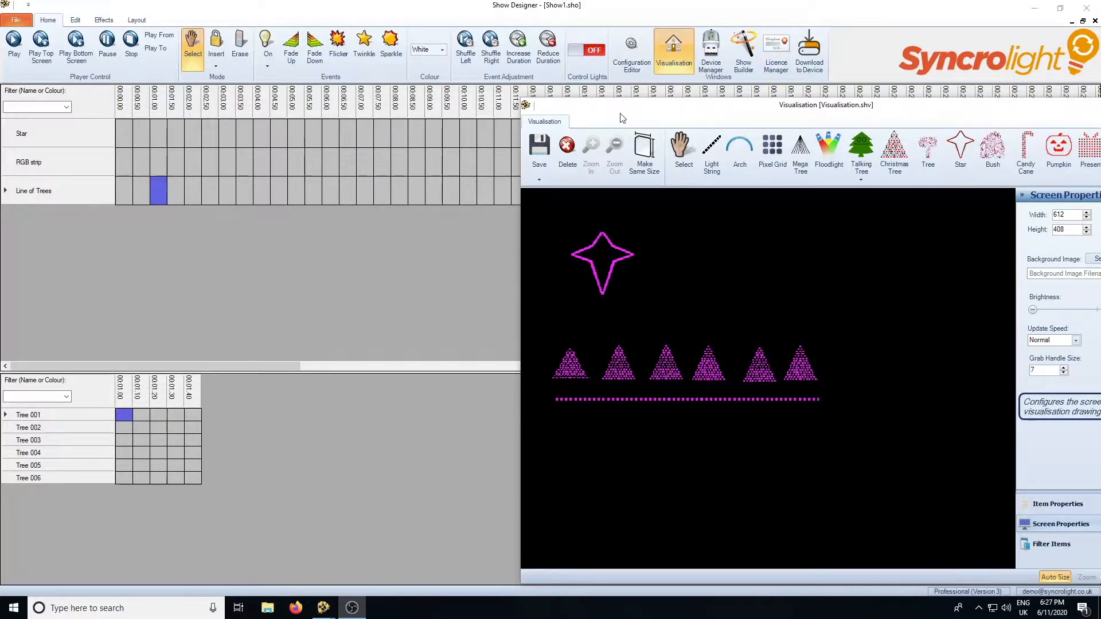
- Move the Visualisation window clear of the player controls, play the top screen of the show, and stop playback
left_click_drag(657, 109, 757, 147)
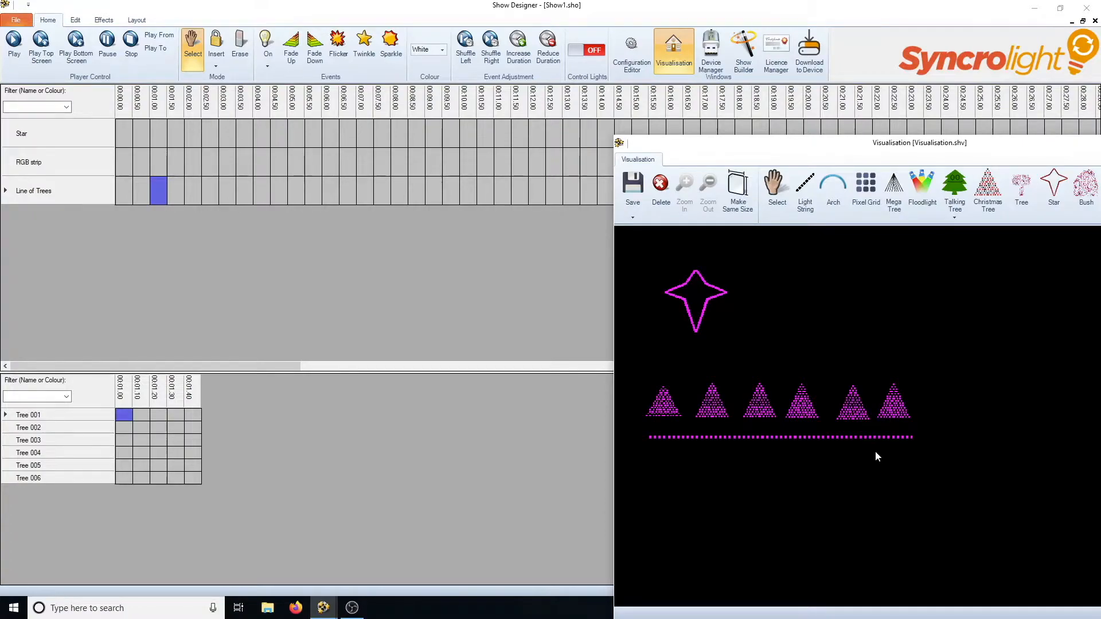
left_click(131, 47)
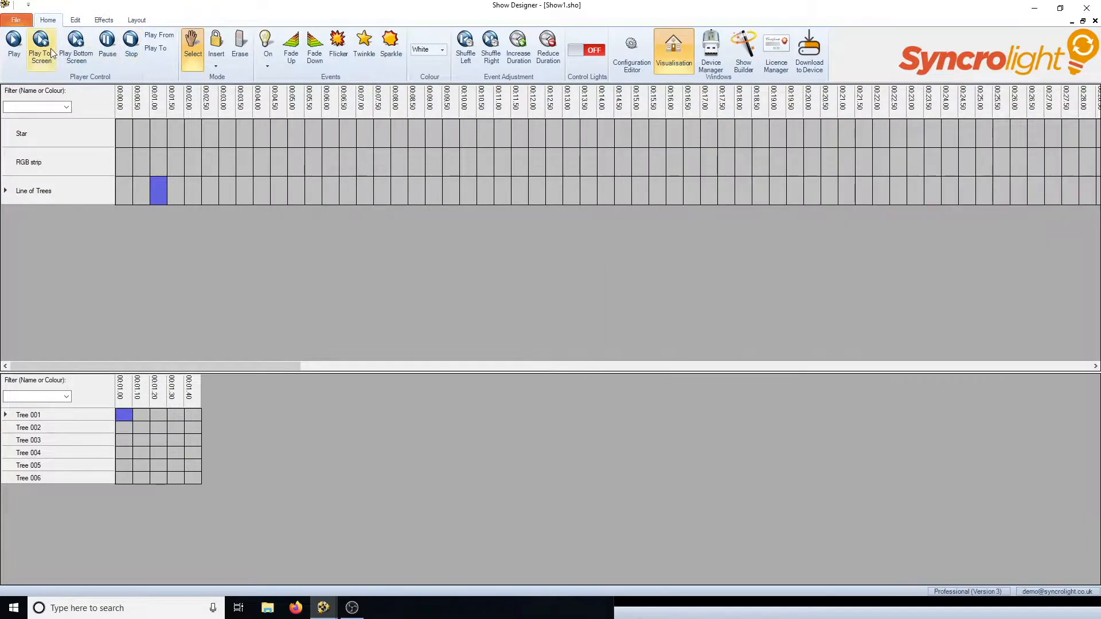
left_click(49, 52)
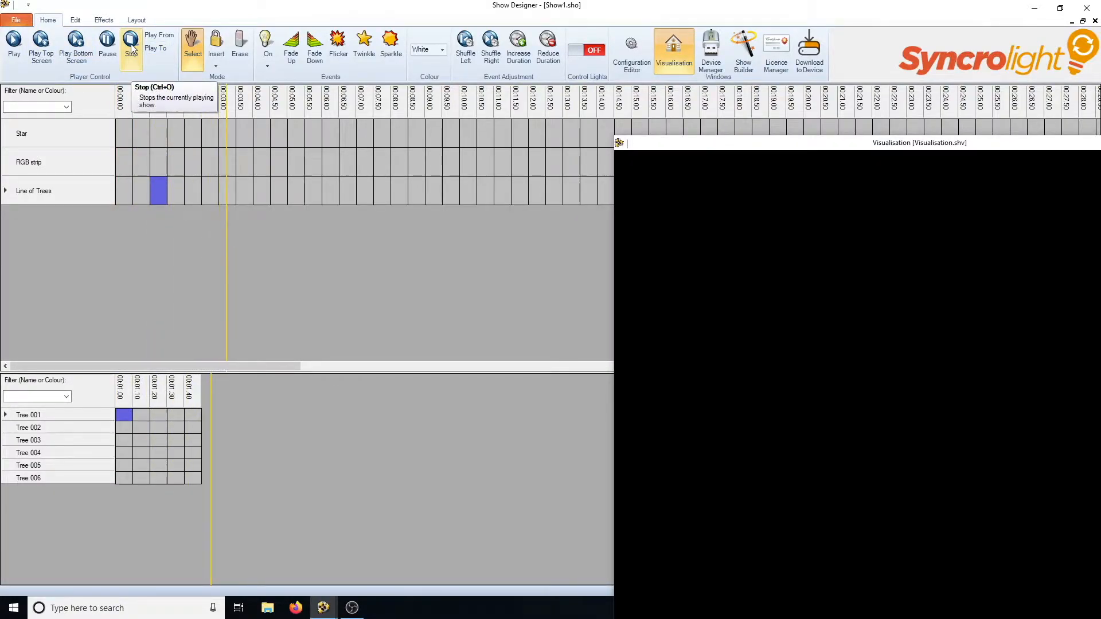
left_click(131, 43)
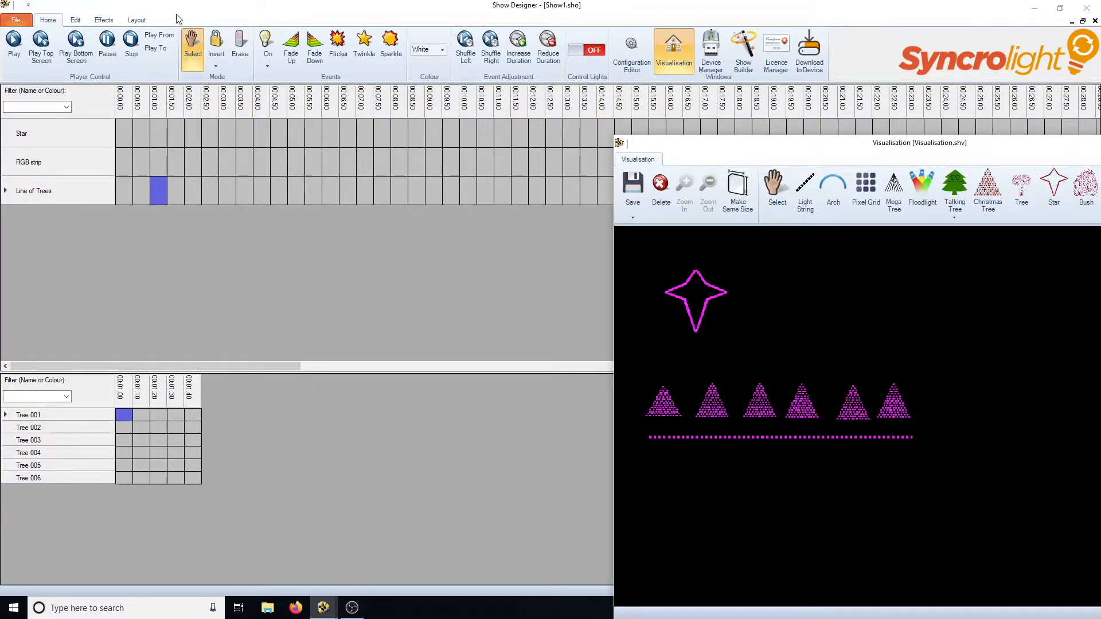
- Use the Beat Tool to insert beats manually while the show plays, covering about the first 15 seconds, and stop playback
left_click(135, 22)
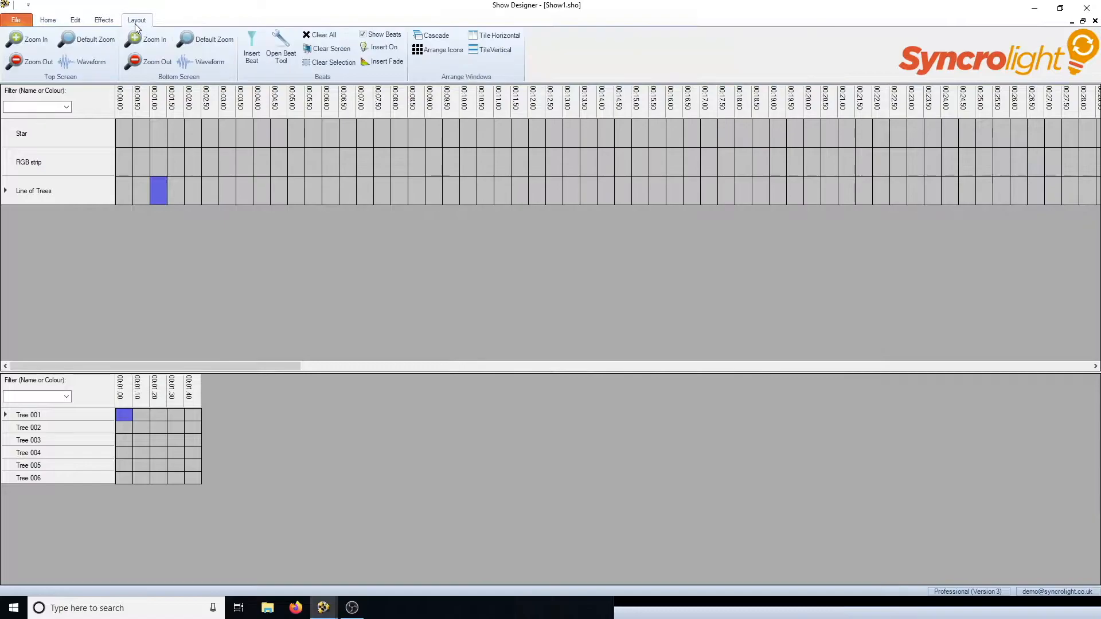
left_click(282, 57)
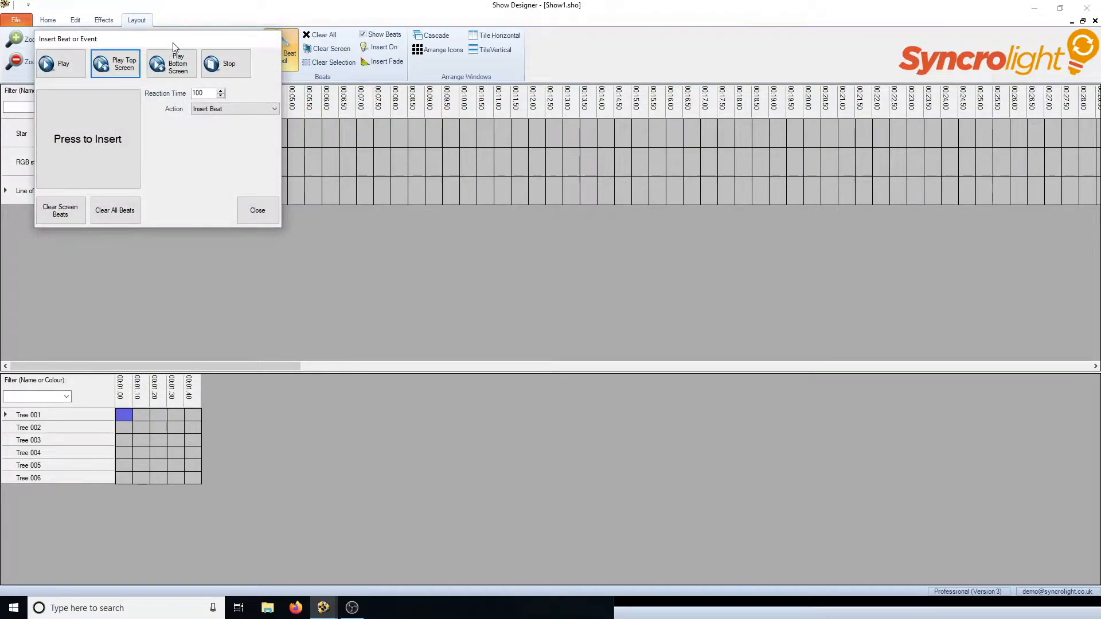
left_click_drag(173, 43, 217, 225)
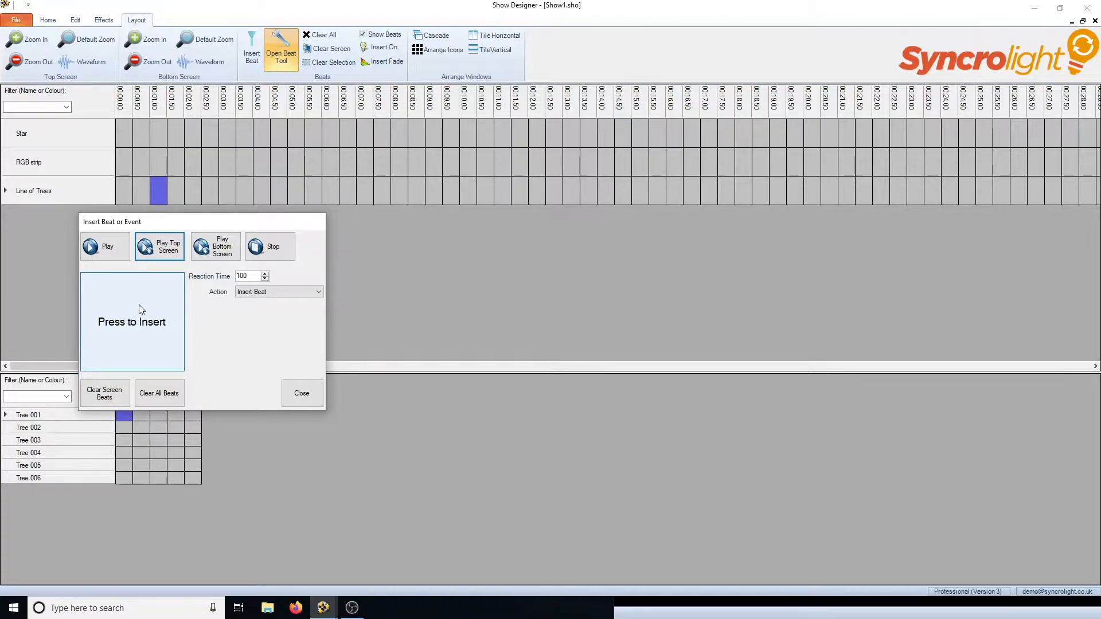
left_click(106, 253)
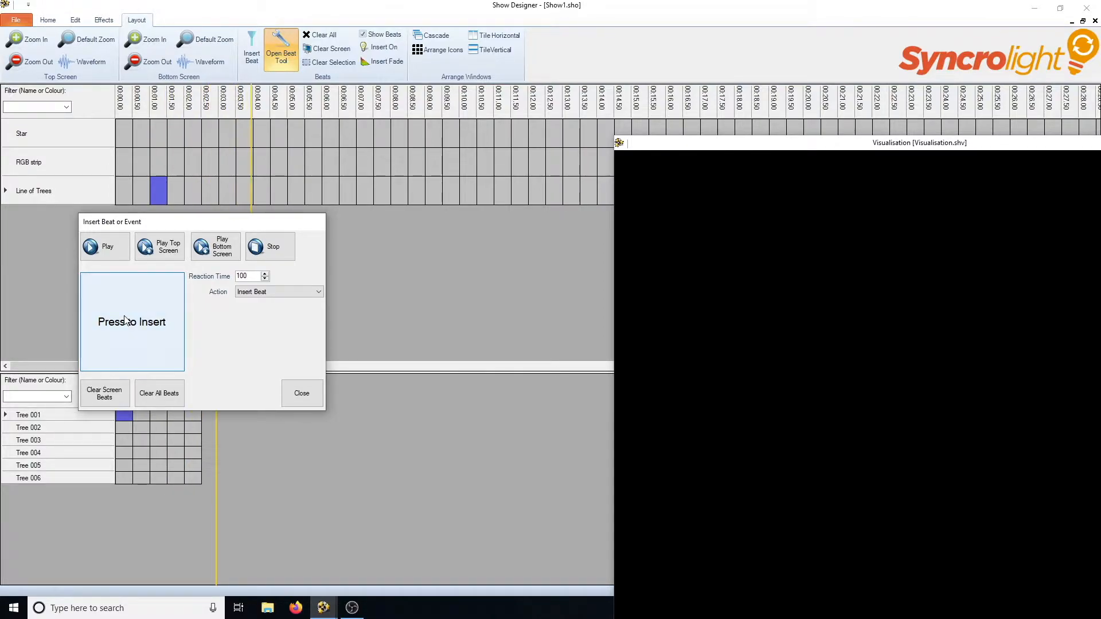
left_click(124, 317)
left_click(125, 316)
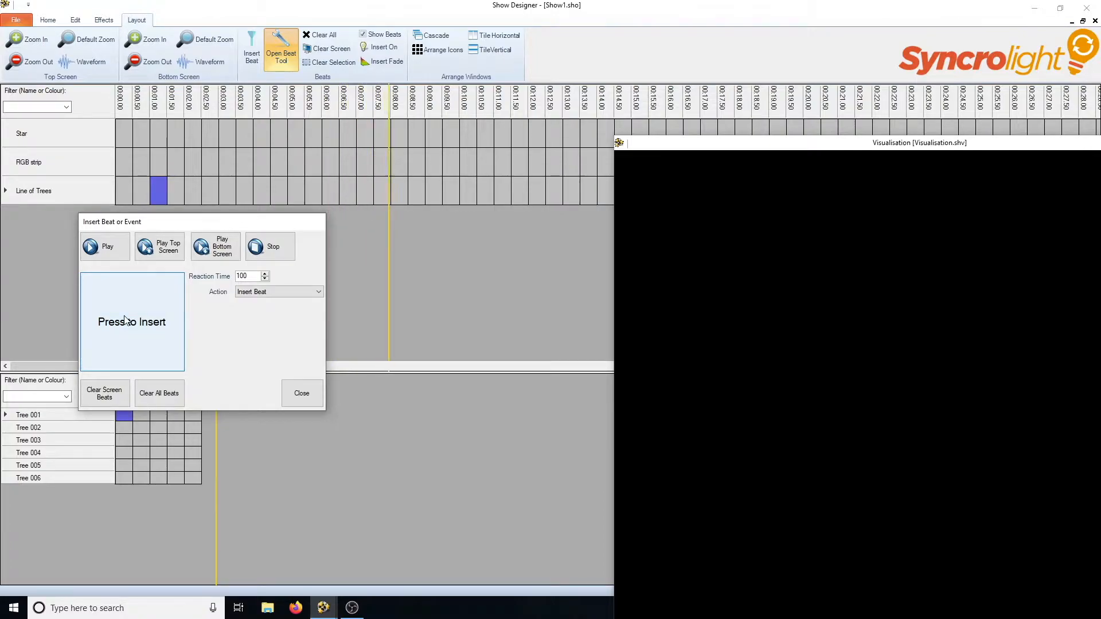
left_click(124, 319)
left_click(124, 319)
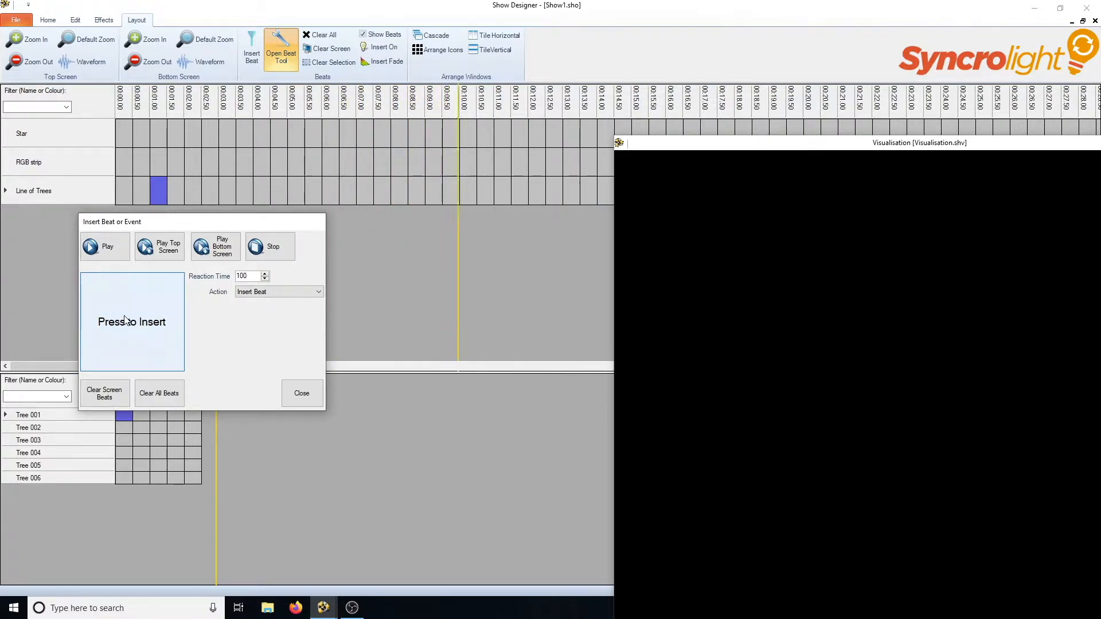
left_click(125, 319)
left_click(124, 319)
left_click(124, 319)
left_click(125, 319)
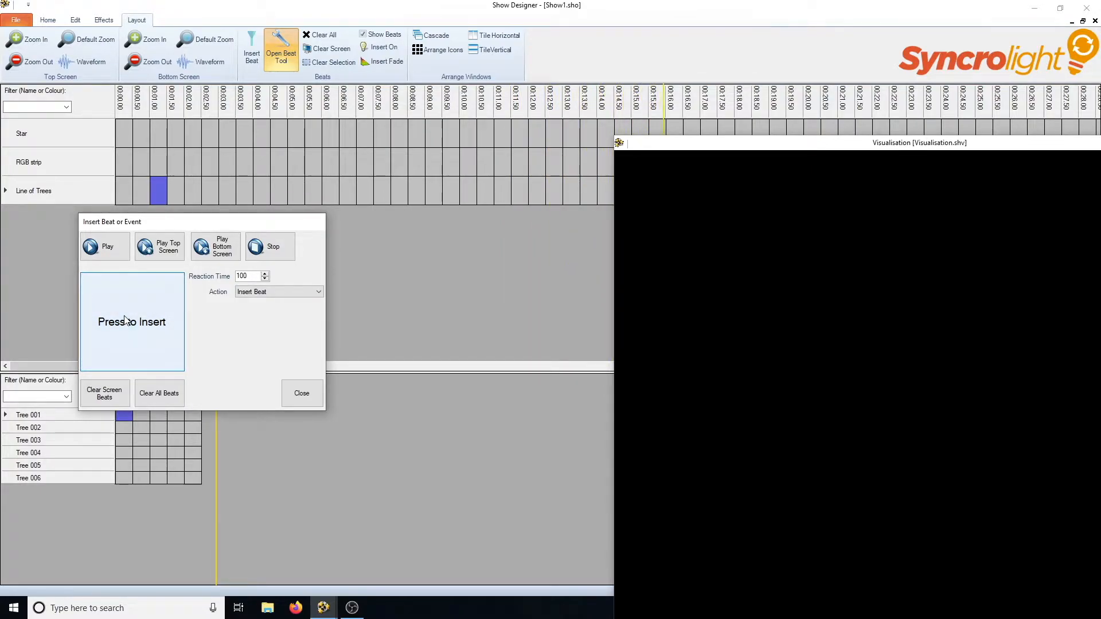
left_click(278, 251)
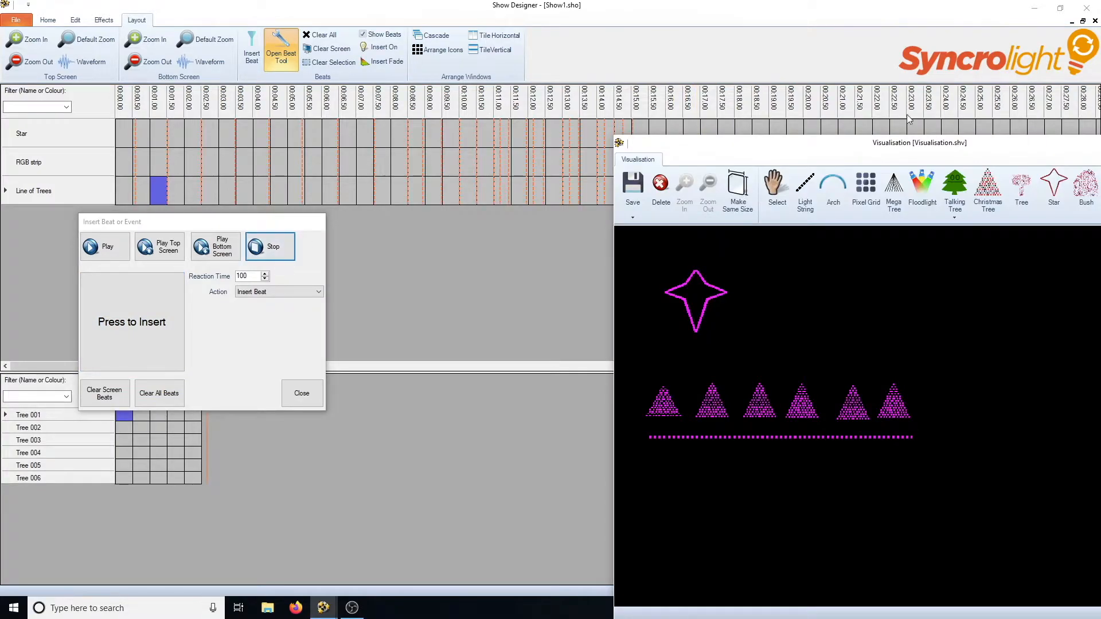
- Play the show back from the Beat Tool with the Visualisation window moved aside, stop it, and close the tool
left_click_drag(824, 151, 993, 140)
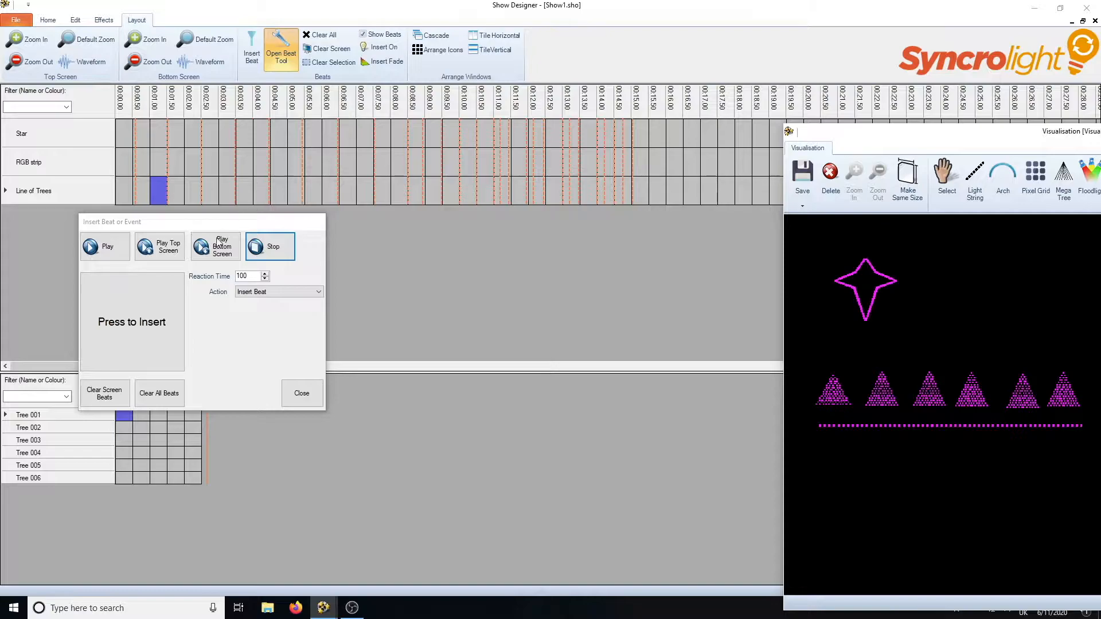
left_click(104, 247)
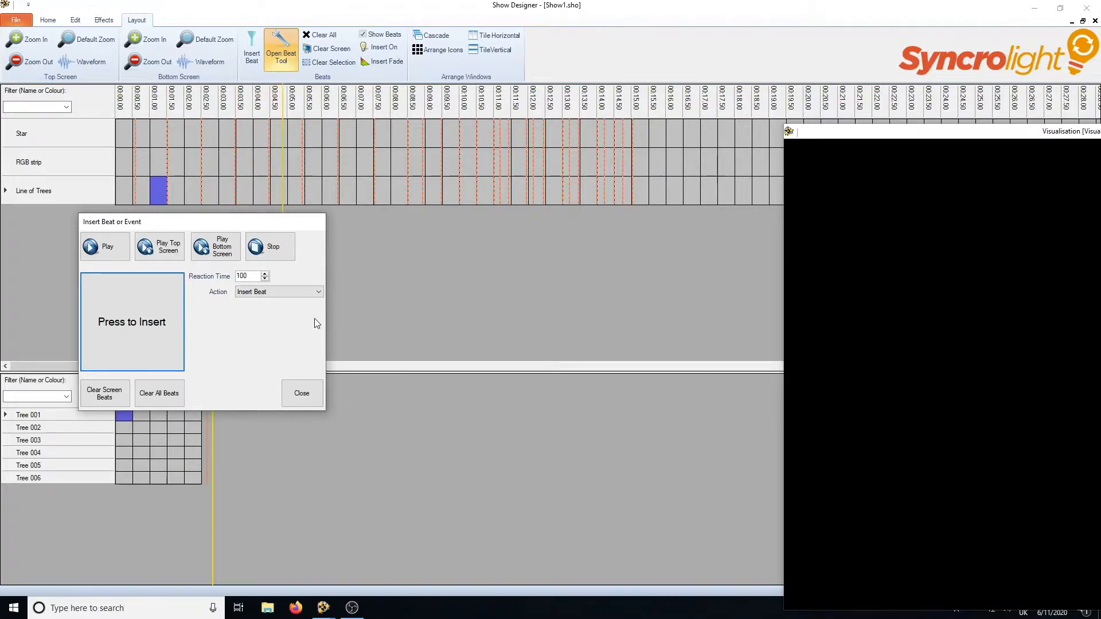
left_click(276, 253)
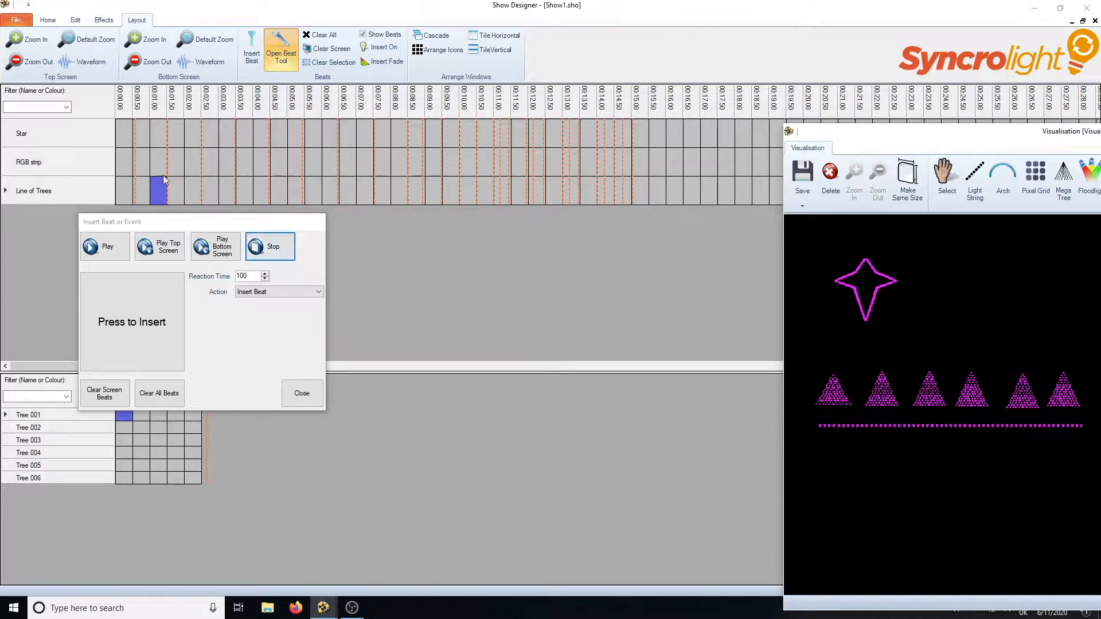
left_click(104, 393)
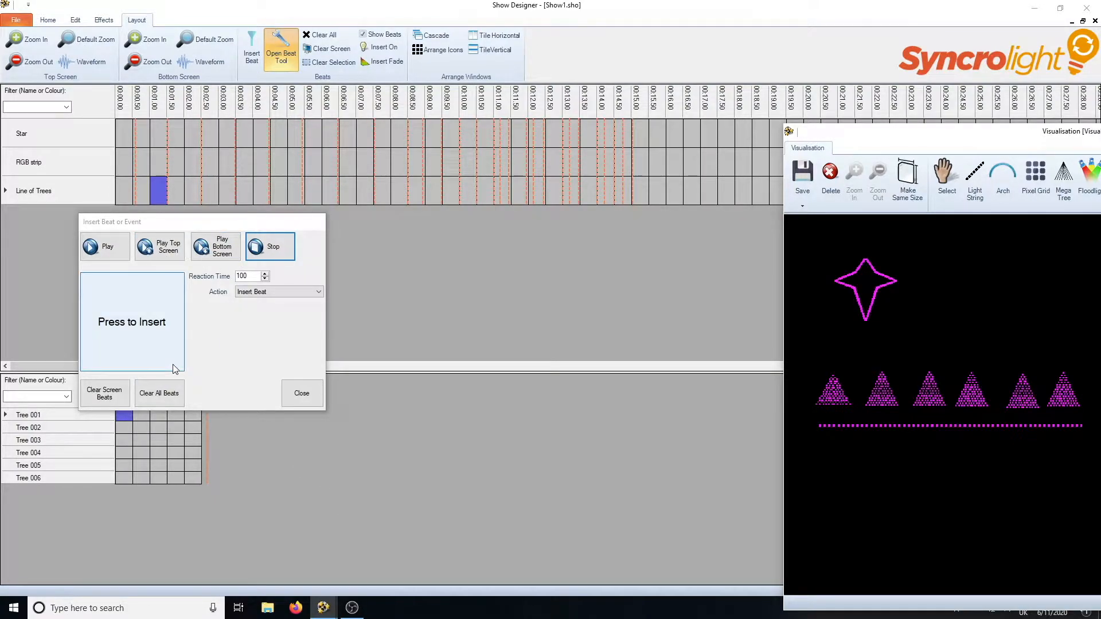
left_click(304, 397)
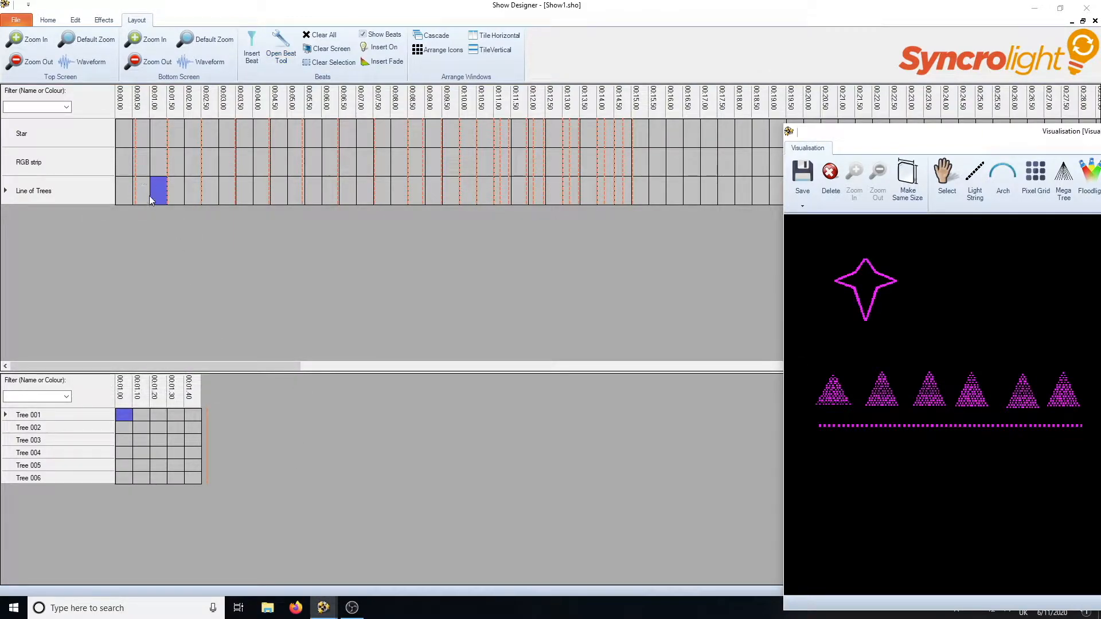
- Within the Line of Trees section from 00:00.50 to 00:06.00, add a white Fade Down to Tree 001 spanning 00:00.60 to 00:01.40
left_click_drag(143, 193, 319, 189)
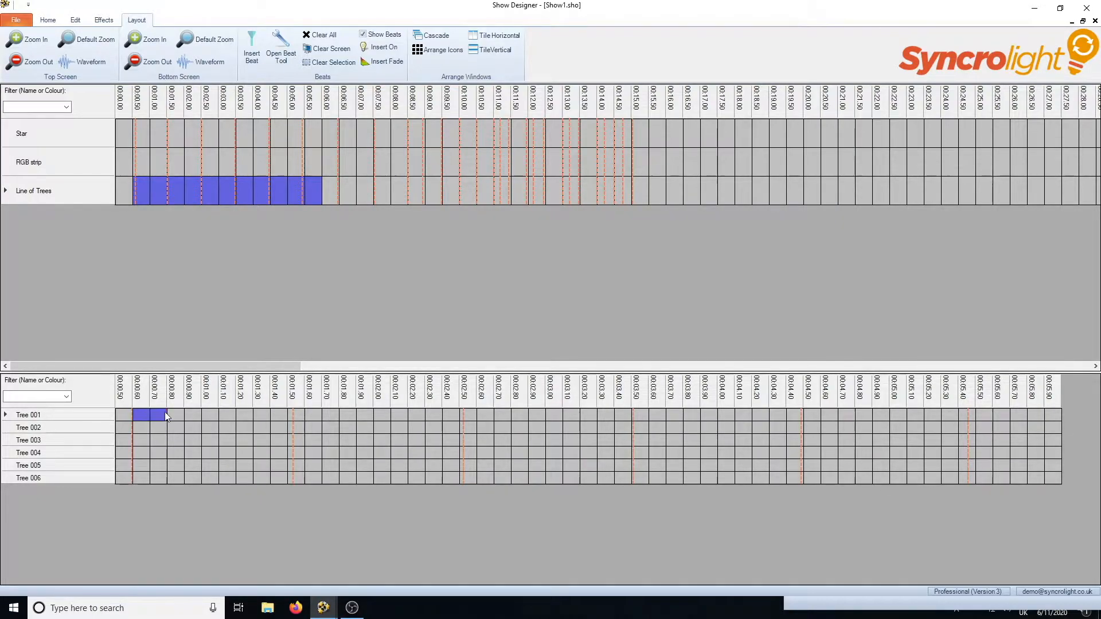
right_click(192, 416)
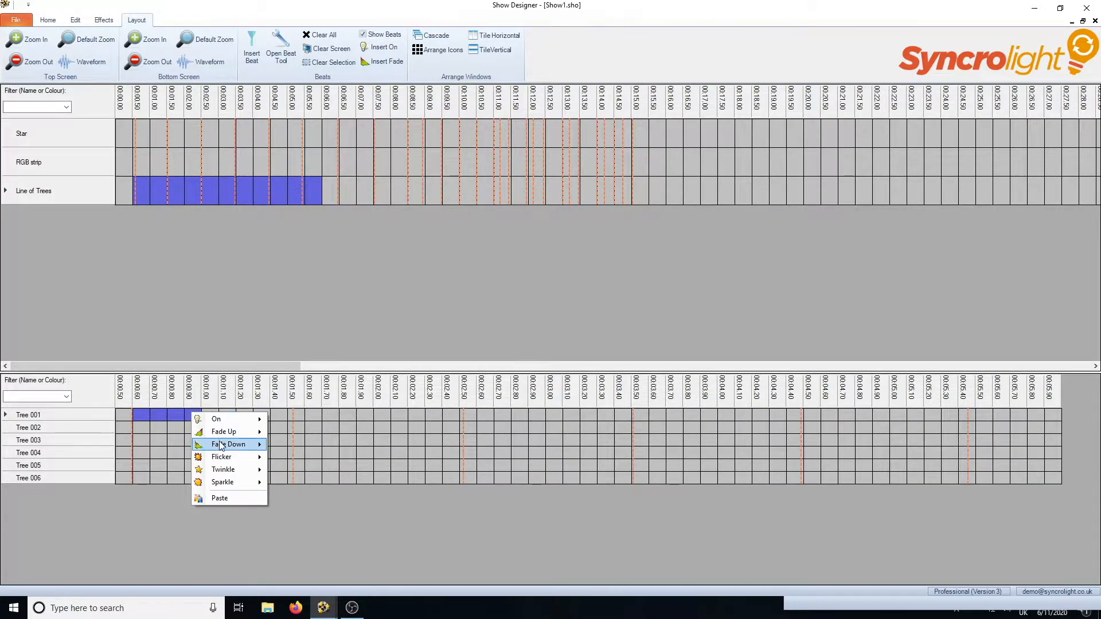
mouse_move(222, 446)
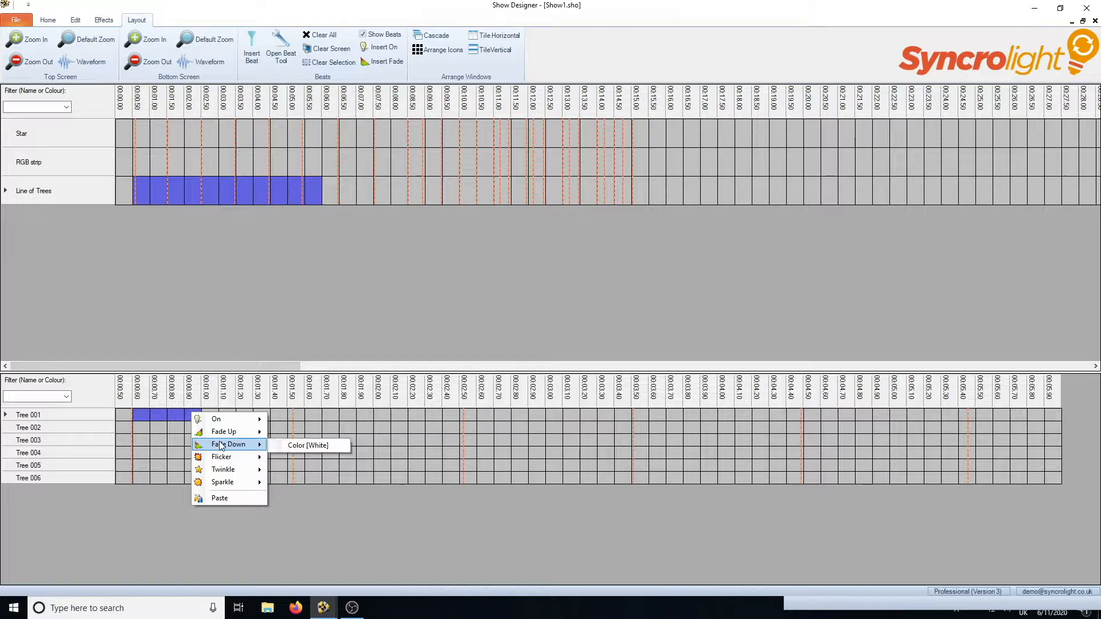
left_click(308, 446)
left_click(145, 419)
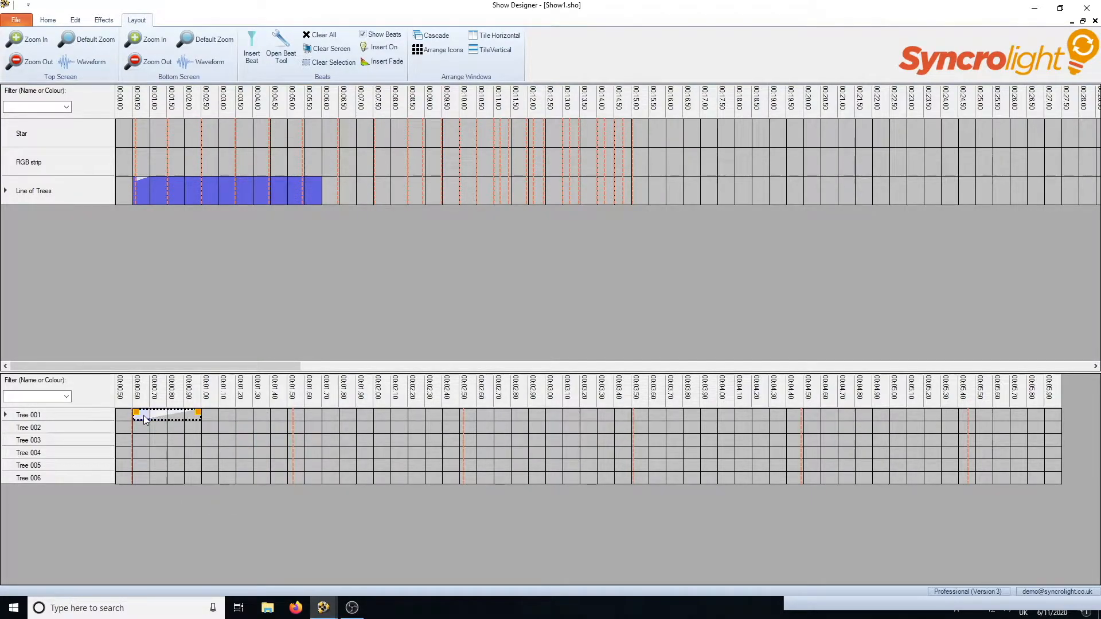
left_click_drag(198, 414, 266, 412)
left_click(160, 419)
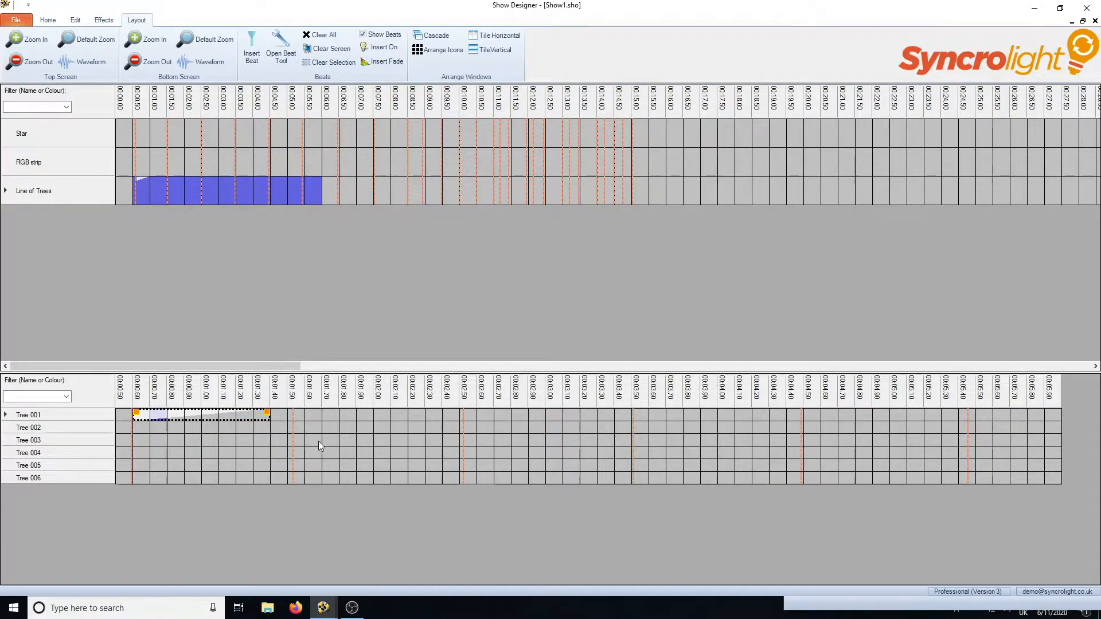
- Paste copies of the Tree 001 fade onto Tree 002 through Tree 006, one at each successive beat marker
left_click(296, 428)
key("ctrl+v")
left_click(463, 439)
key("ctrl+v")
left_click(638, 453)
key("ctrl+v")
left_click(808, 465)
key("ctrl+v")
left_click(968, 478)
key("ctrl+v")
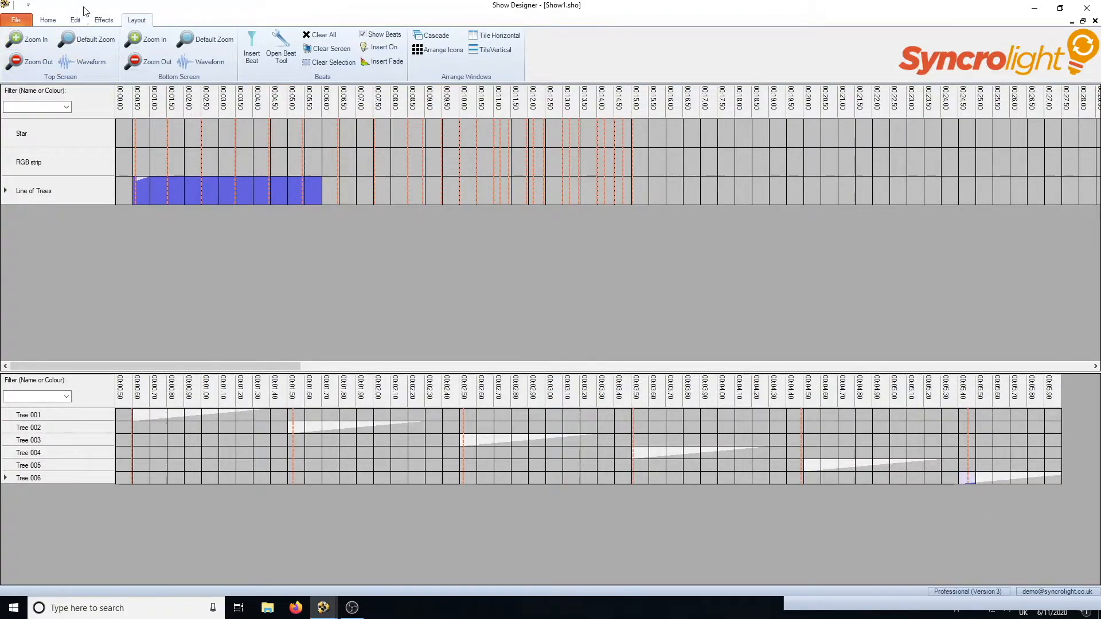
- Play the bottom screen to preview the tree fades, bring the Visualisation window fully into view, and stop playback
left_click(50, 21)
left_click(73, 55)
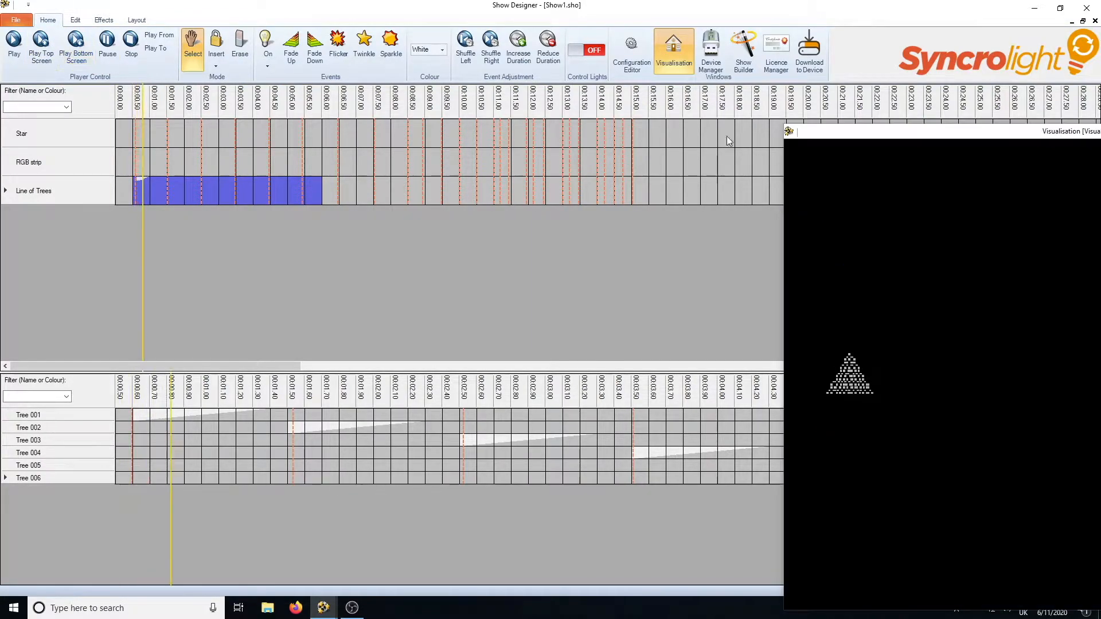
left_click_drag(972, 138, 632, 81)
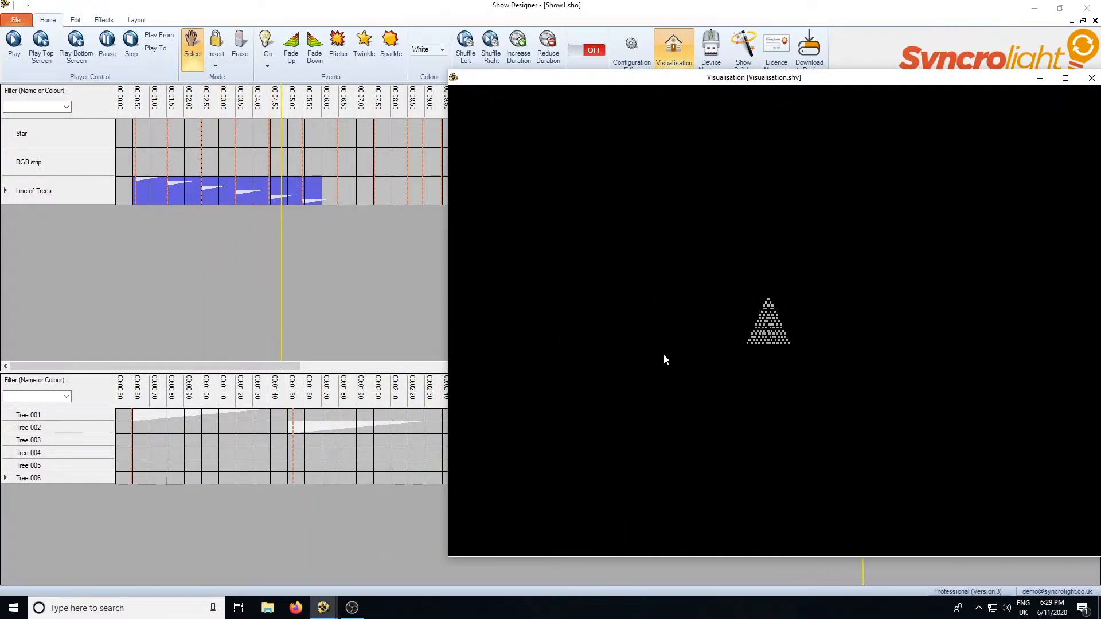
left_click(132, 44)
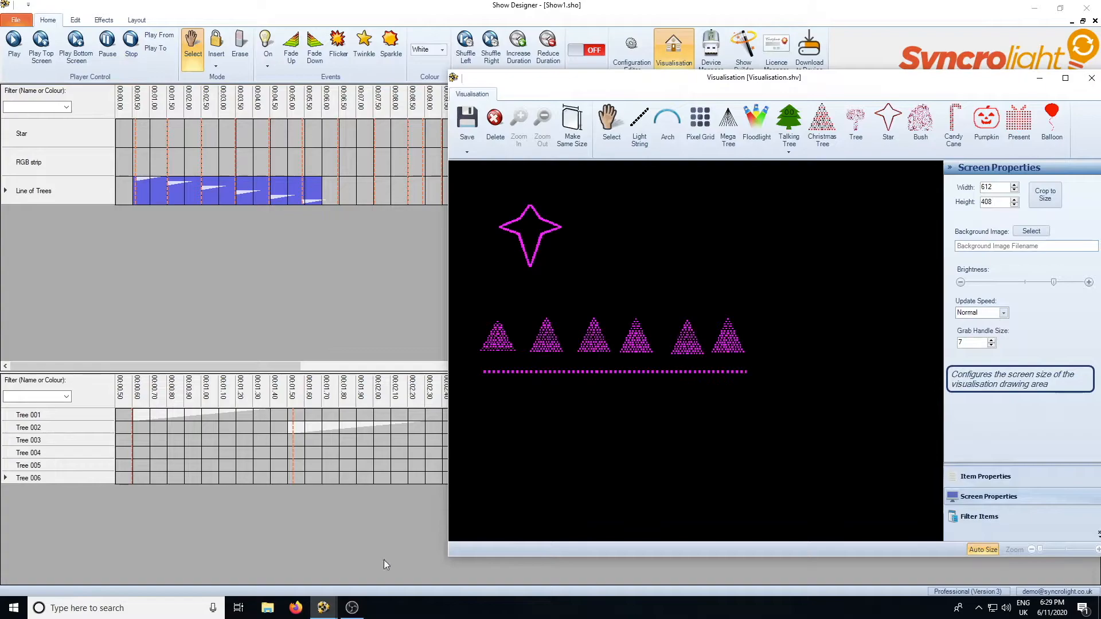
- Load the Line of Trees section from 00:06.00 to 00:12.00 into the bottom screen, preview it, and stop playback
left_click(320, 10)
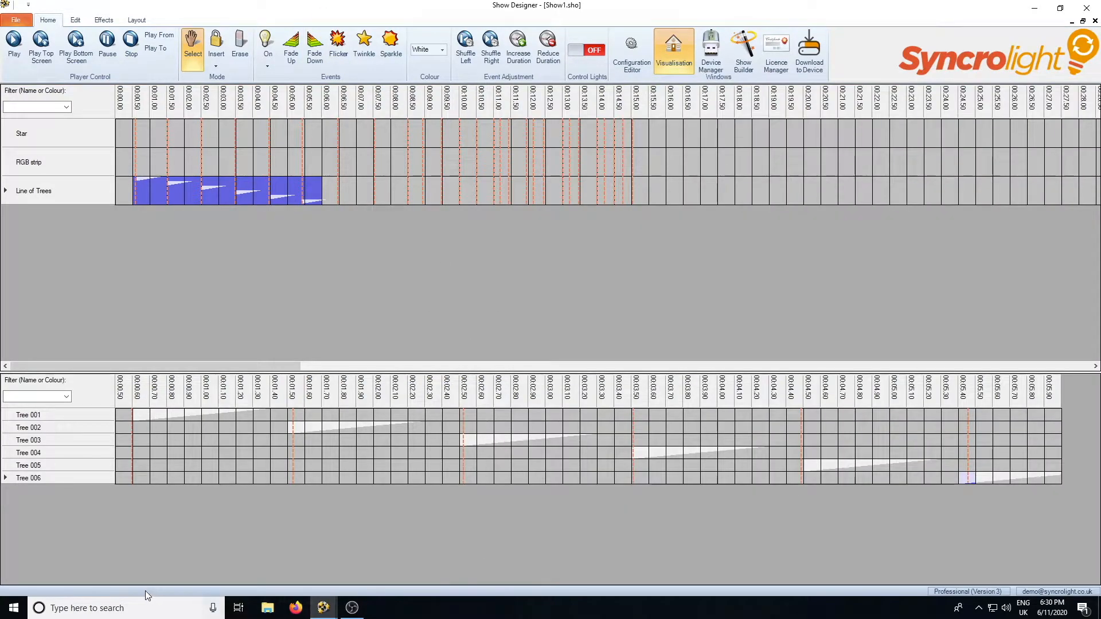
left_click_drag(329, 192, 525, 191)
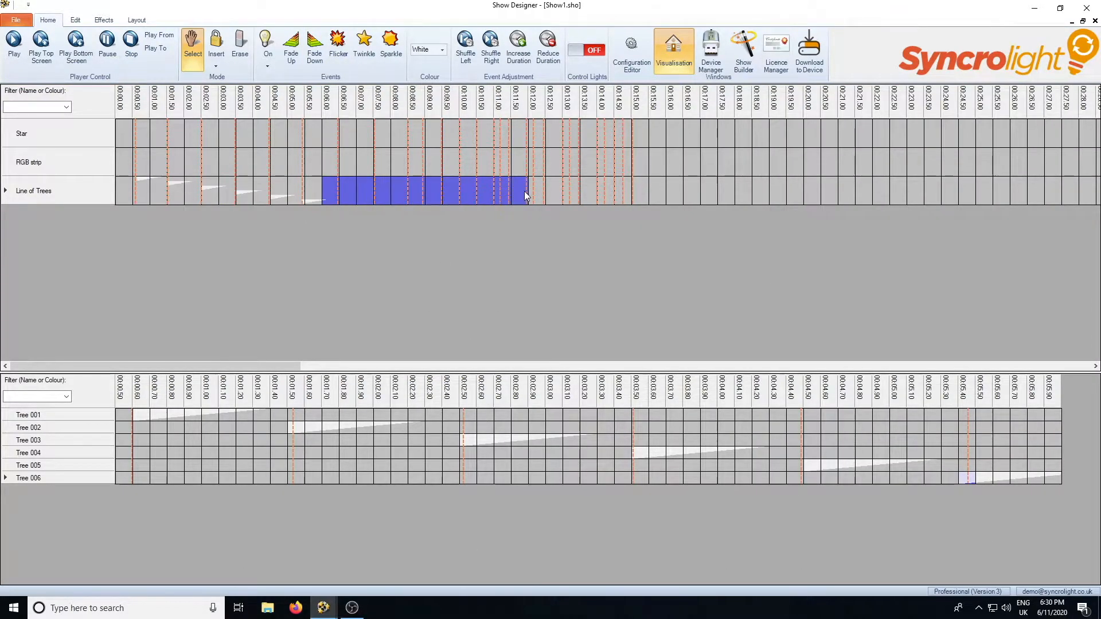
left_click(75, 45)
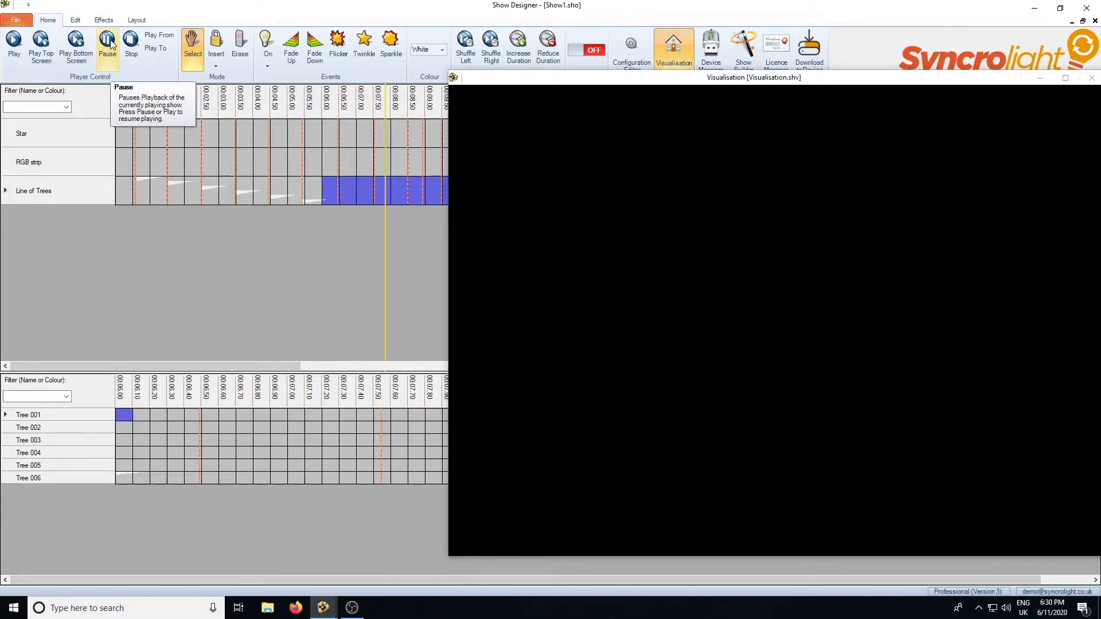
left_click(109, 44)
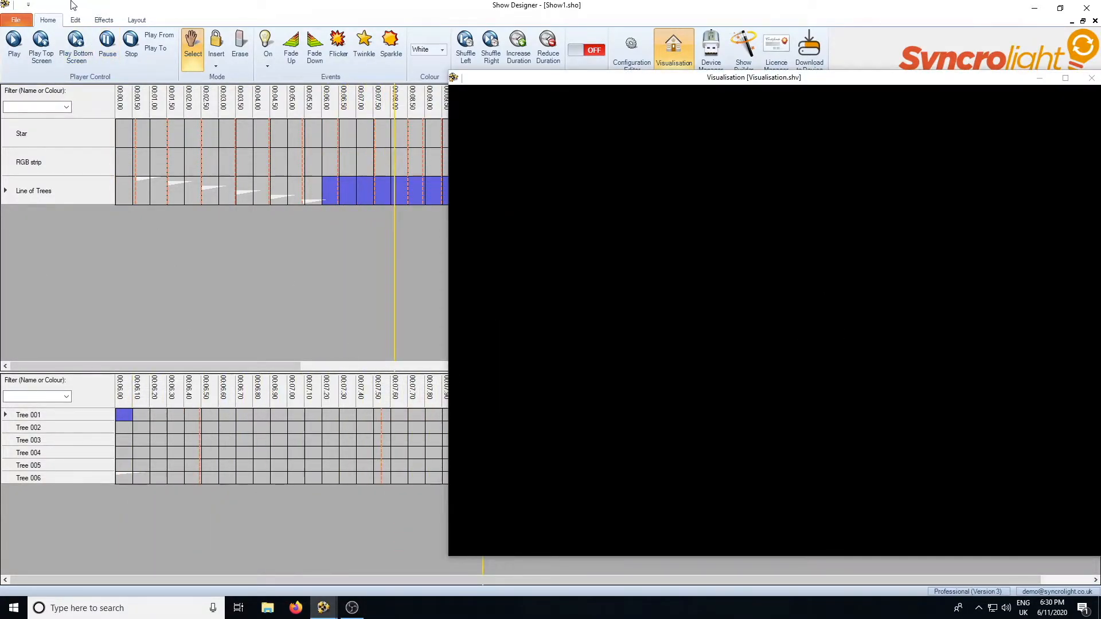
left_click(131, 43)
- Paste the fade onto Tree 005 at 00:06.50 and onto Tree 004 at 00:07.50
left_click_drag(206, 463, 387, 468)
left_click(392, 449)
key("ctrl+v")
left_click(413, 454)
- Try to nudge the pasted Tree 004 fade back and forth along the timeline near its beat marker
key("Left")
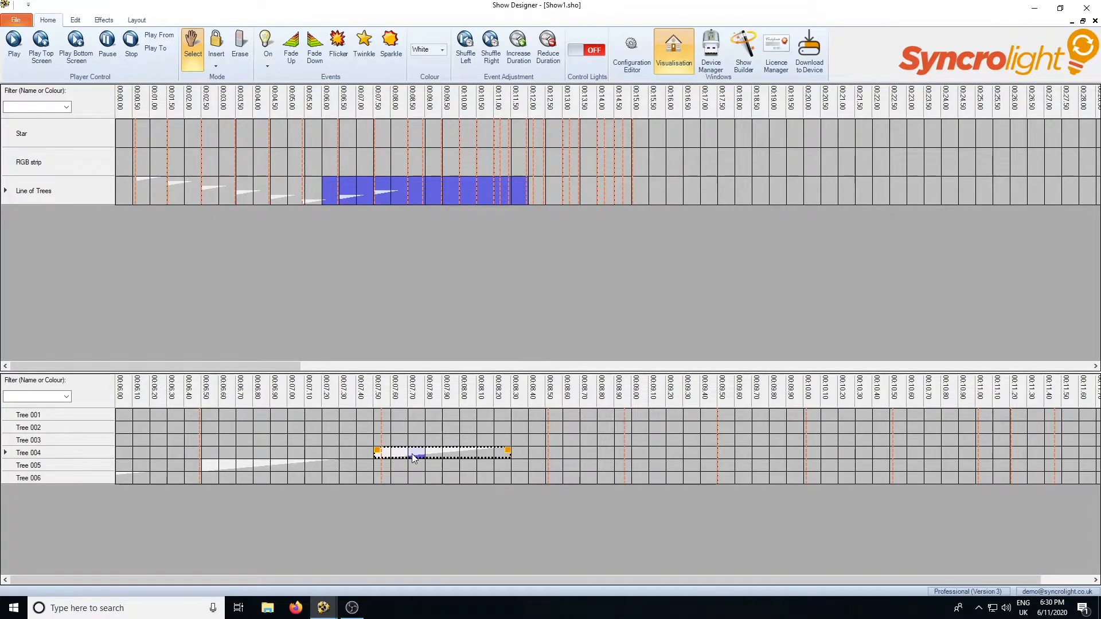
key("Left")
key("Right")
key("Left")
key("Left")
key("Left")
key("Right")
key("Right")
key("Right")
- Preview the bottom screen with the new Tree 005 and Tree 004 fades, and stop playback
left_click(84, 45)
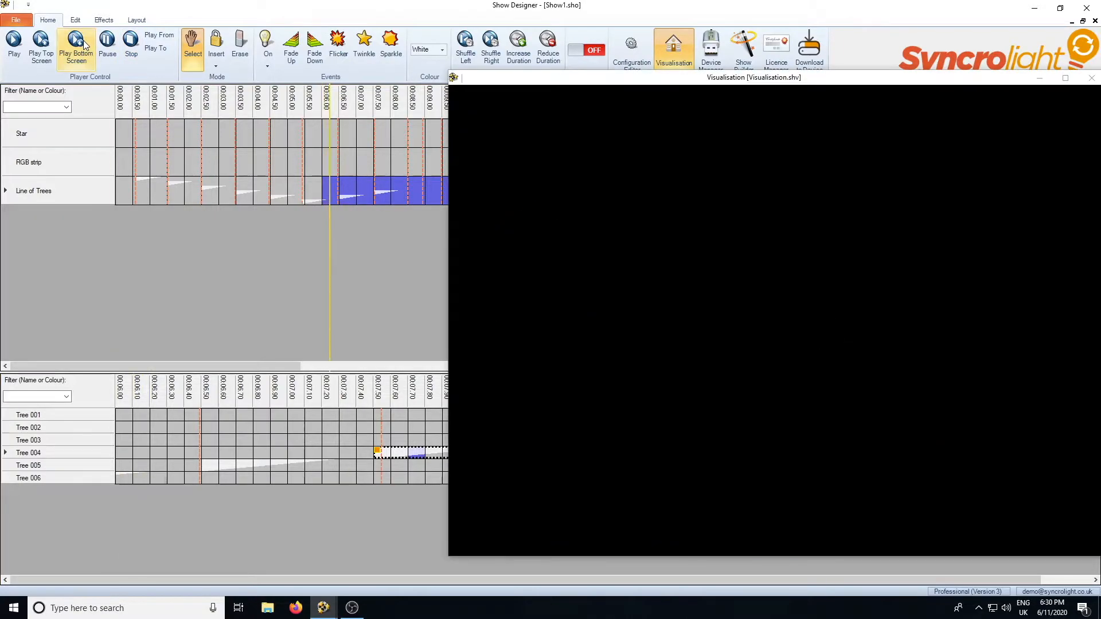
left_click(115, 45)
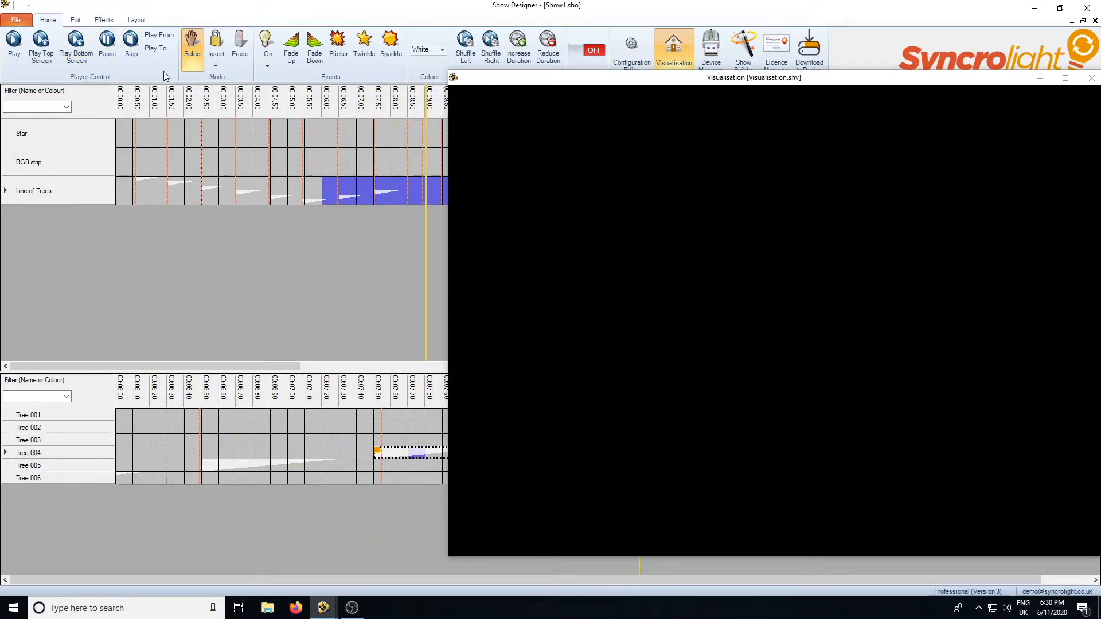
left_click(131, 45)
- Load the Line of Trees section from 00:08.50 to 00:11.50 into the bottom screen and preview it
left_click_drag(403, 197, 509, 198)
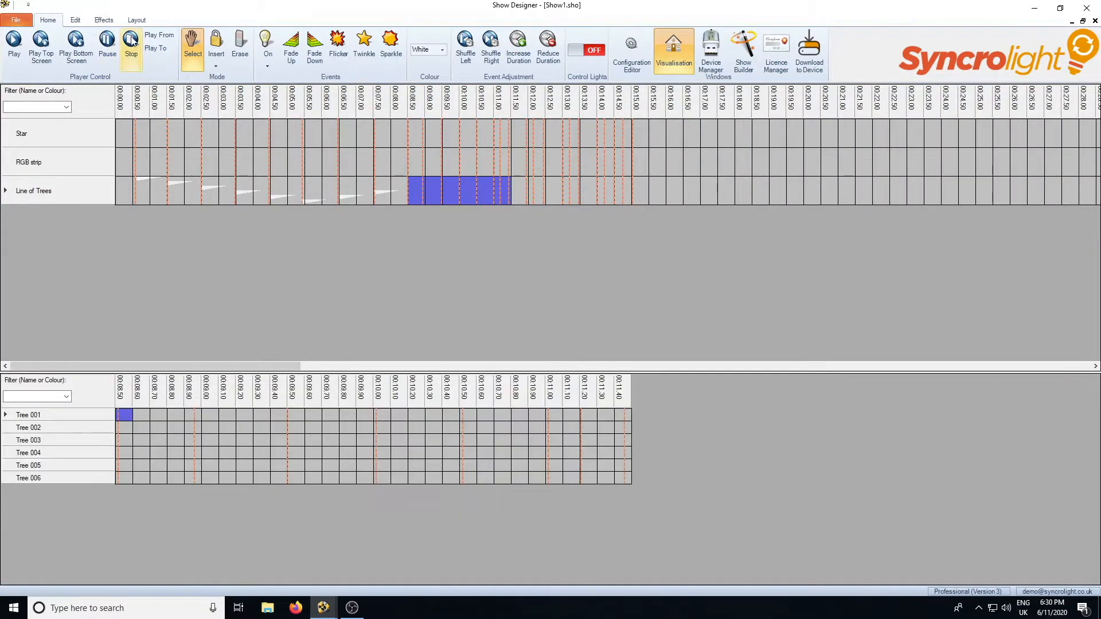
left_click(81, 47)
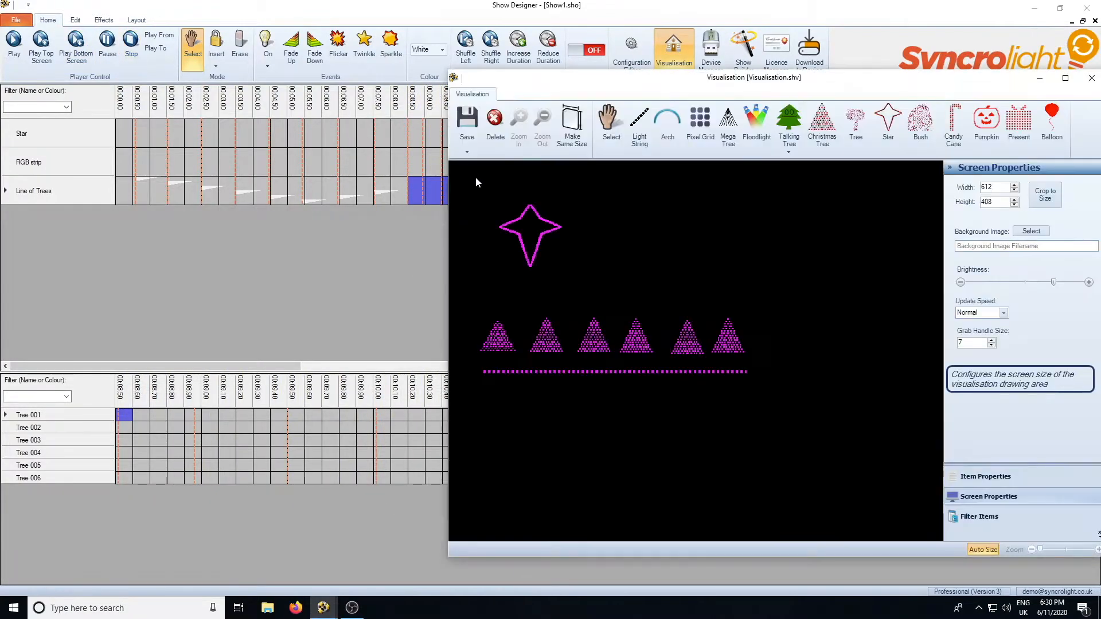
- Reselect the Line of Trees section from 00:08.50 to 00:11.50, replay the bottom screen and stop playback
left_click_drag(614, 88, 790, 87)
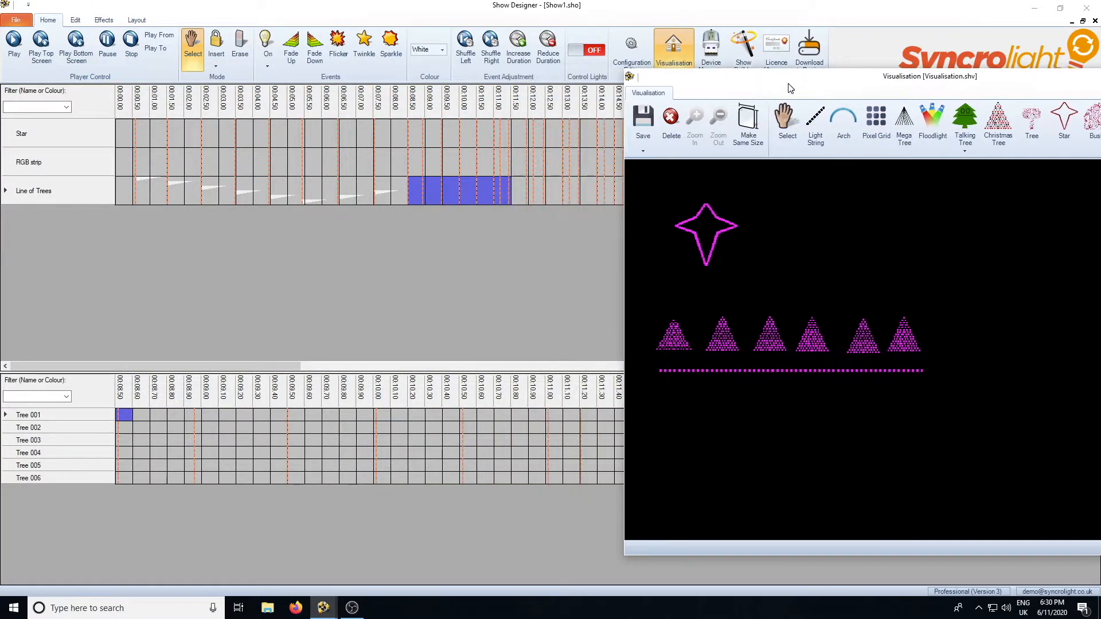
left_click_drag(266, 365, 323, 369)
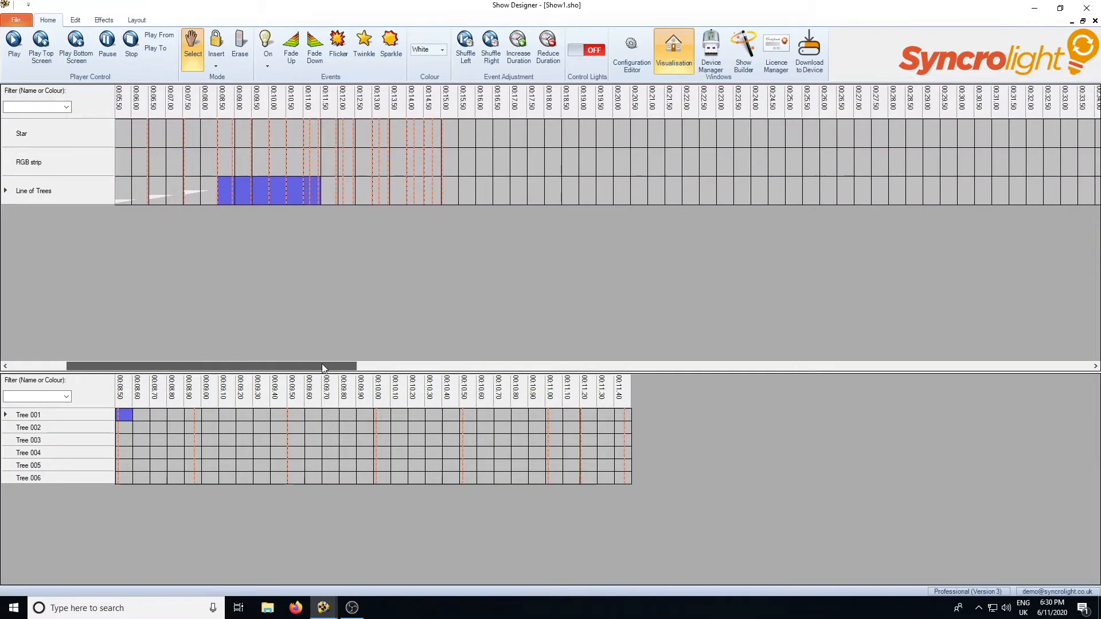
left_click_drag(226, 192, 304, 192)
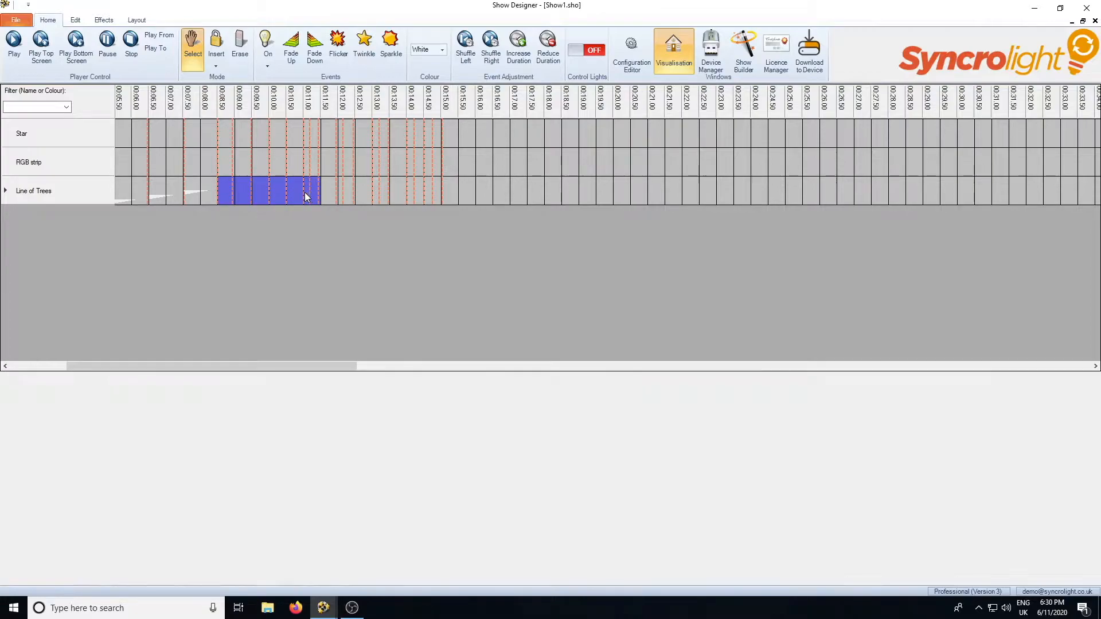
left_click(80, 46)
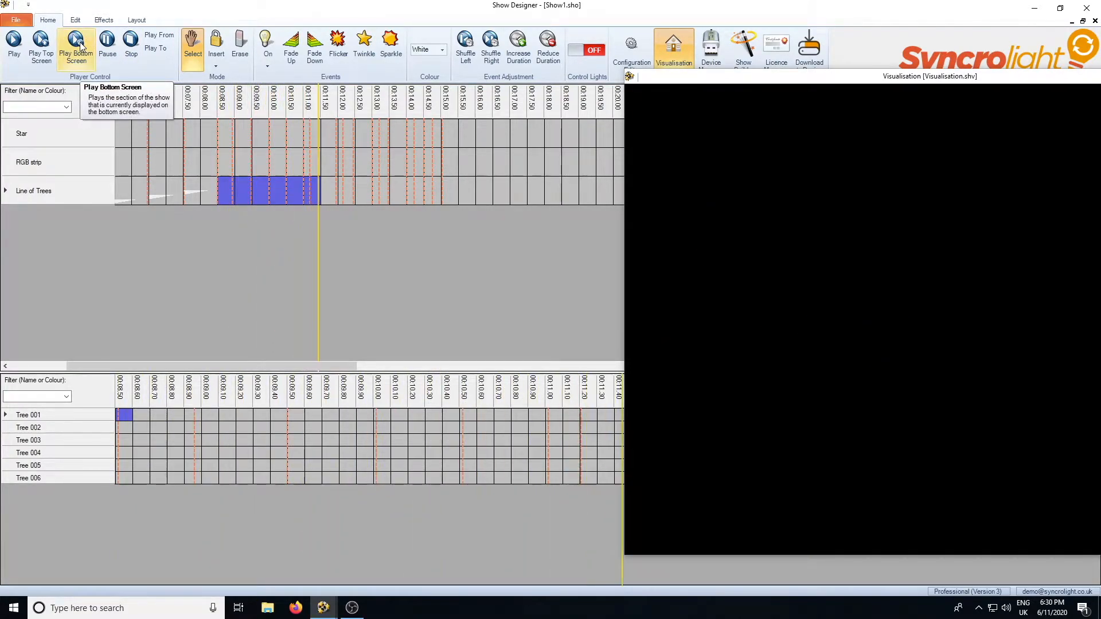
left_click(136, 48)
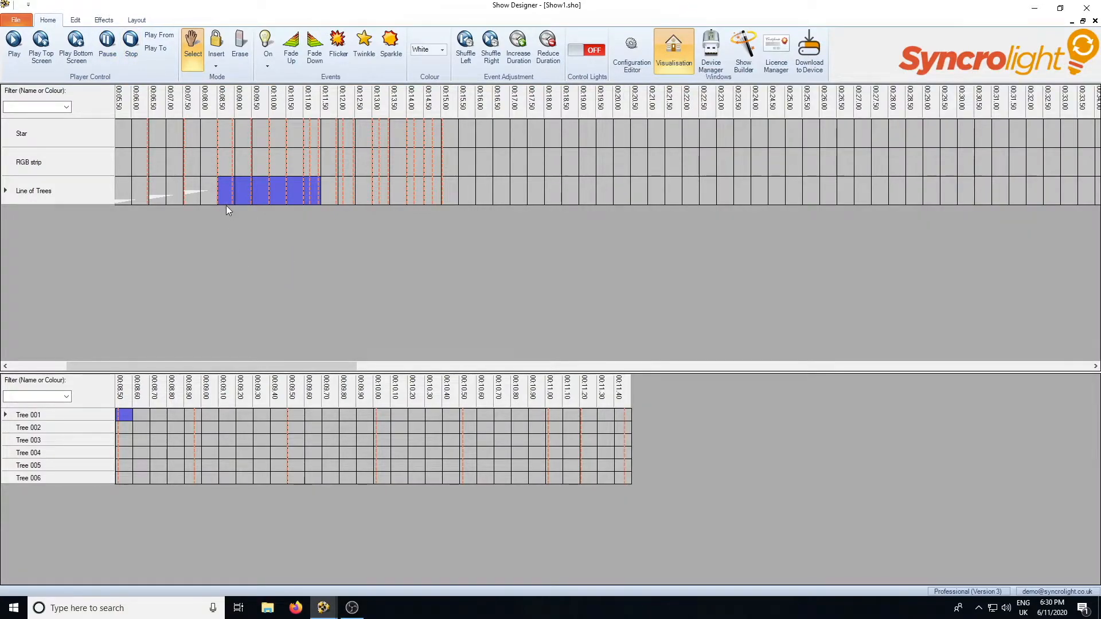
- Apply a white Cycle effect to the Line of Trees from 00:08.50 to 00:11.00
left_click(232, 199)
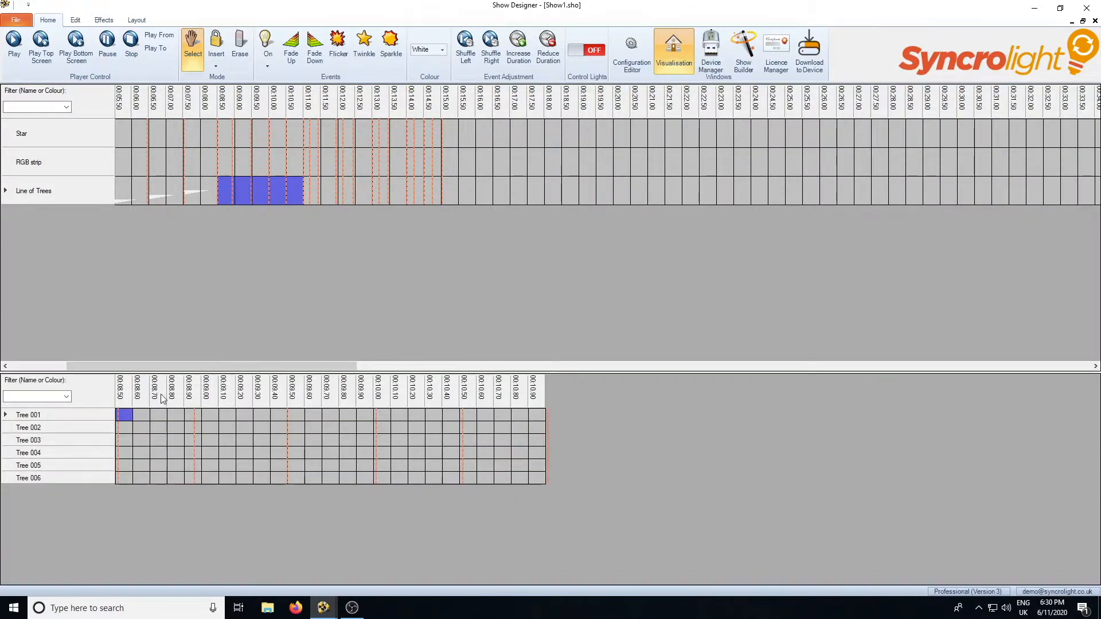
right_click(267, 189)
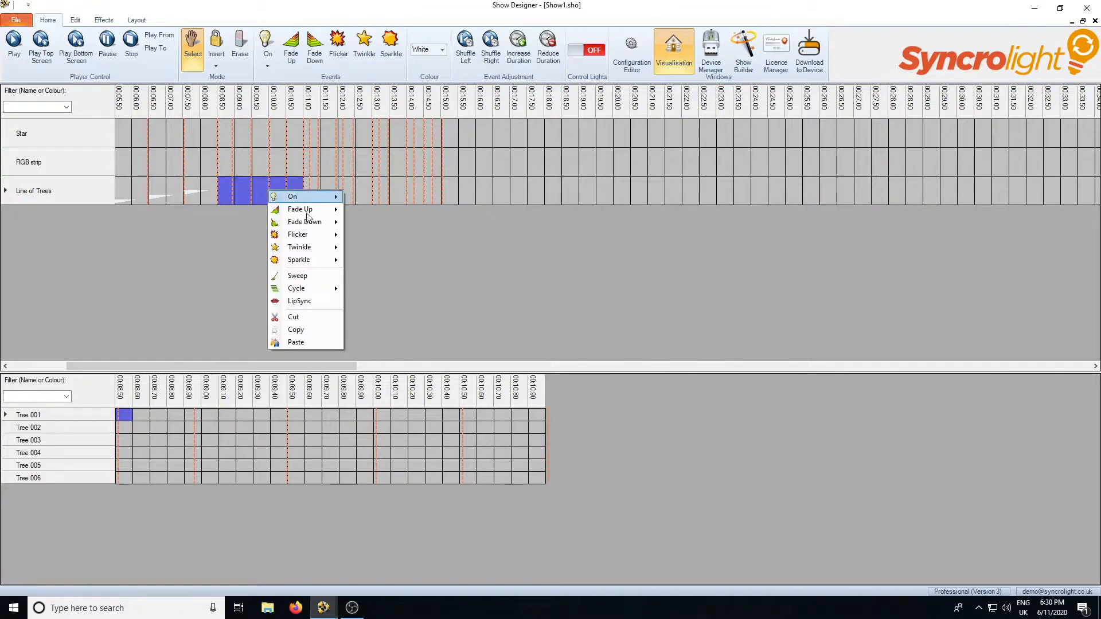
mouse_move(309, 289)
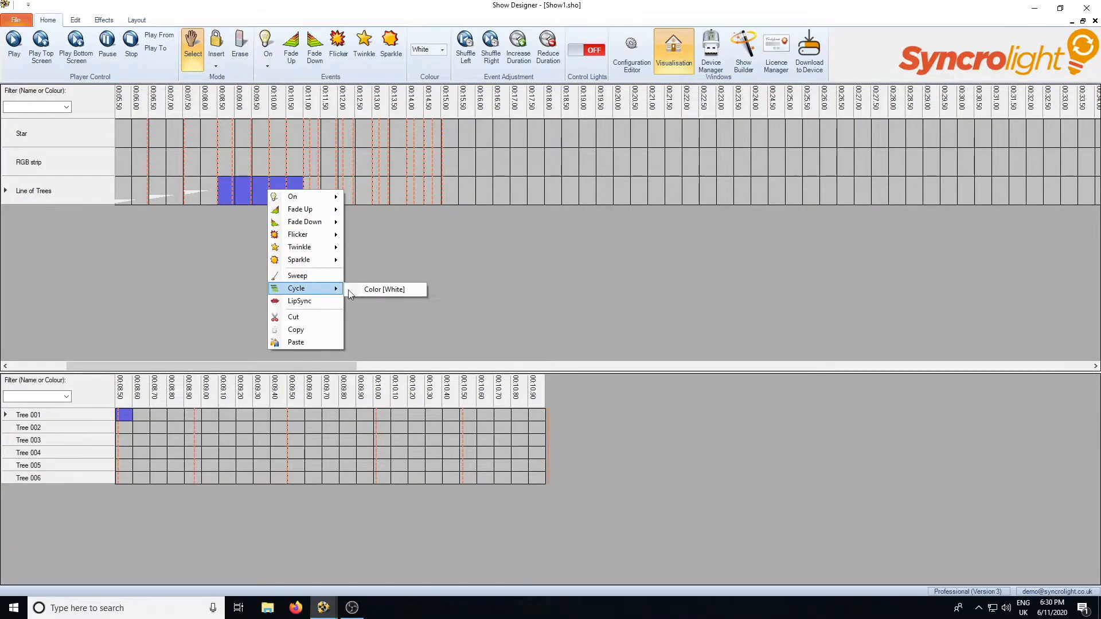
left_click(378, 291)
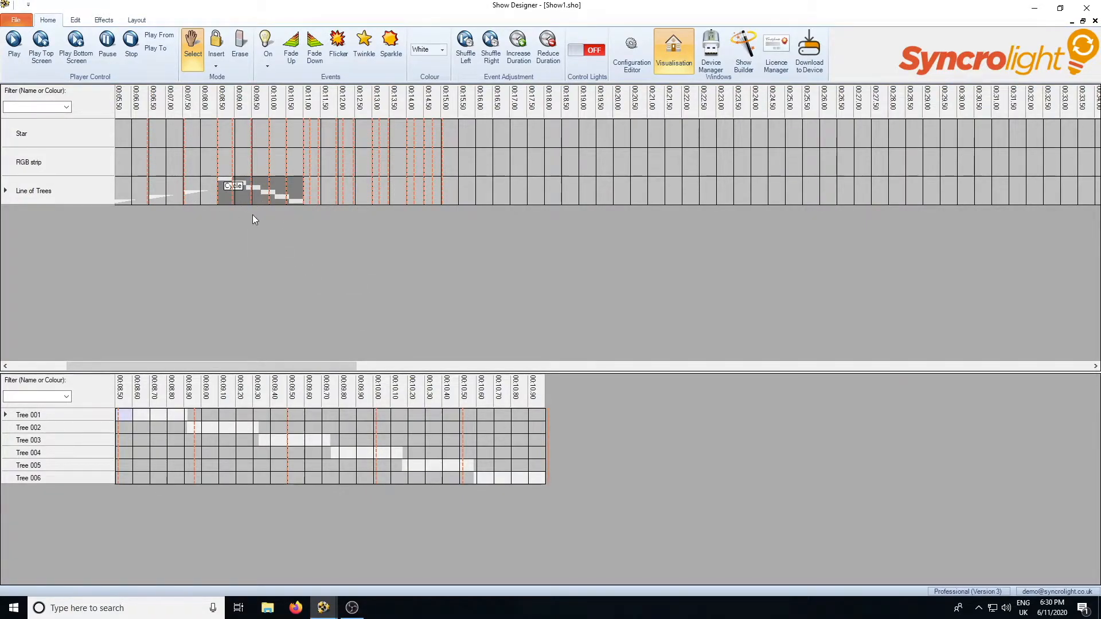
- Try adding a fade-down duration to the Cycle effect on the Line of Trees
double_click(278, 189)
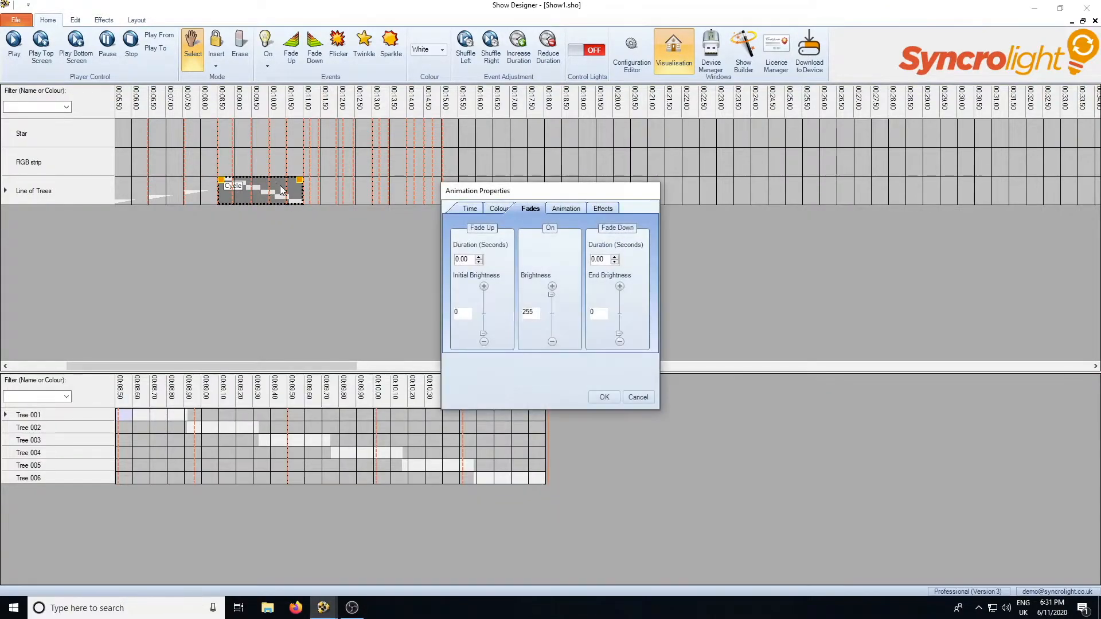
left_click_drag(536, 195, 433, 128)
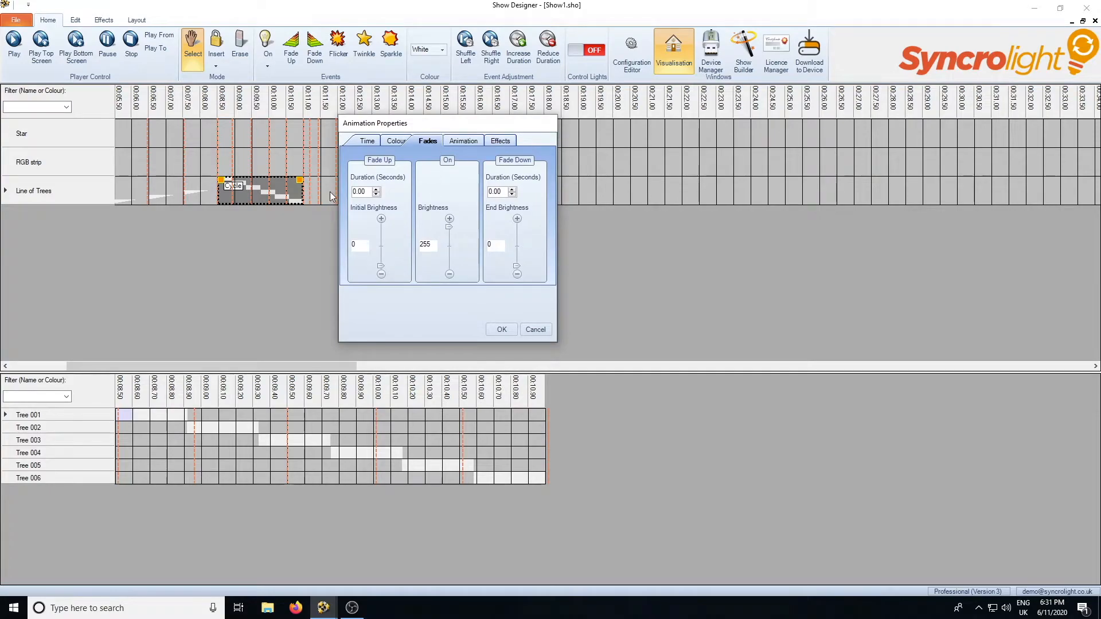
left_click(512, 194)
left_click(503, 328)
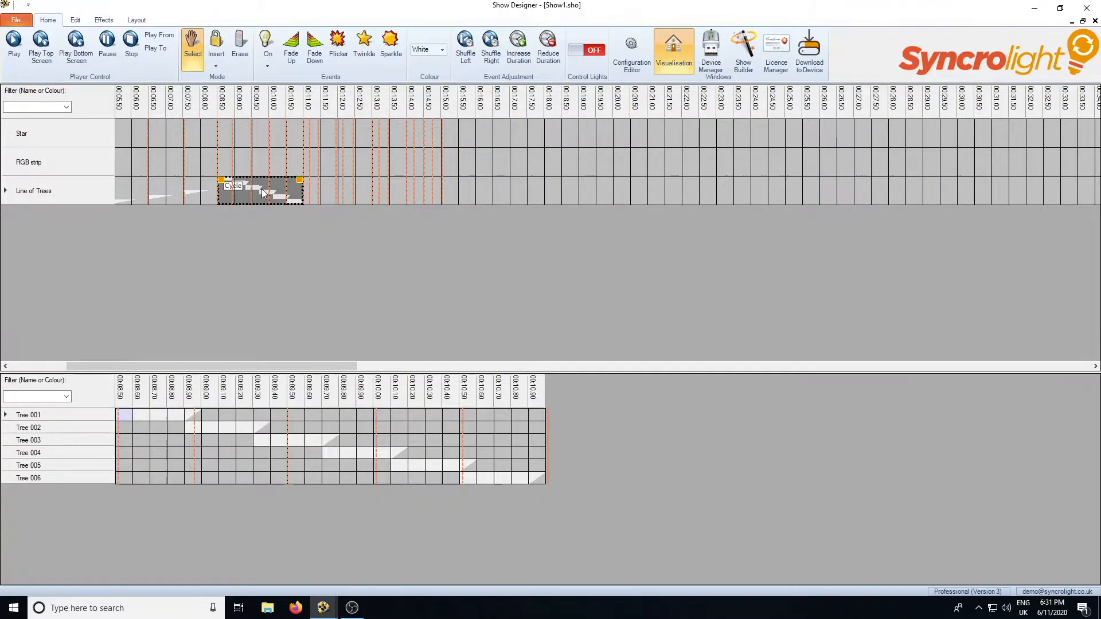
- Set the Cycle effect's animation type to Fill On and preview the bottom screen
double_click(301, 188)
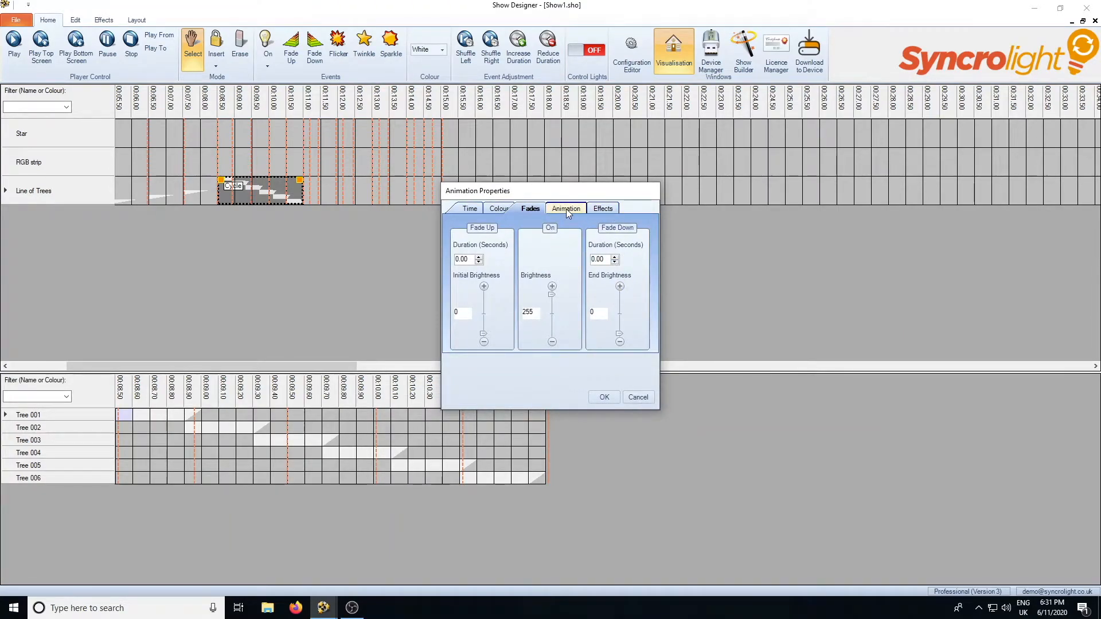
left_click(598, 209)
left_click(559, 210)
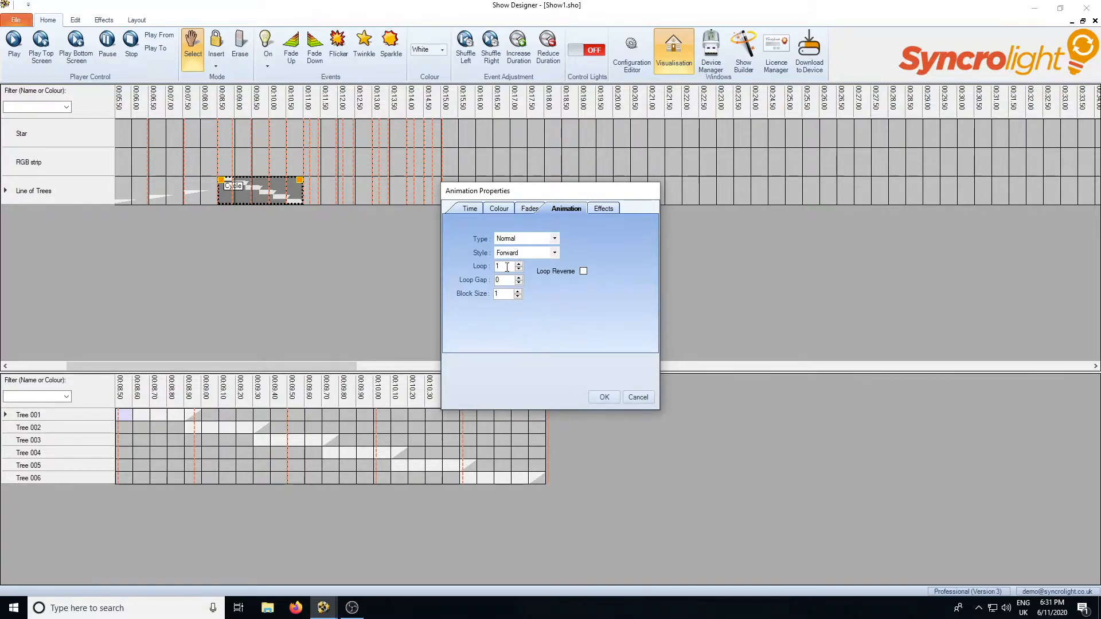
left_click(555, 238)
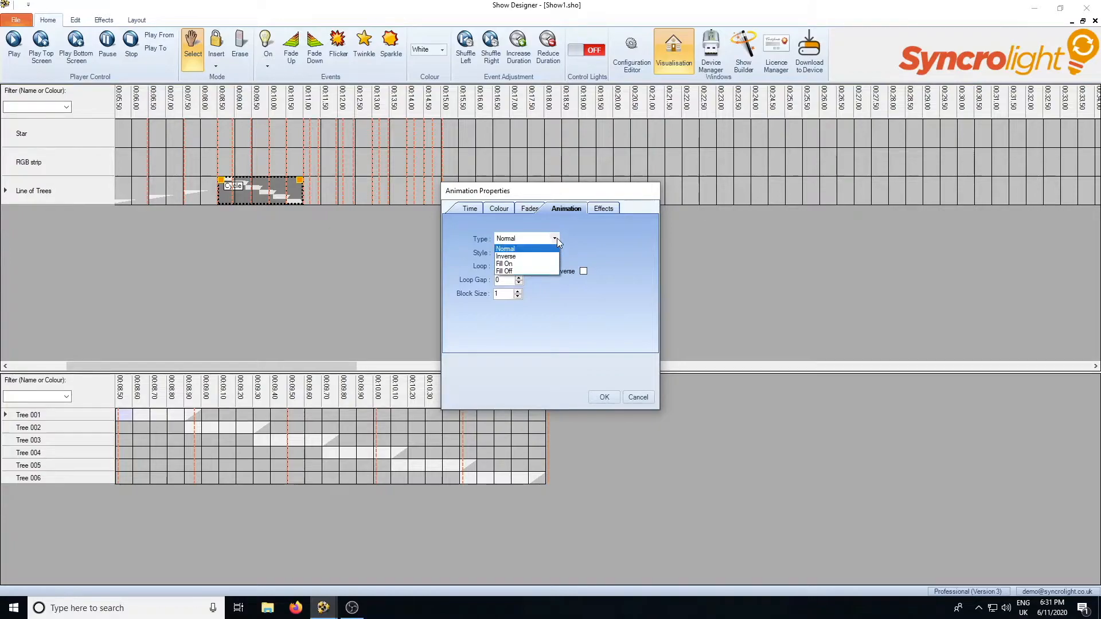
left_click(530, 265)
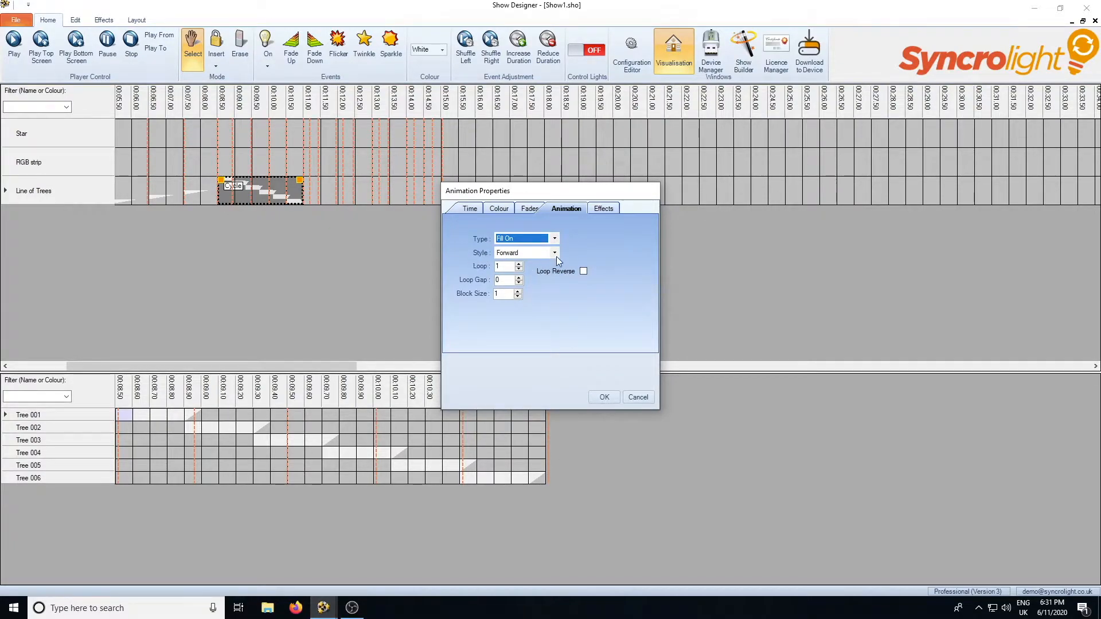
left_click(607, 396)
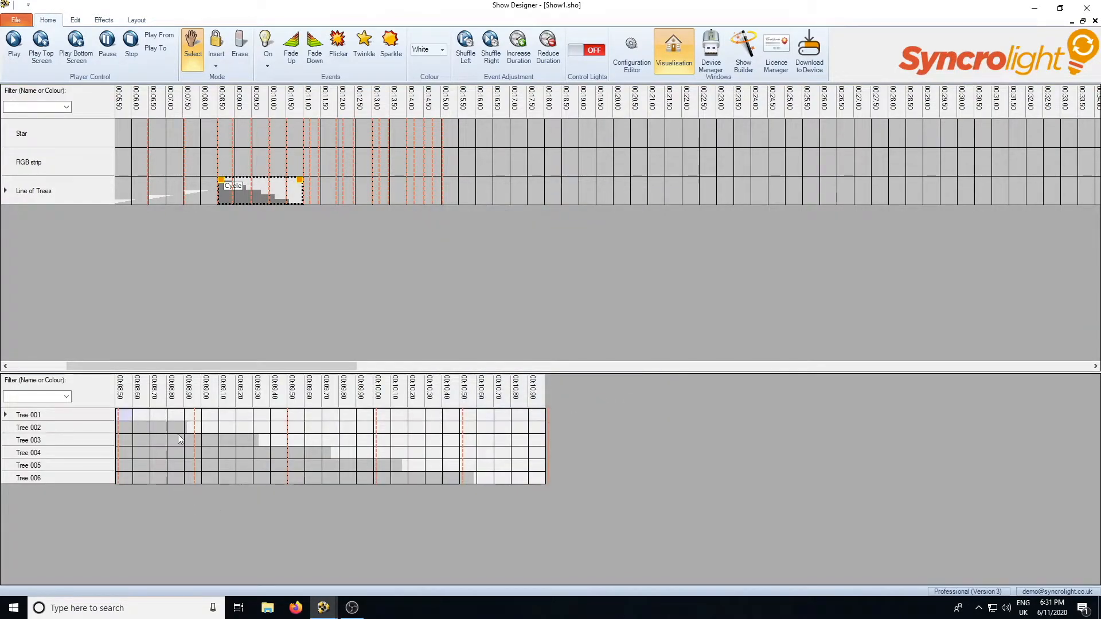
left_click(77, 41)
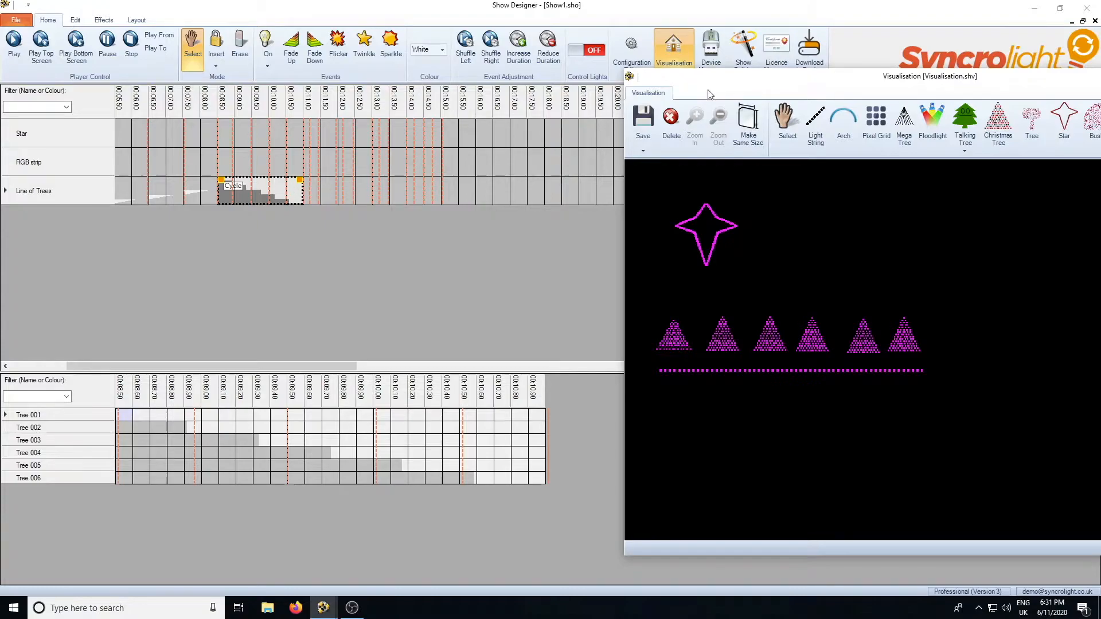
left_click_drag(714, 80, 765, 78)
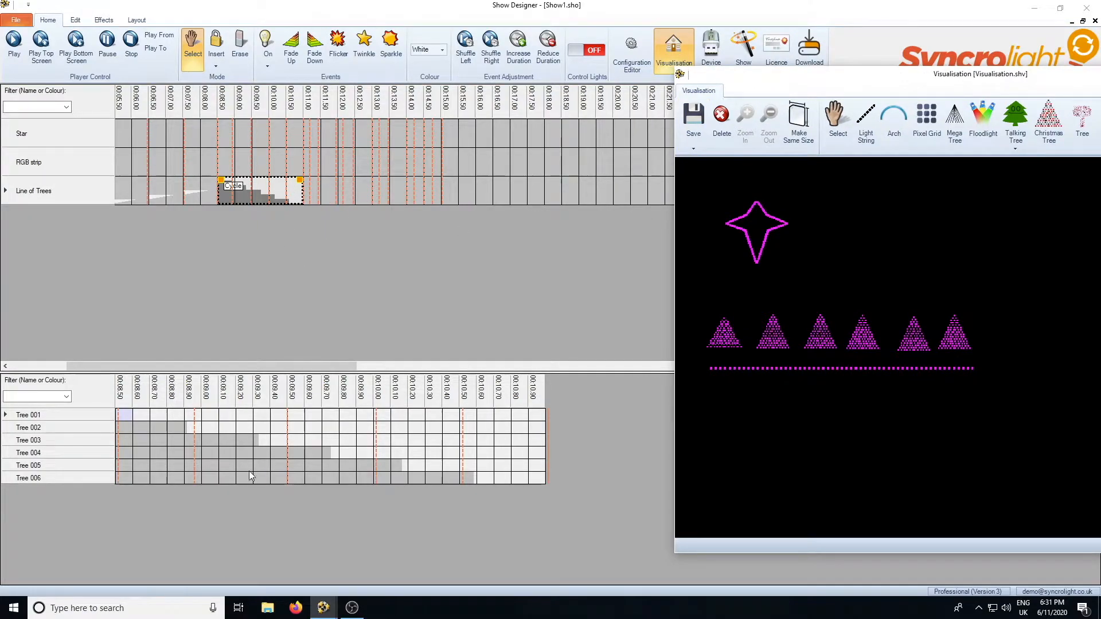
- Load the Line of Trees section from 00:11.00 to 00:16.00 into the bottom screen, preview it and stop playback
left_click_drag(317, 365, 363, 368)
left_click_drag(160, 188, 314, 189)
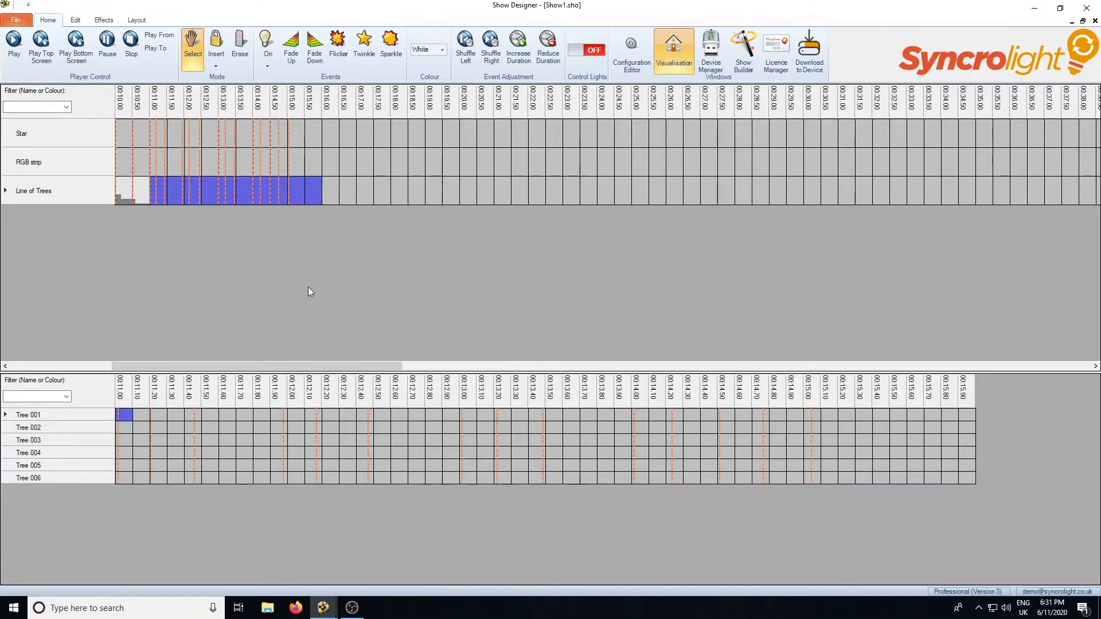
left_click(76, 41)
left_click(131, 41)
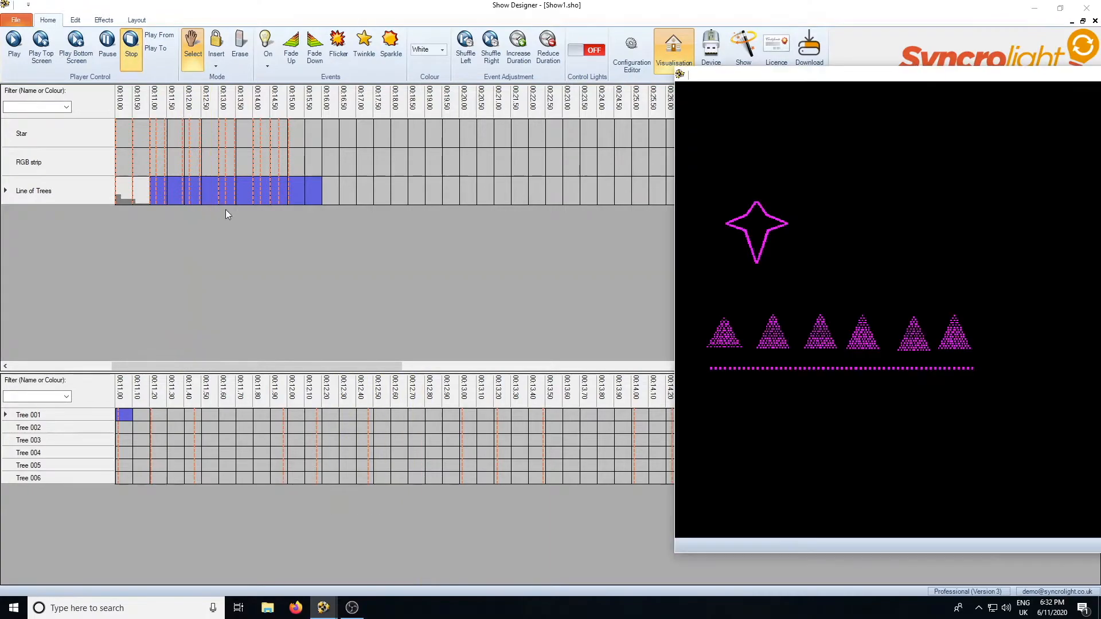
- Apply a white Fade Down to Tree 001 from 00:11.20 to 00:11.40
left_click_drag(161, 415, 177, 415)
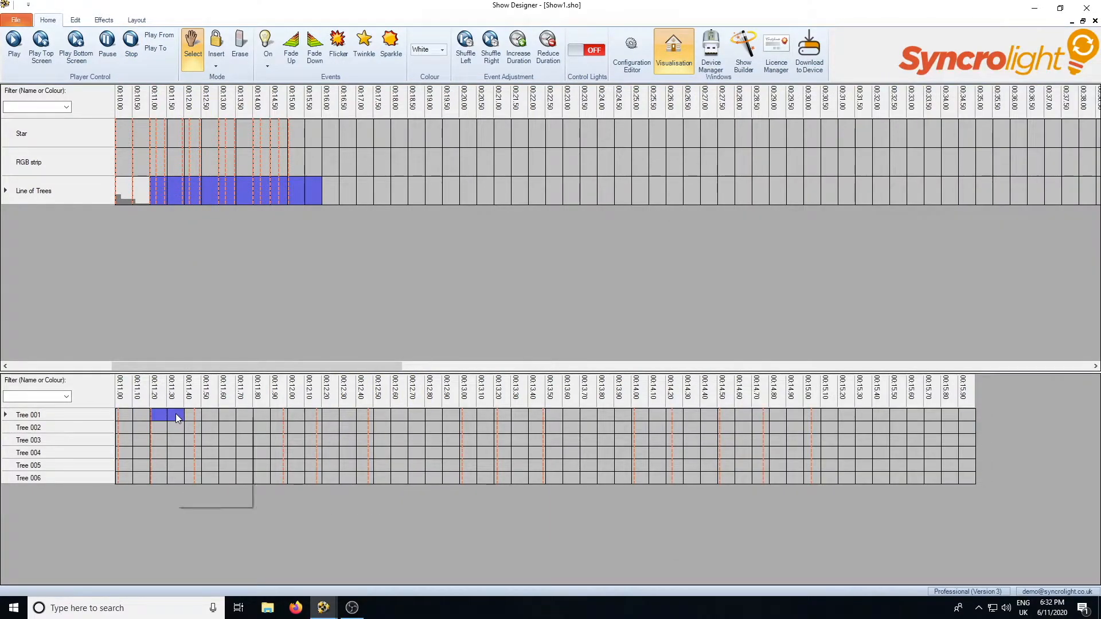
right_click(177, 415)
mouse_move(215, 446)
left_click(284, 448)
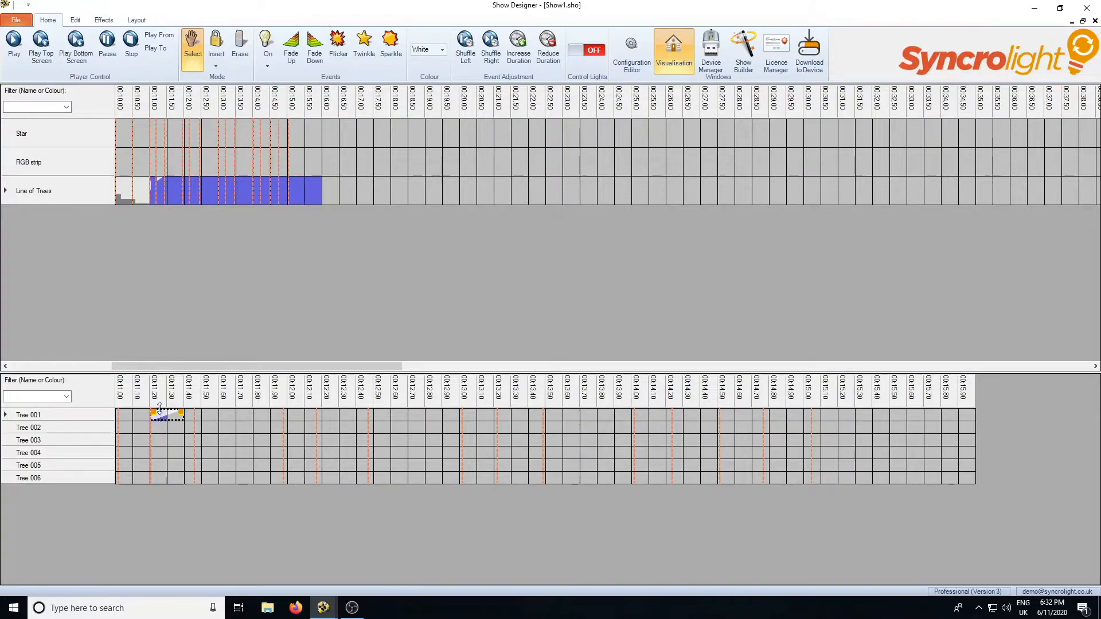
- Paste the Tree 001 fade onto Tree 003 and Tree 005 at 00:11.20
left_click(160, 438)
key("ctrl+v")
left_click(159, 464)
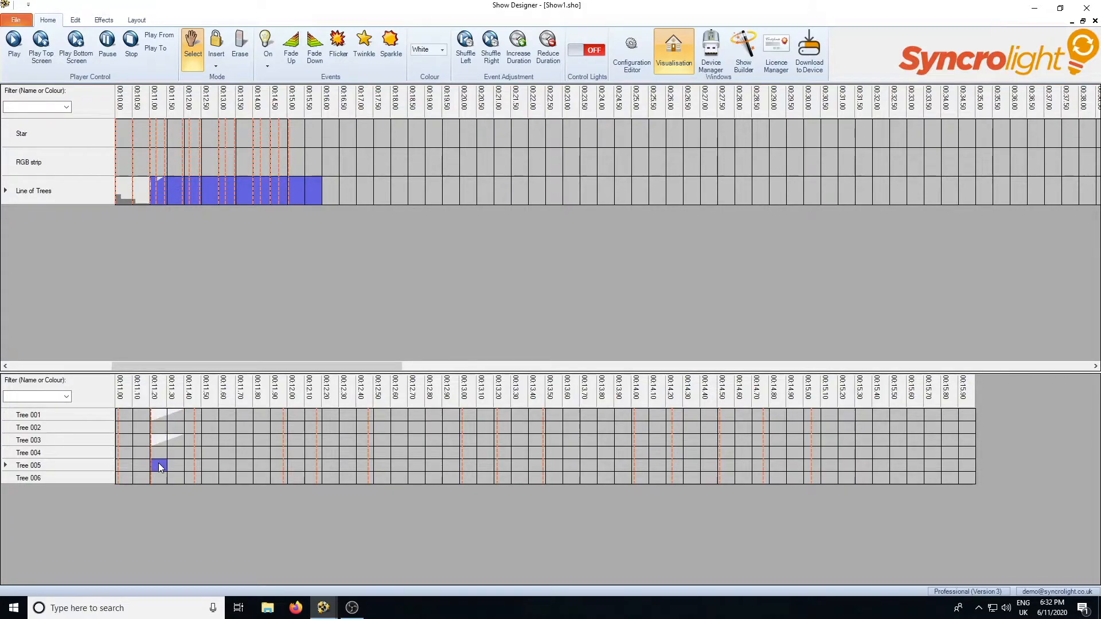
key("ctrl+v")
- Paste the fade onto Trees 002, 004 and 006 at 00:11.40
left_click(195, 426)
key("ctrl+v")
left_click(191, 453)
key("ctrl+v")
left_click(192, 476)
key("ctrl+v")
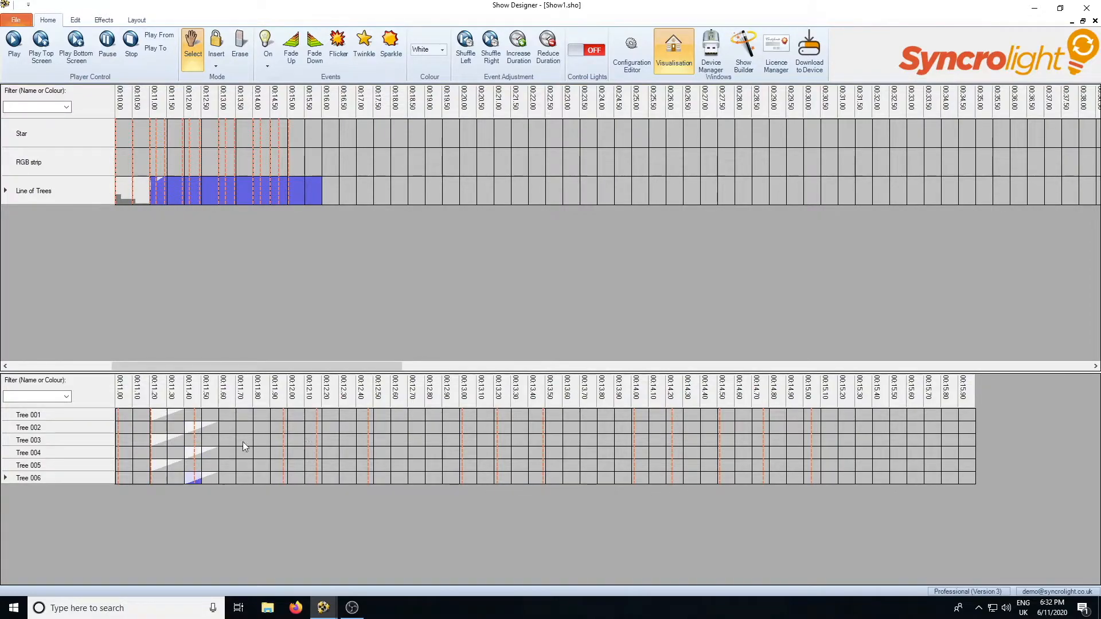
- Paste the fade onto Trees 001, 003 and 005 at 00:11.90
left_click(283, 412)
key("ctrl+v")
left_click(281, 442)
key("ctrl+v")
left_click(281, 466)
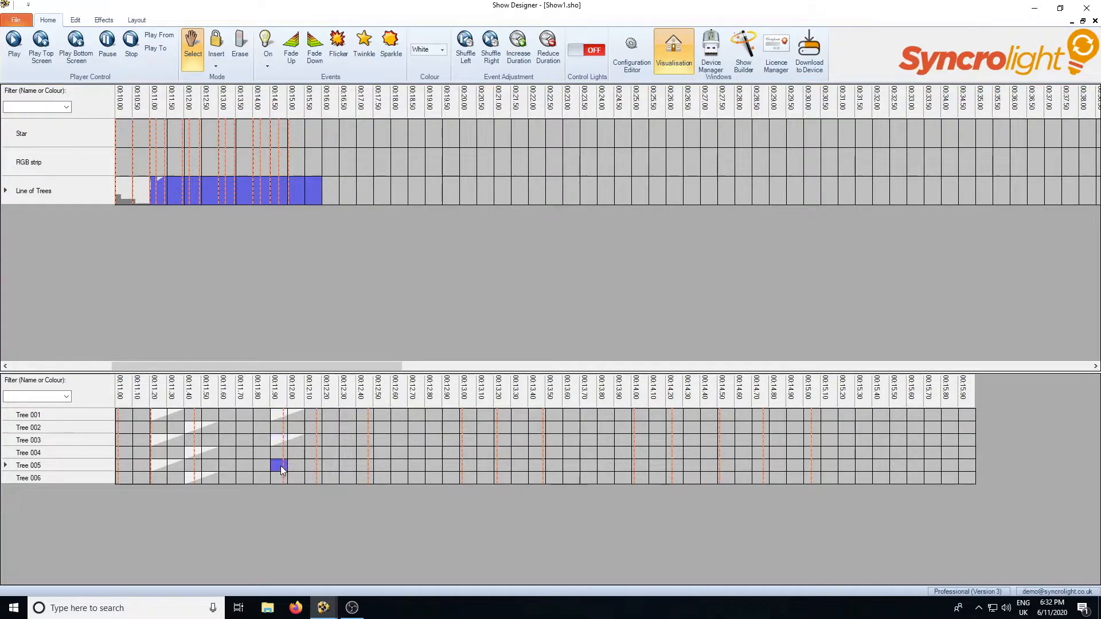
- Paste the fade onto Trees 002, 004 and 006 at 00:12.10
left_click(319, 426)
left_click(314, 455)
key("ctrl+v")
left_click(314, 478)
key("ctrl+v")
- Paste the fade onto Trees 001, 003 and 005 at 00:12.40 and preview the bottom screen
left_click(372, 415)
key("ctrl+v")
left_click(366, 442)
key("ctrl+v")
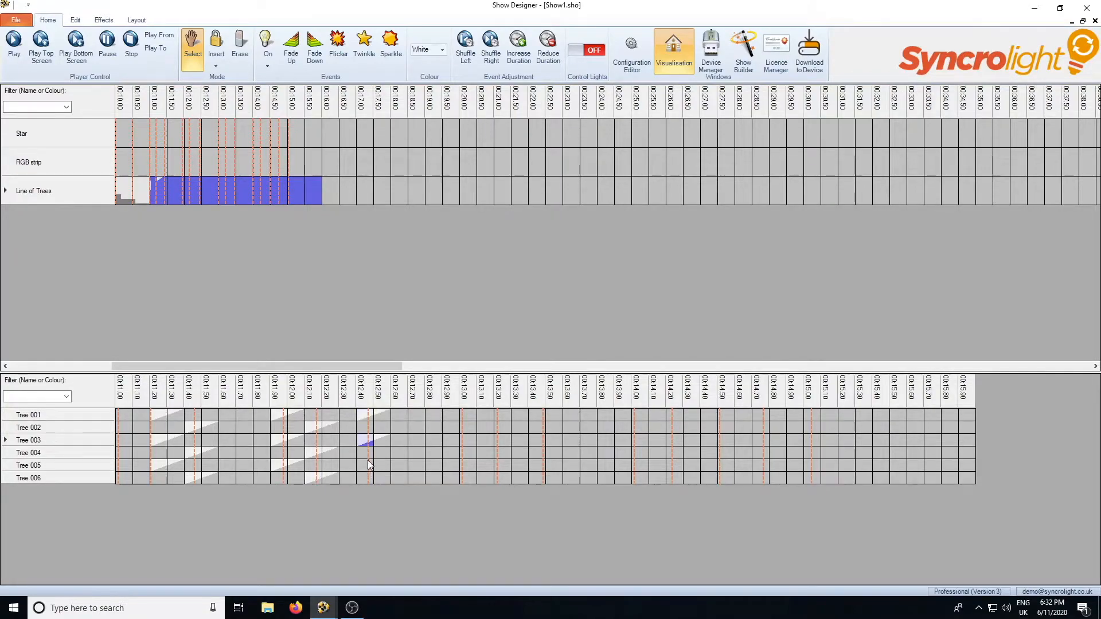
left_click(79, 45)
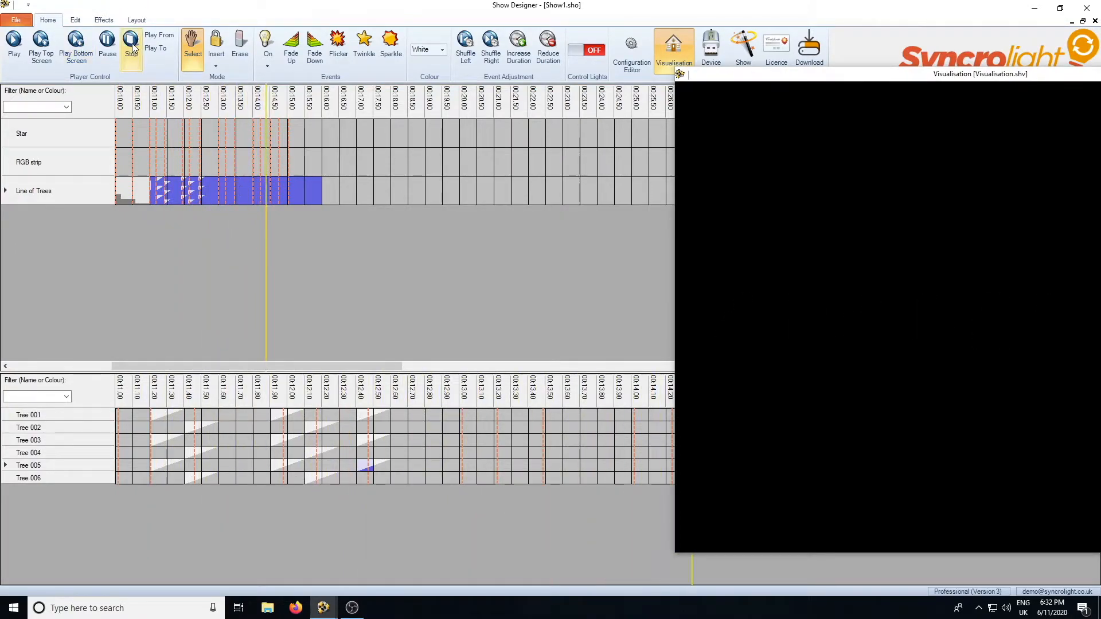
- Paste the fade onto Trees 001, 003 and 005 at 00:13.00
left_click(468, 418)
key("ctrl+v")
left_click(469, 442)
key("ctrl+v")
left_click(469, 463)
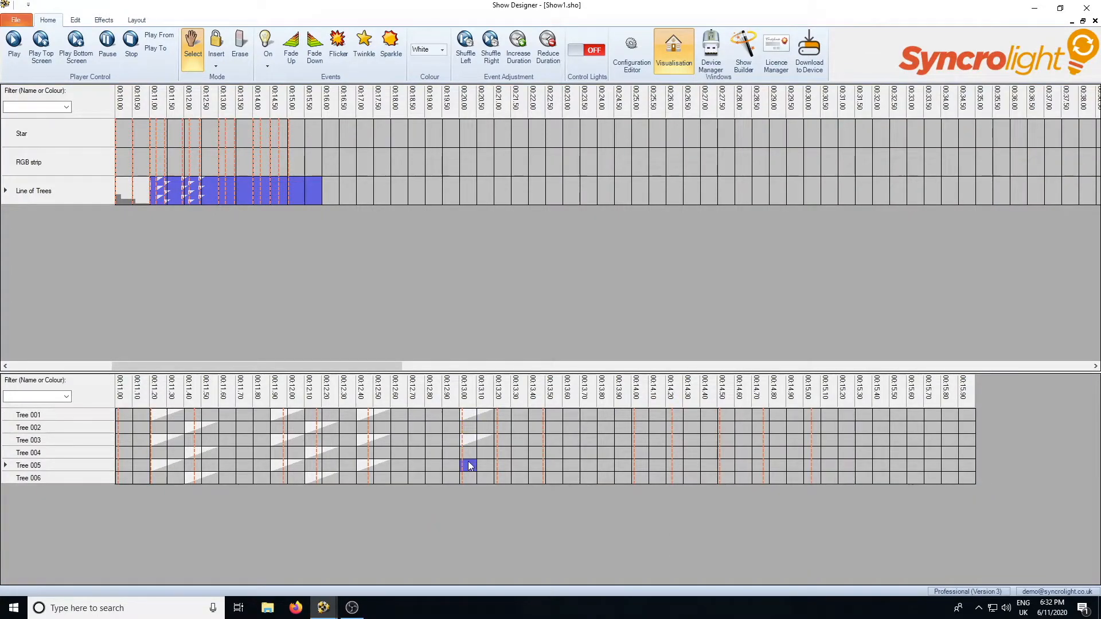
key("ctrl+v")
- Paste the fade onto Trees 002, 004 and 006 at 00:13.20
left_click(501, 453)
key("ctrl+v")
left_click(505, 478)
key("ctrl+v")
- Paste the fade onto Trees 001, 003 and 005 at 00:13.50
left_click(552, 416)
key("ctrl+v")
left_click(552, 440)
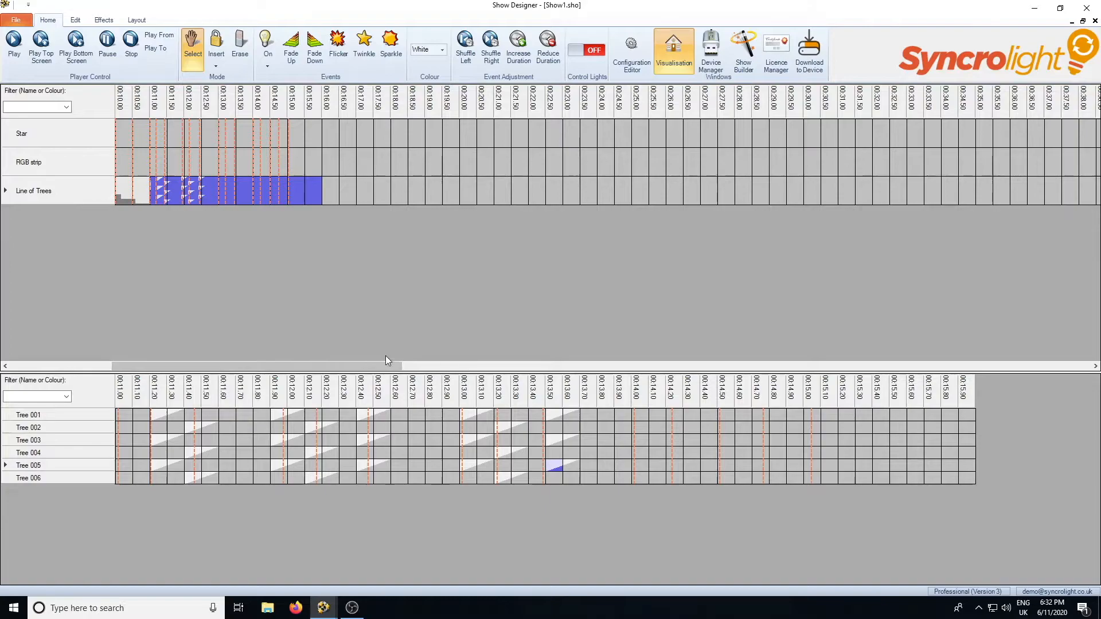
- Preview the top screen from the start of the show and stop playback
left_click_drag(366, 366, 264, 365)
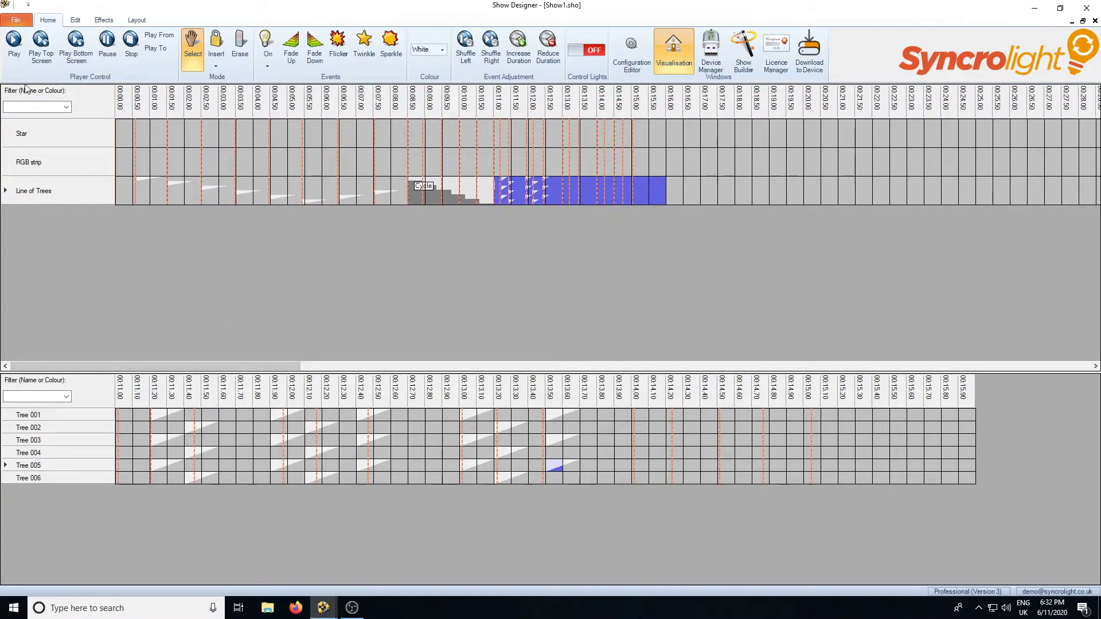
left_click(41, 48)
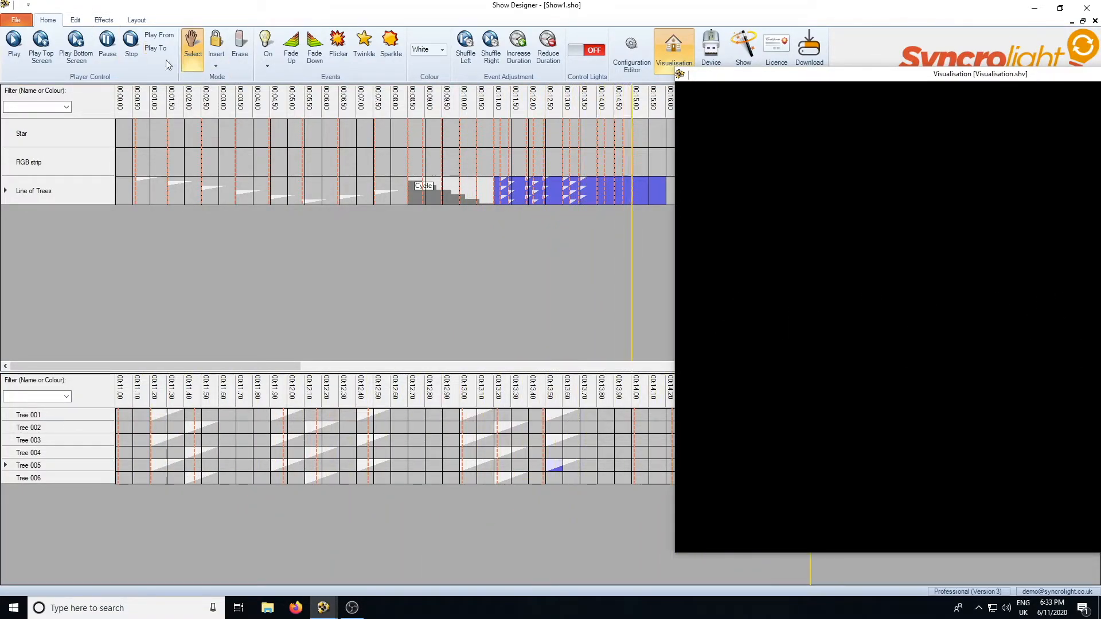
left_click(131, 44)
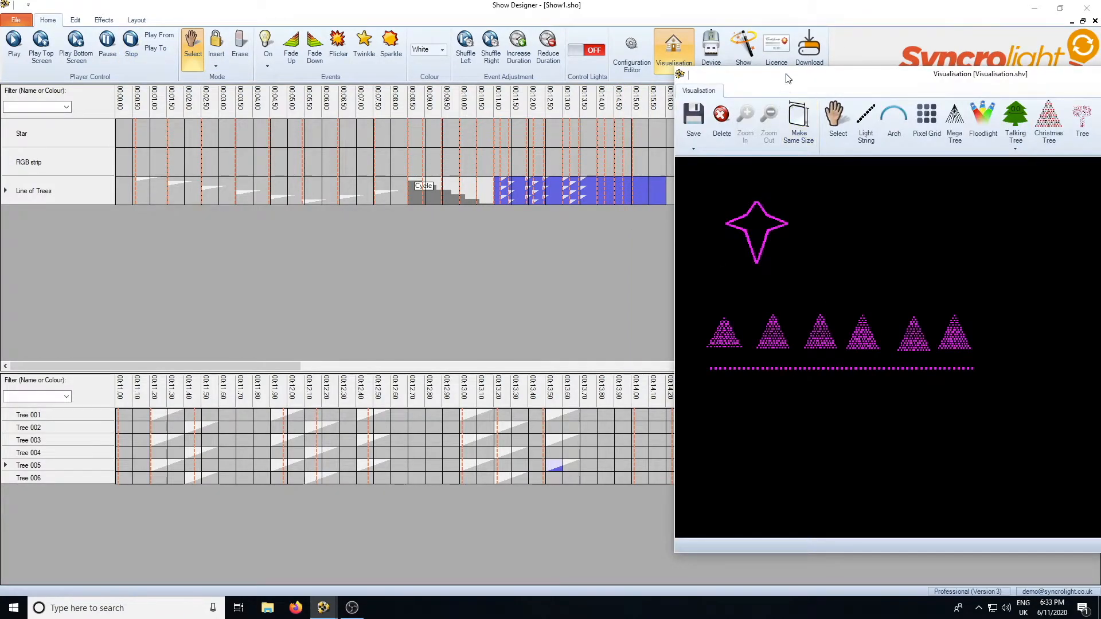
- Move the visualisation window aside and apply a white Cycle effect to the Line of Trees from 00:17.50 to 00:24.50
left_click_drag(787, 74, 1053, 110)
left_click_drag(273, 363, 394, 364)
left_click_drag(316, 191, 545, 193)
right_click(462, 192)
mouse_move(504, 296)
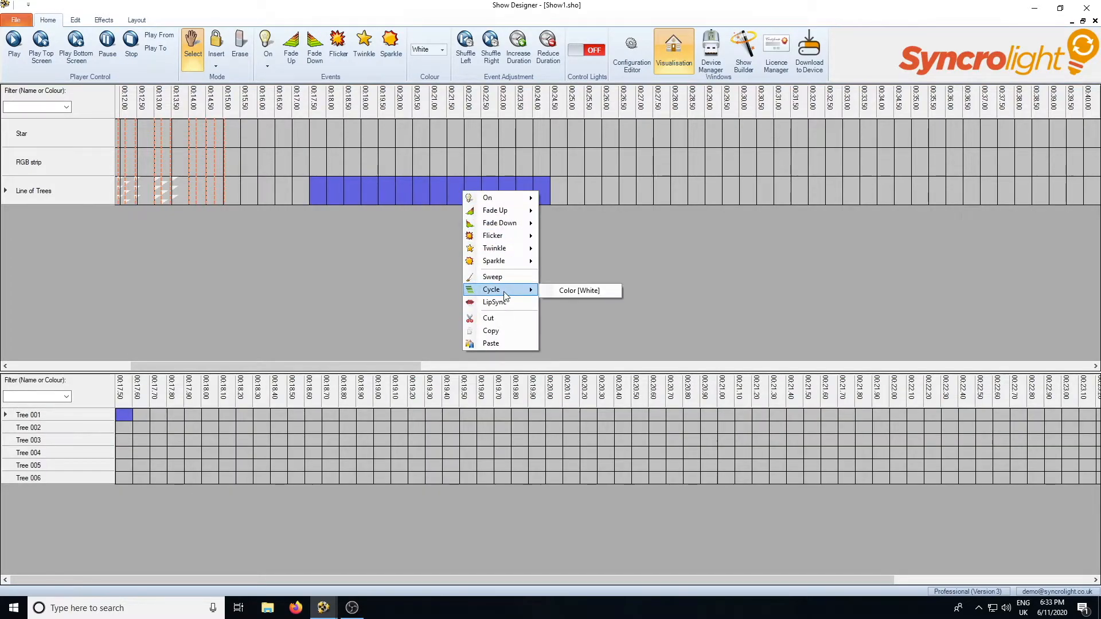
left_click(571, 292)
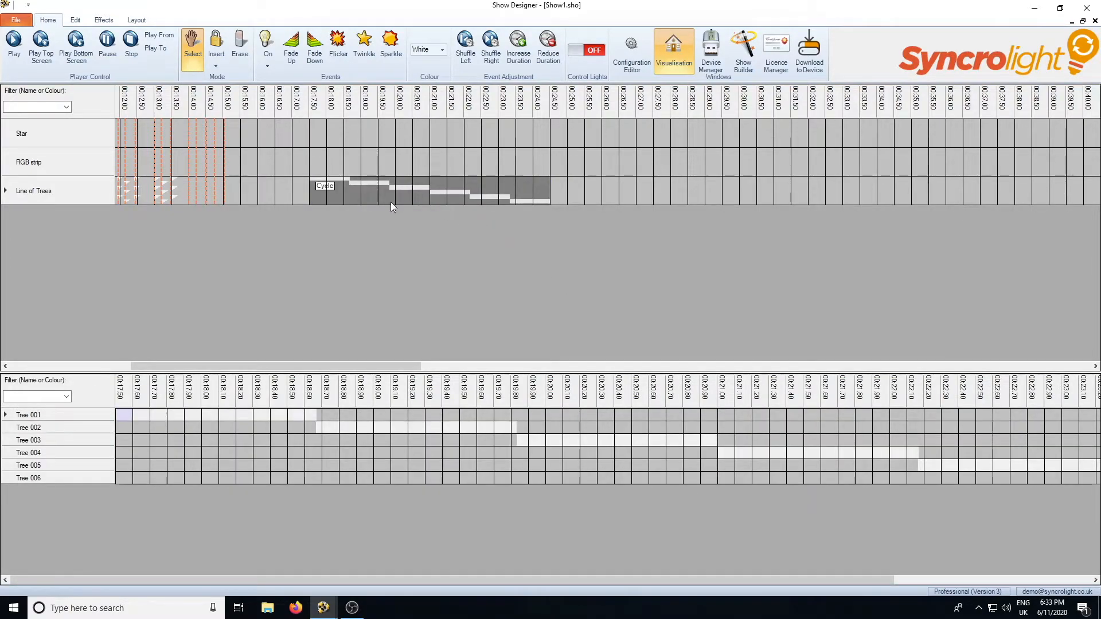
- Set the Line of Trees Cycle effect to loop 4 times
double_click(373, 190)
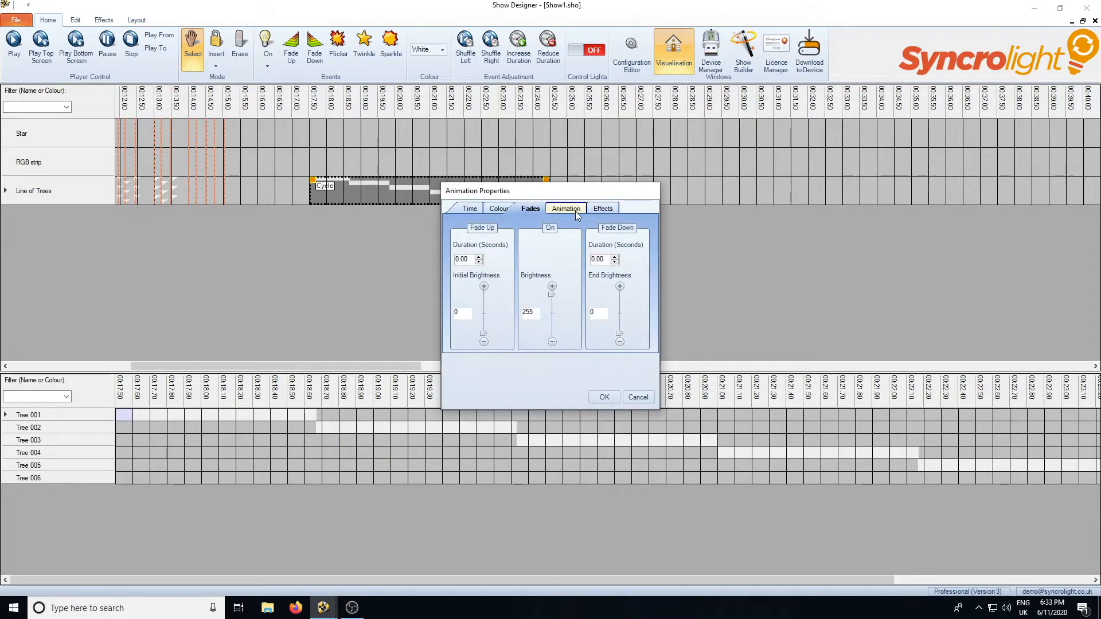
left_click(572, 211)
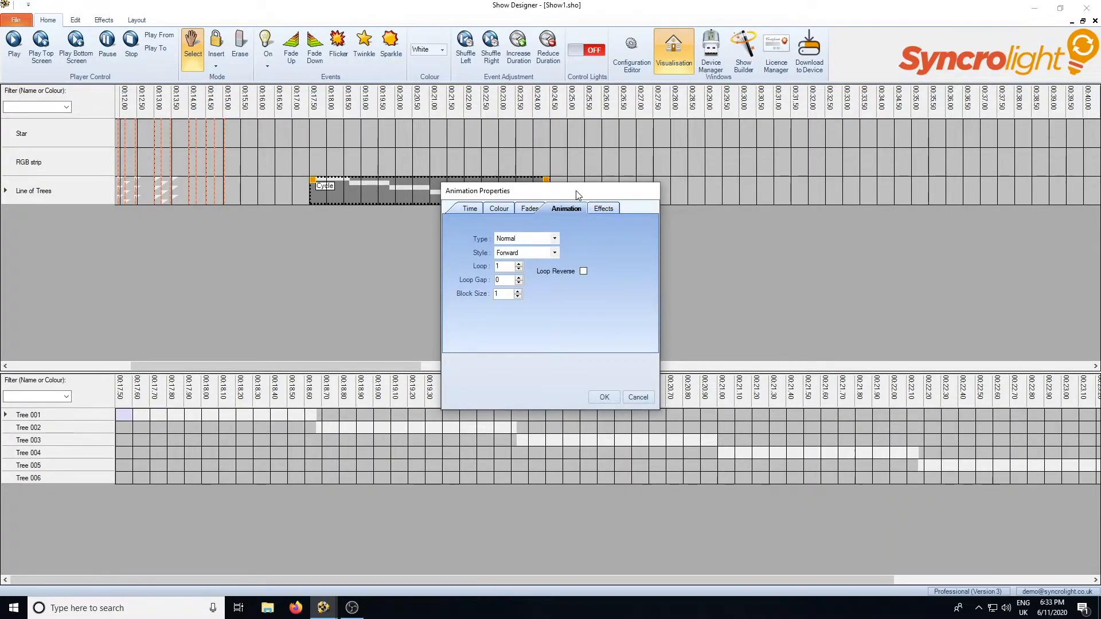
left_click_drag(577, 195, 497, 189)
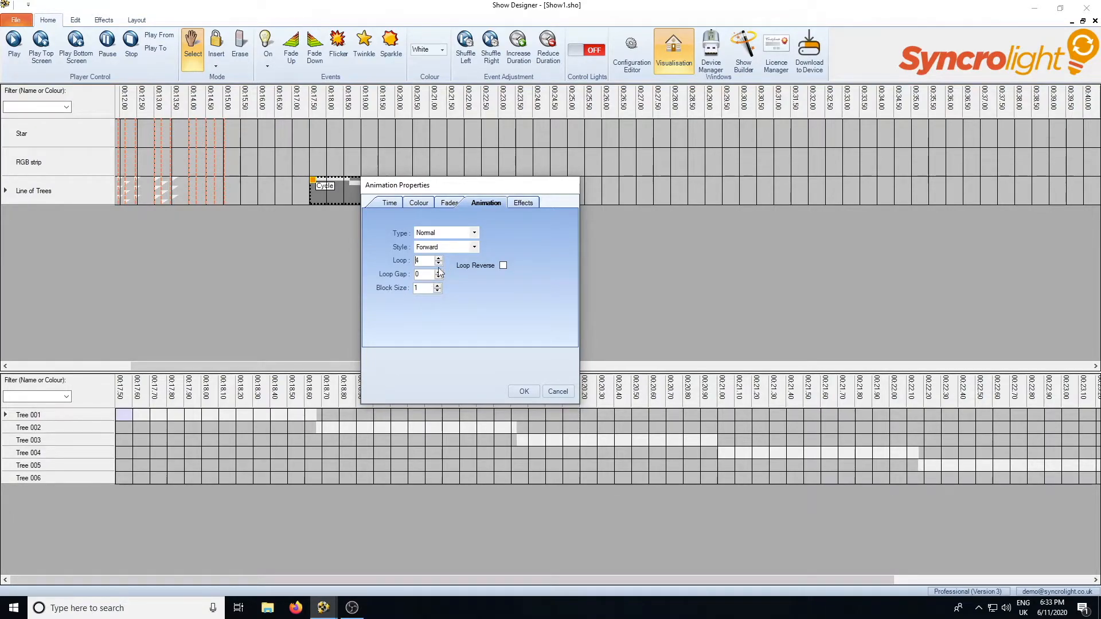
left_click(524, 392)
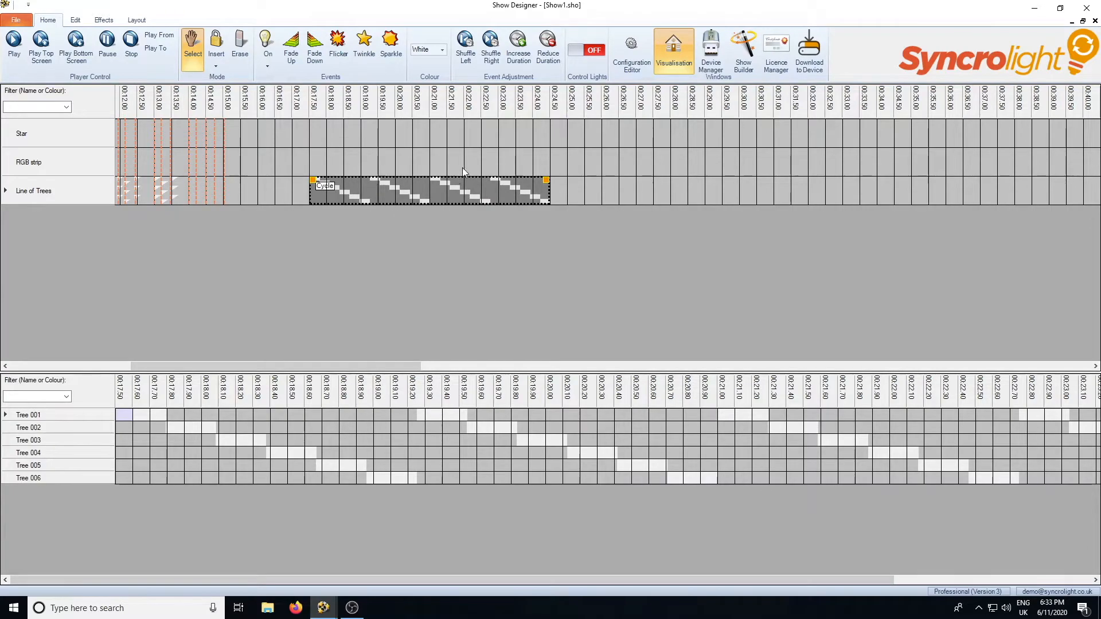
- Enable Loop Reverse for the Line of Trees Cycle effect
double_click(432, 190)
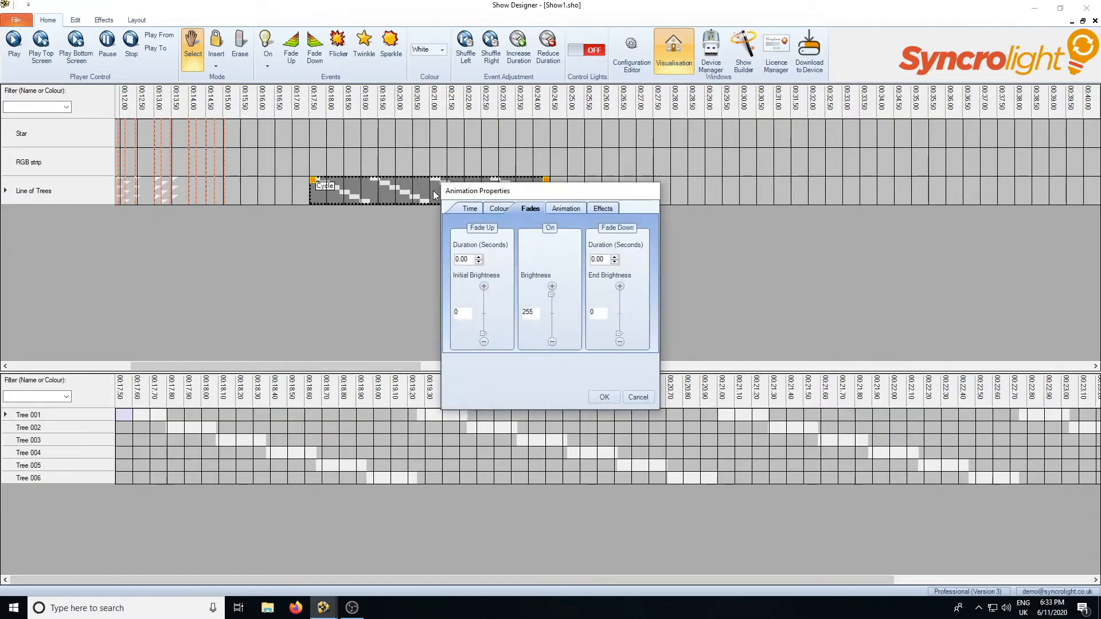
left_click(572, 210)
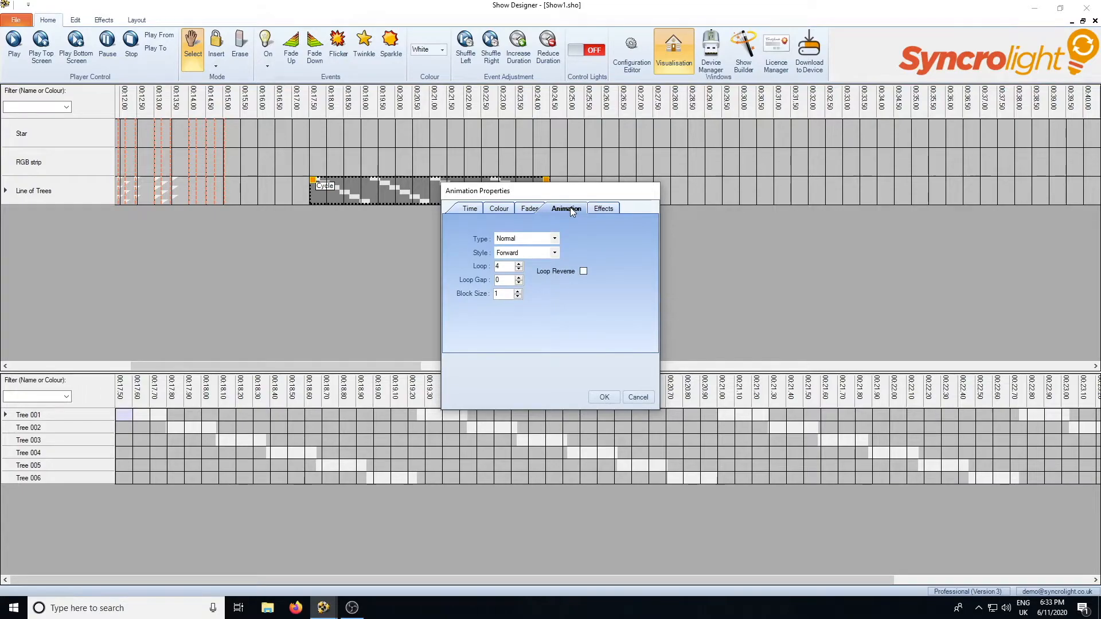
left_click(584, 270)
left_click(604, 396)
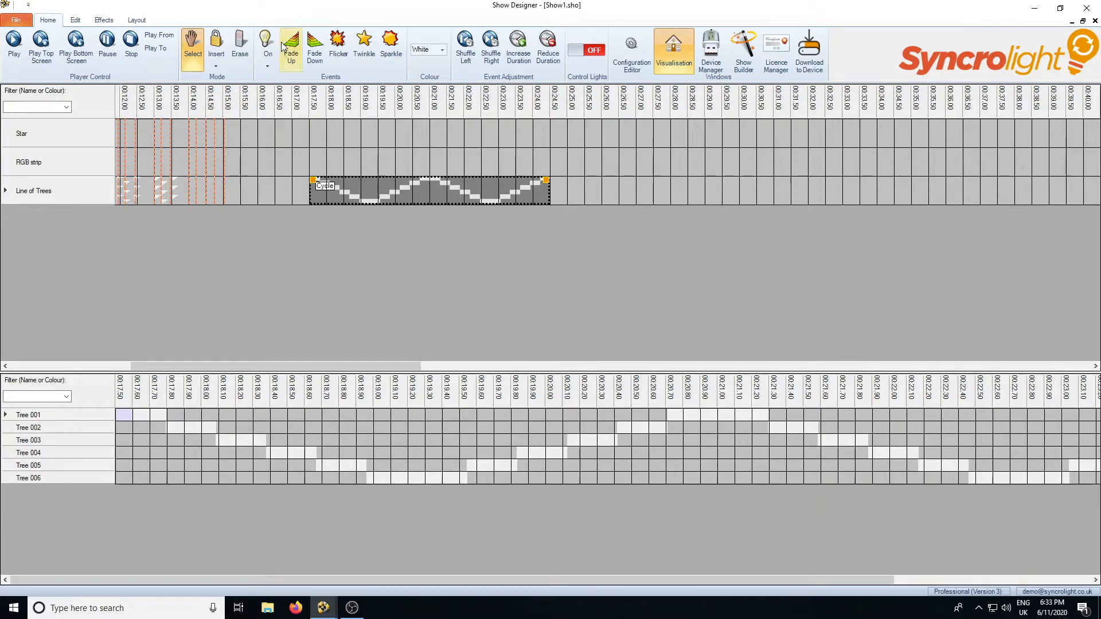
- Preview the bottom screen section with the visualisation window brought fully into view, and stop playback
left_click_drag(380, 368, 426, 370)
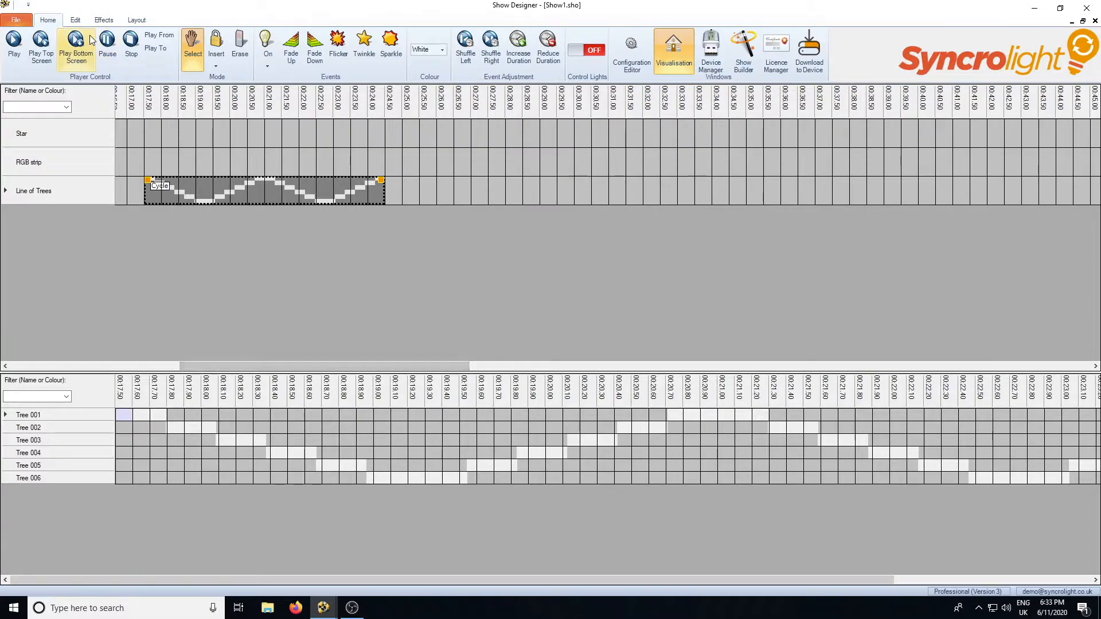
left_click(81, 44)
left_click_drag(1046, 112, 598, 65)
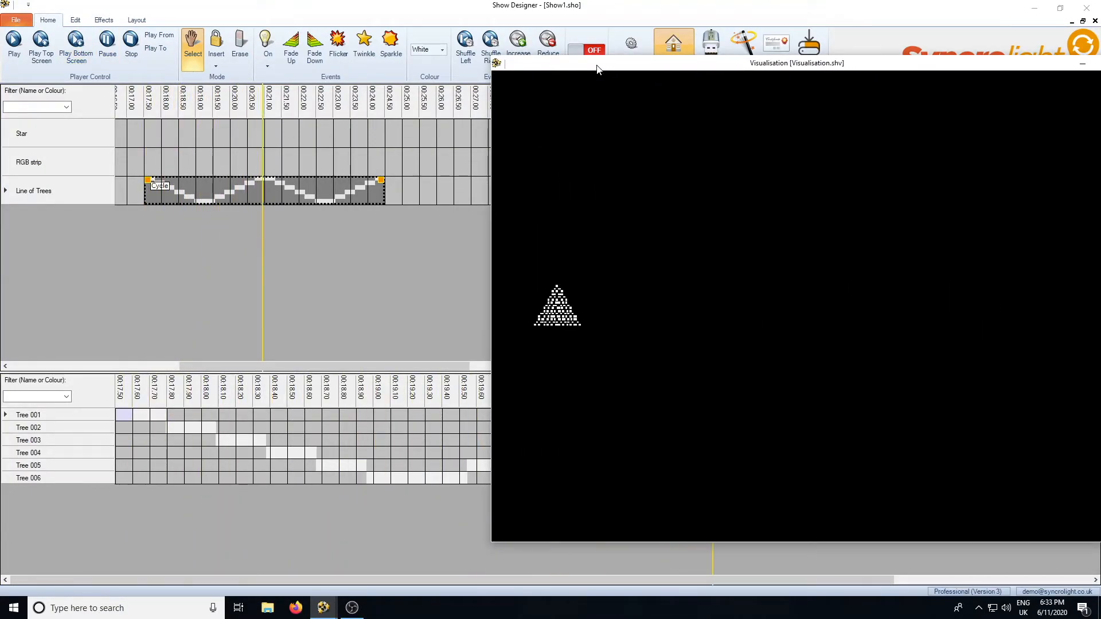
left_click(131, 44)
- Set the Cycle effect's loop gap to 10
double_click(261, 197)
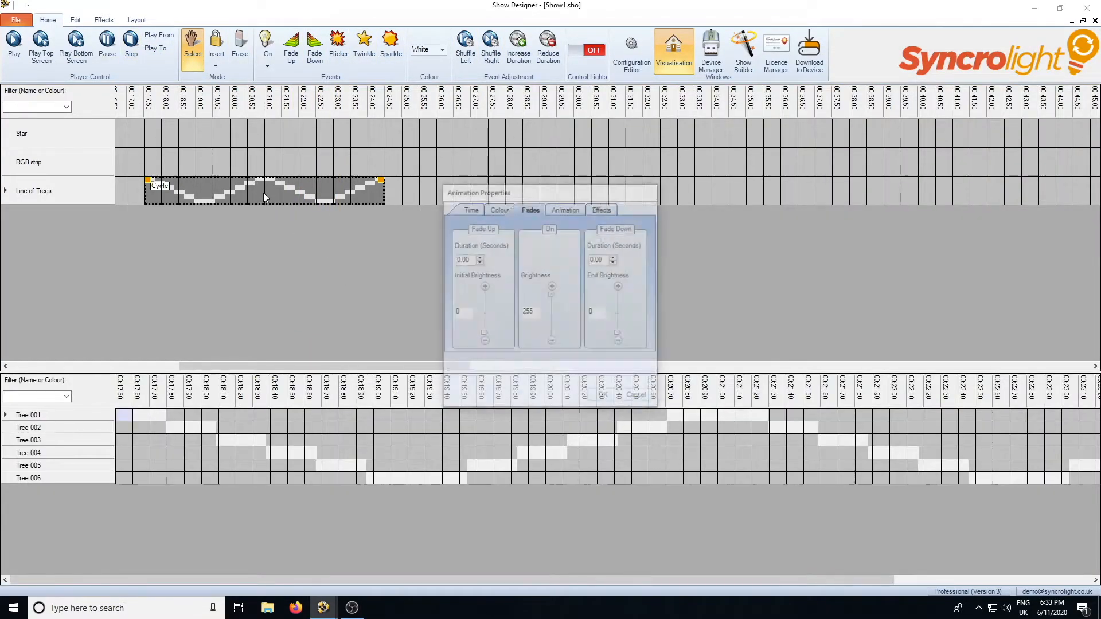
left_click_drag(589, 198, 522, 165)
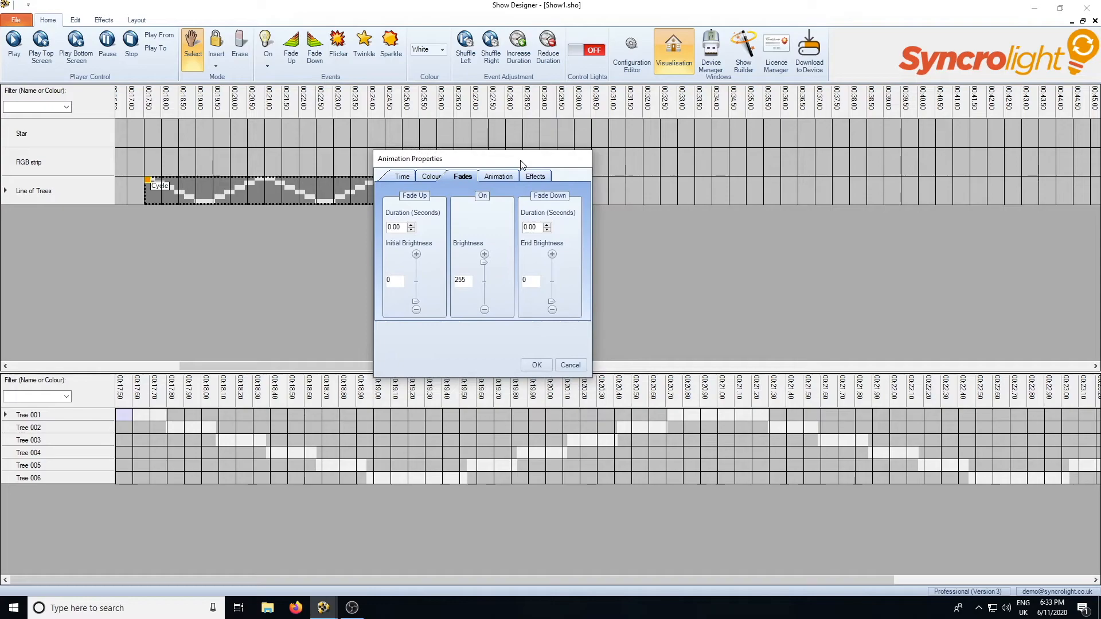
left_click(505, 178)
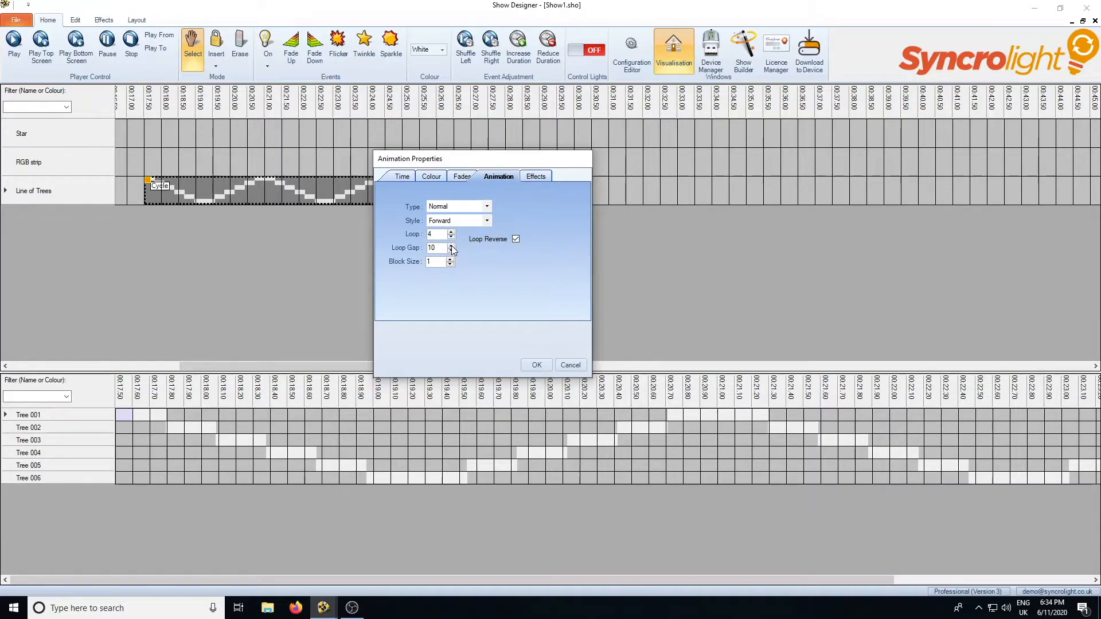
left_click(537, 365)
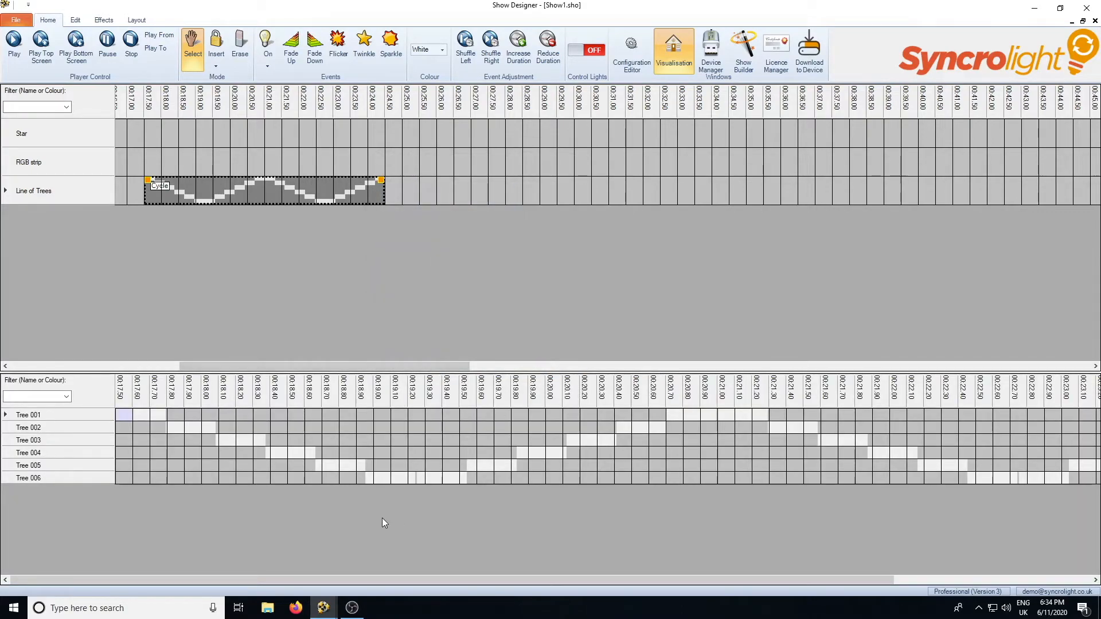
- Review the Cycle effect's property pages and increase its loop gap to 30
double_click(259, 192)
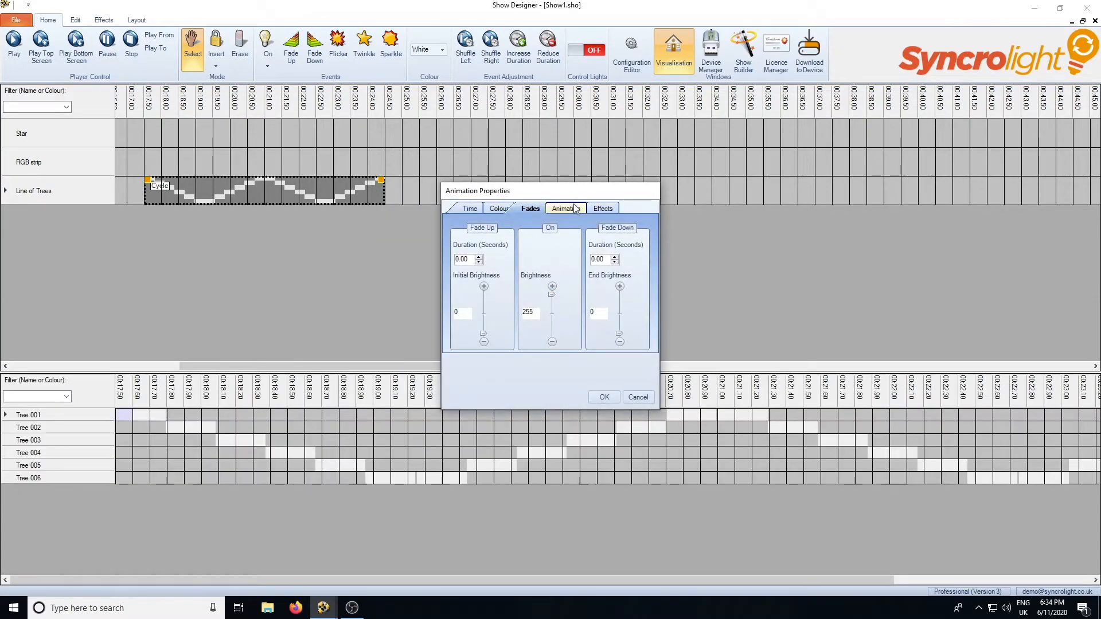
left_click(604, 208)
left_click(532, 210)
left_click(499, 210)
left_click(531, 209)
left_click(468, 210)
left_click(602, 209)
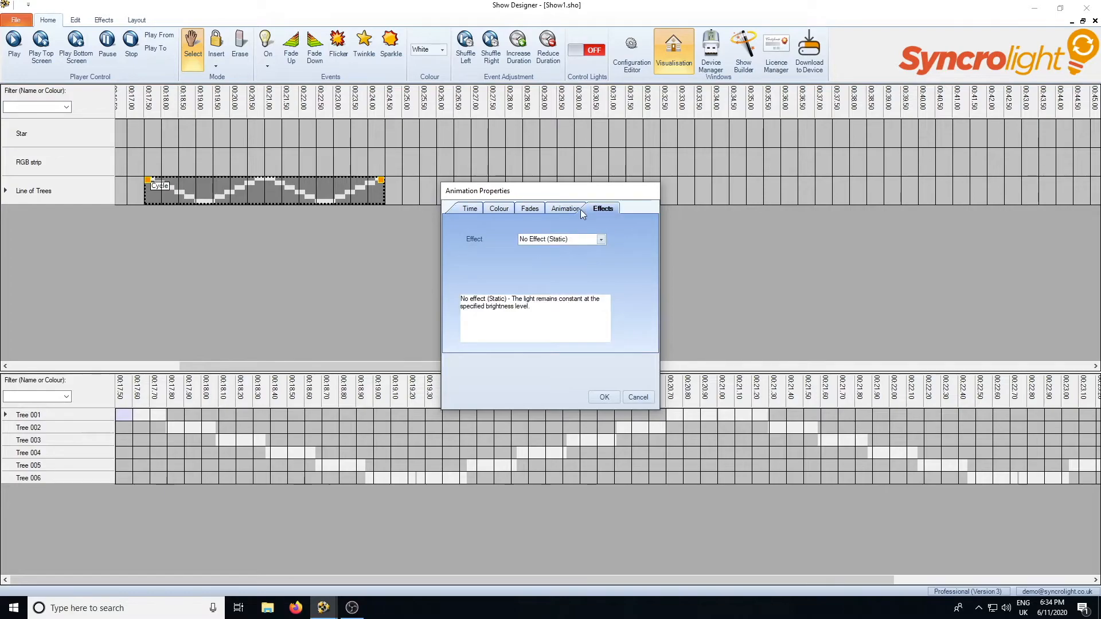
left_click(565, 209)
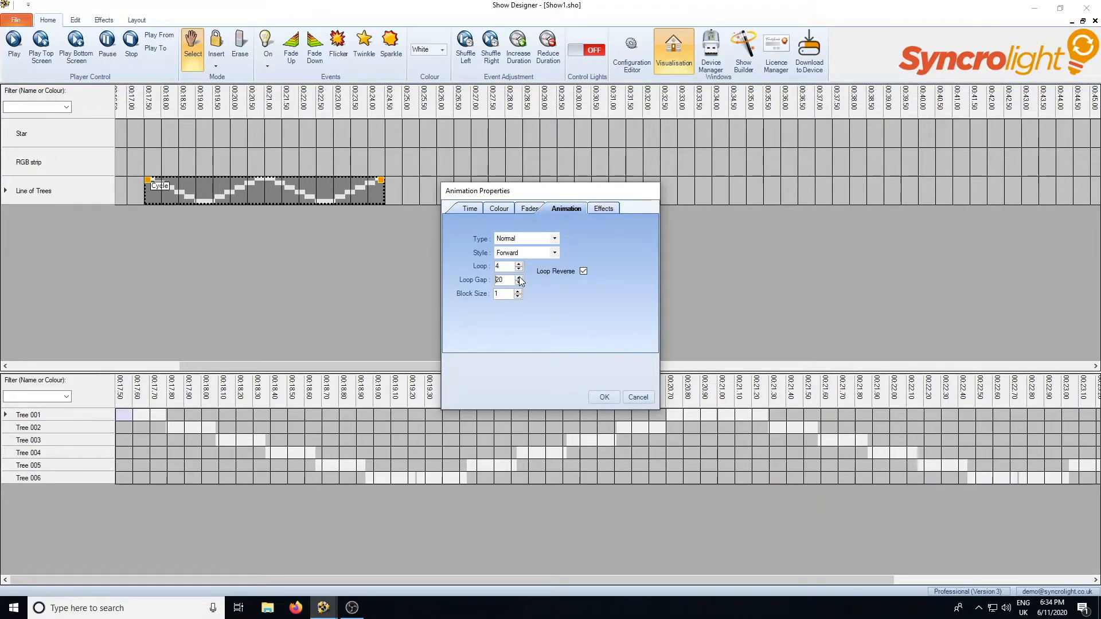
left_click(605, 397)
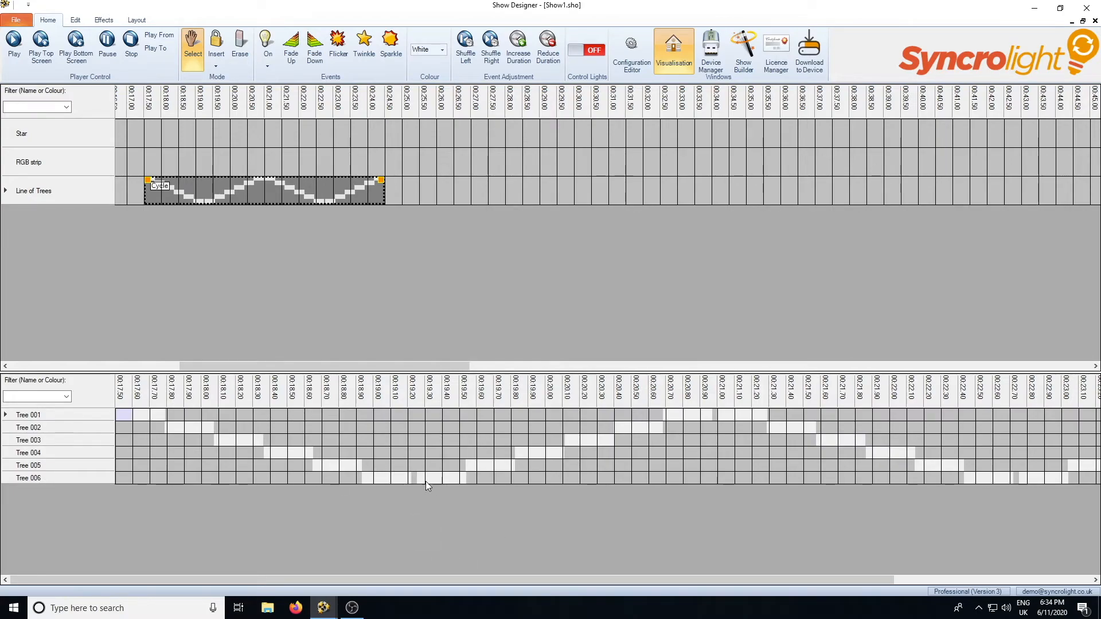
- Reset the Cycle effect's loop gap to 0 in its animation properties
double_click(284, 187)
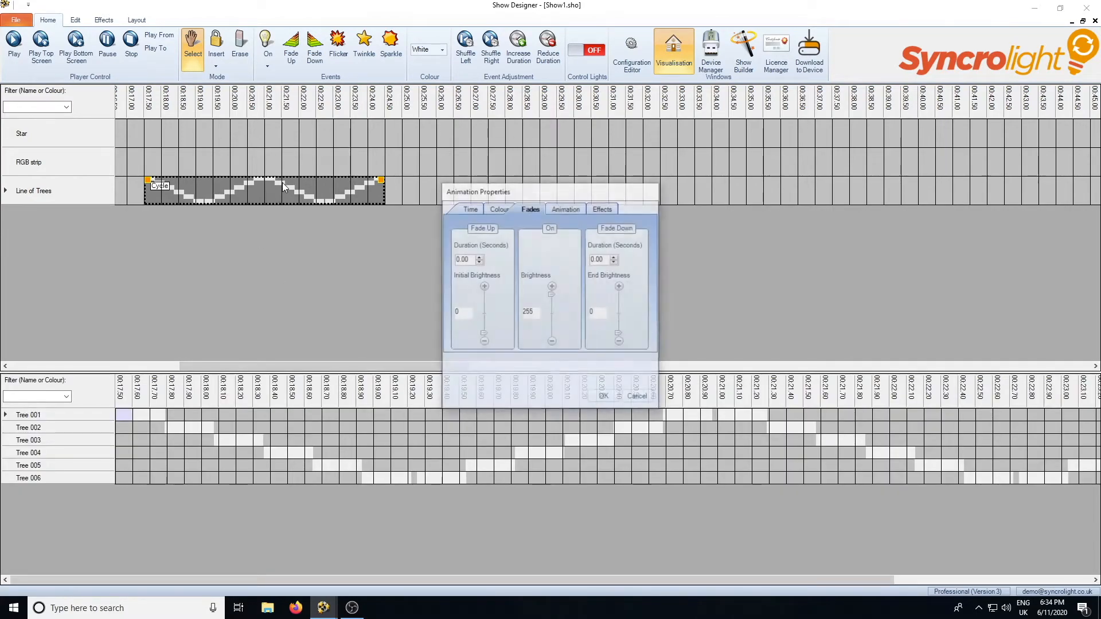
left_click(566, 210)
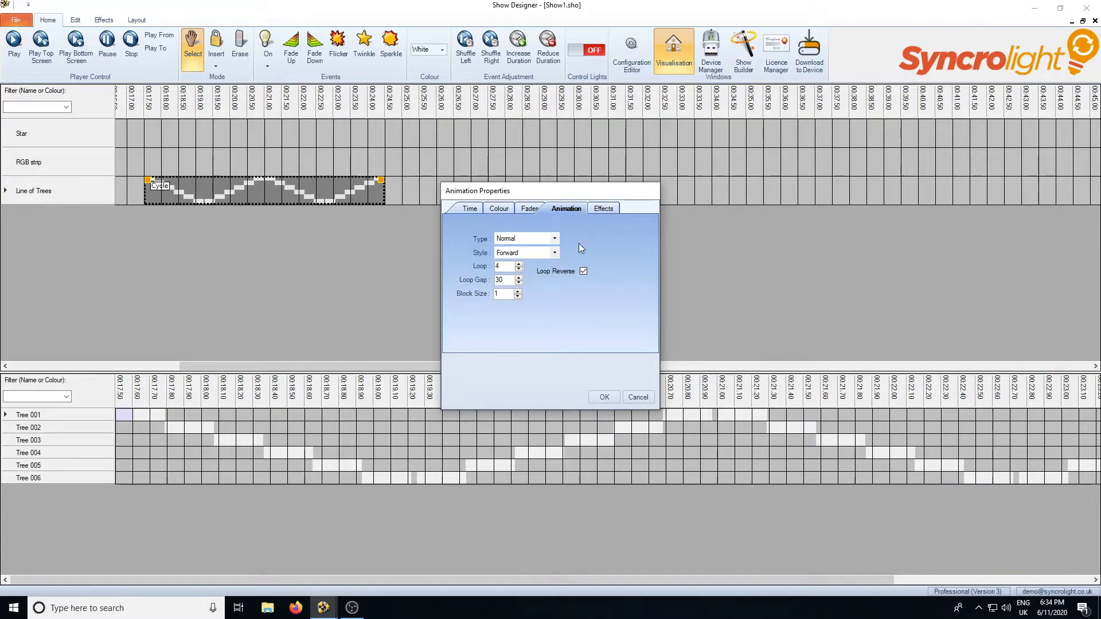
left_click(519, 282)
- Change the Cycle animation style to Crossover, turn off Loop Reverse and apply the settings
left_click(555, 253)
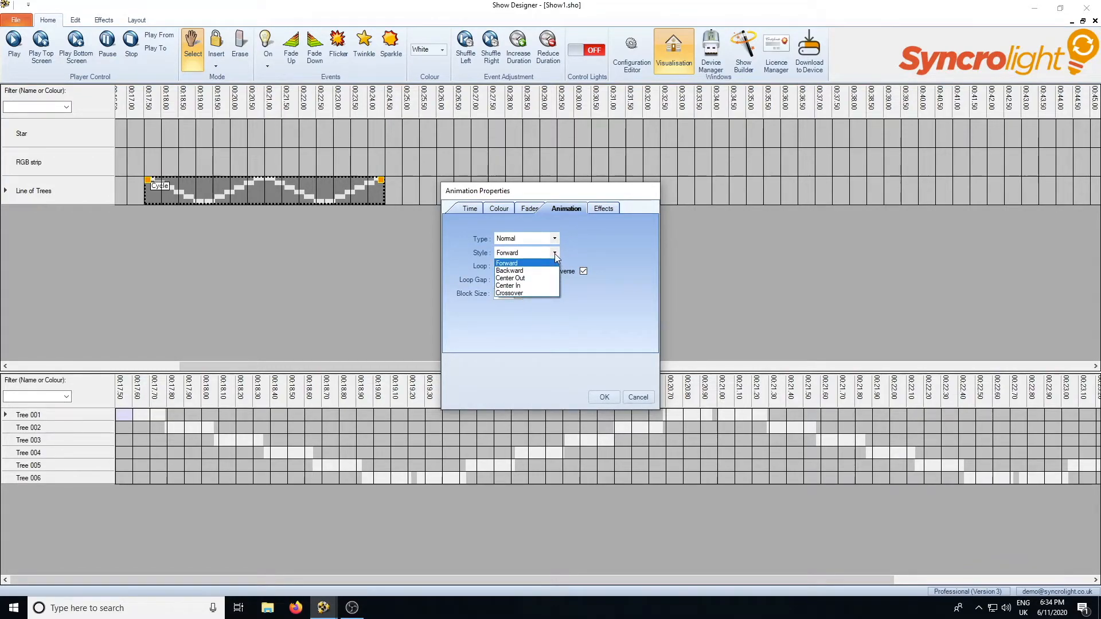
left_click(541, 277)
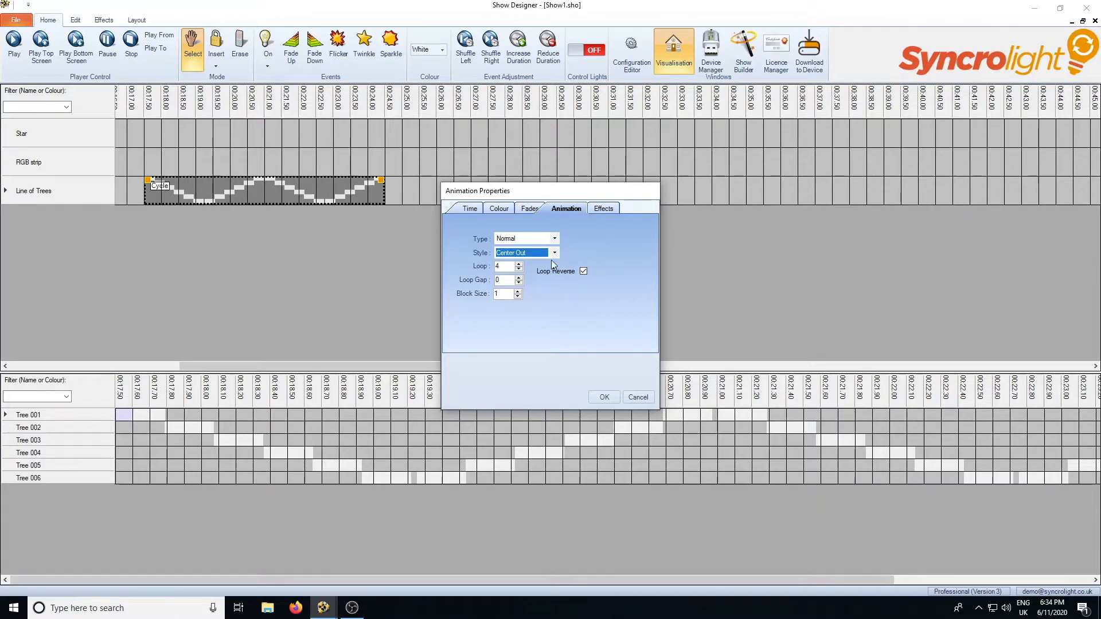
left_click(555, 253)
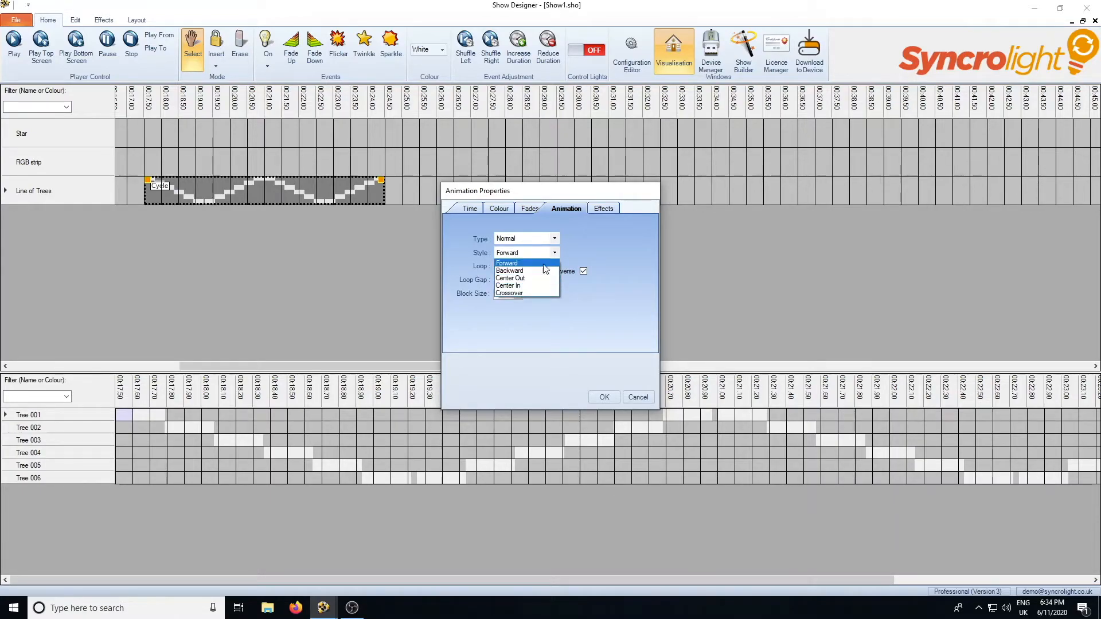
left_click(520, 294)
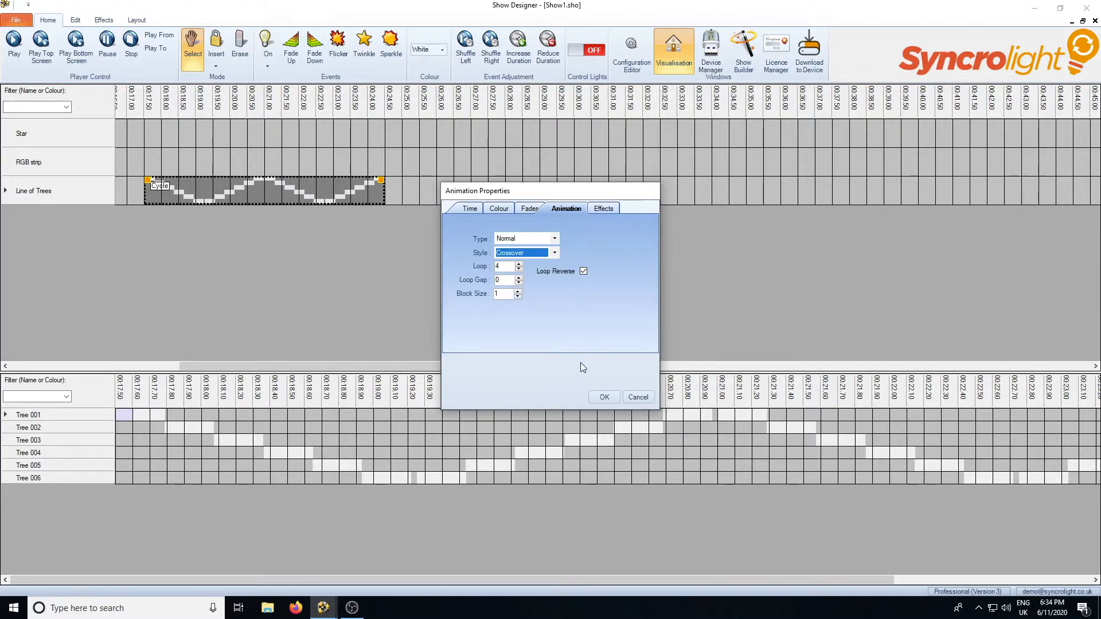
left_click(583, 270)
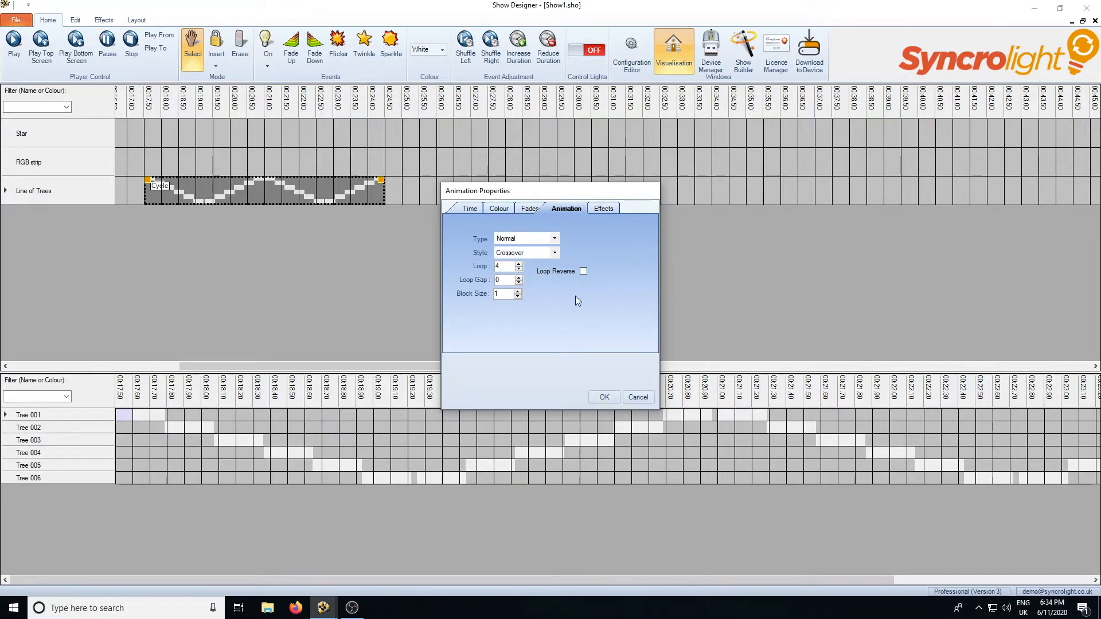
left_click(602, 397)
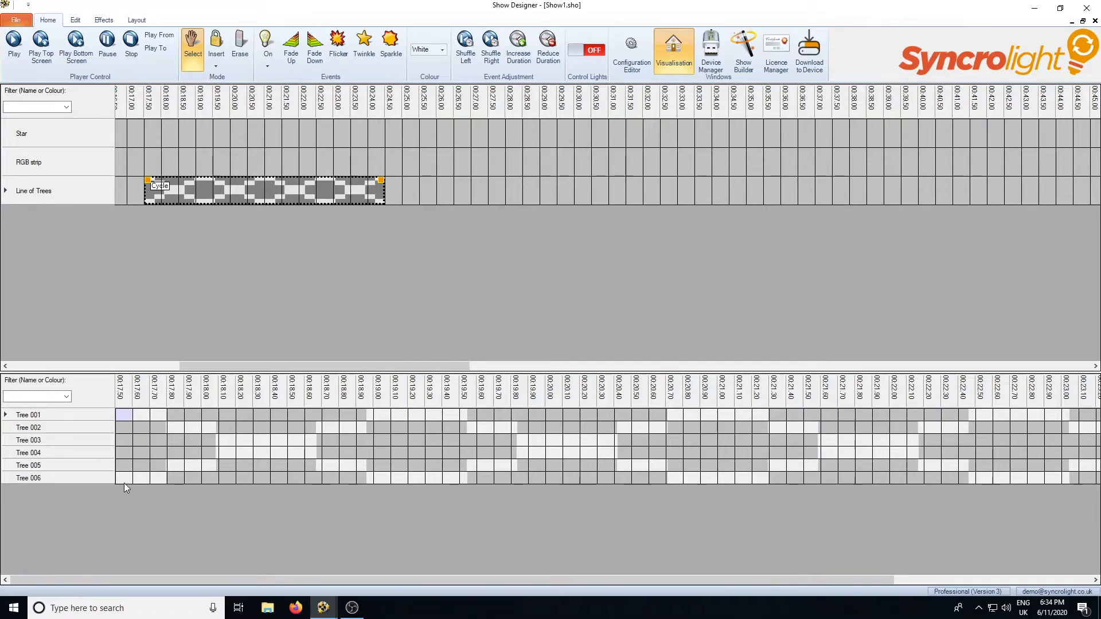
- Preview the Crossover cycle from the bottom screen and stop playback
left_click(75, 44)
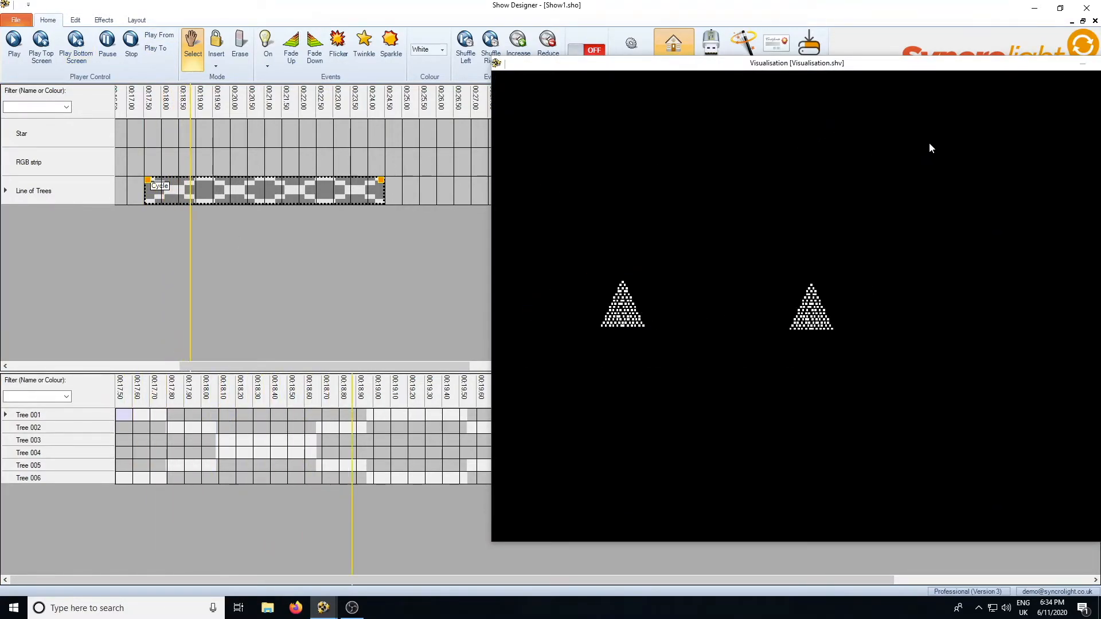
left_click(131, 41)
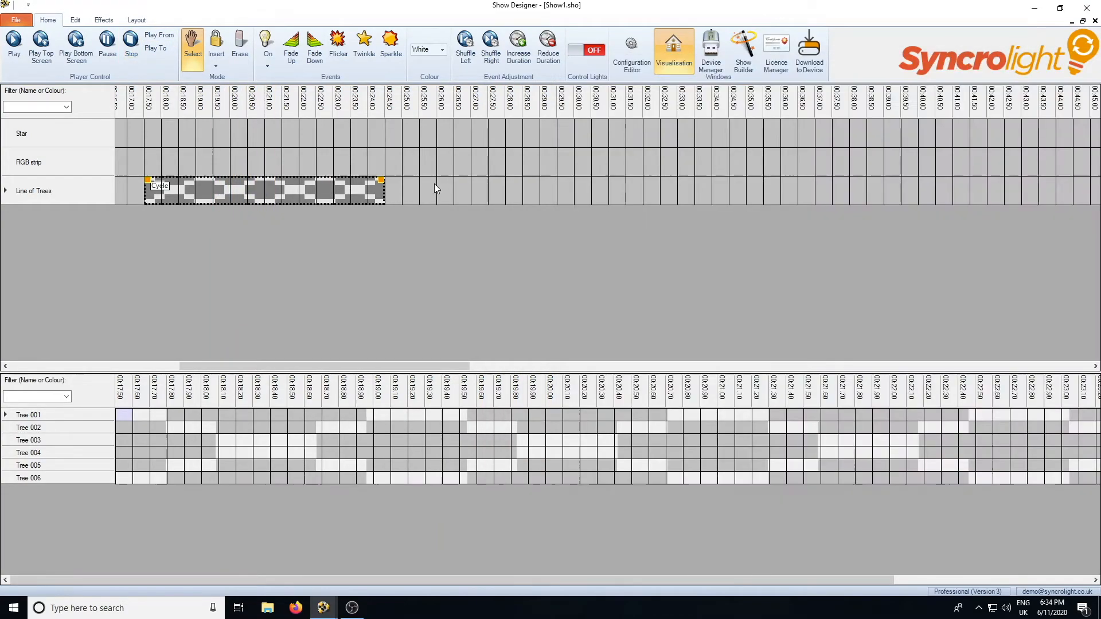
left_click(435, 189)
left_click(287, 188)
- Apply the Flicker effect to the Line of Trees Cycle and preview it from the bottom screen
double_click(266, 186)
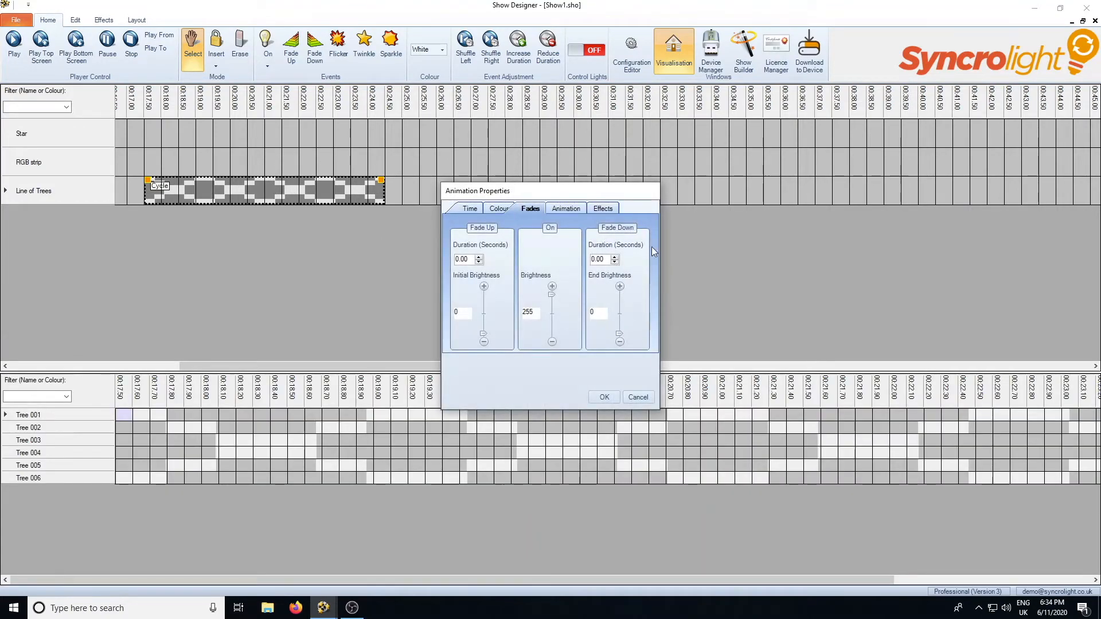
left_click(601, 209)
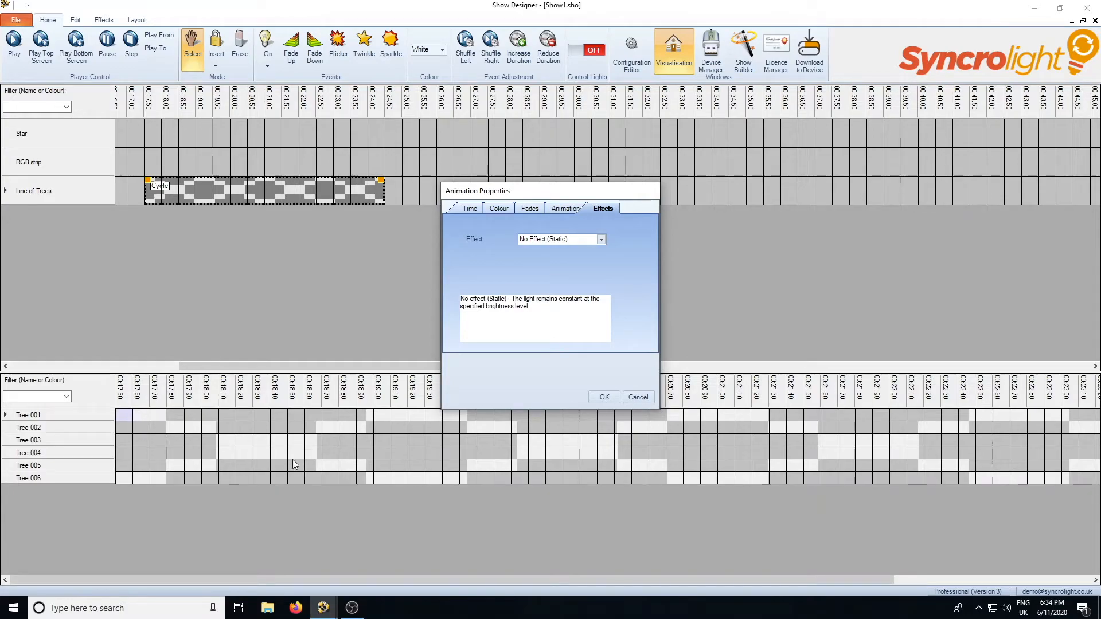
left_click(601, 239)
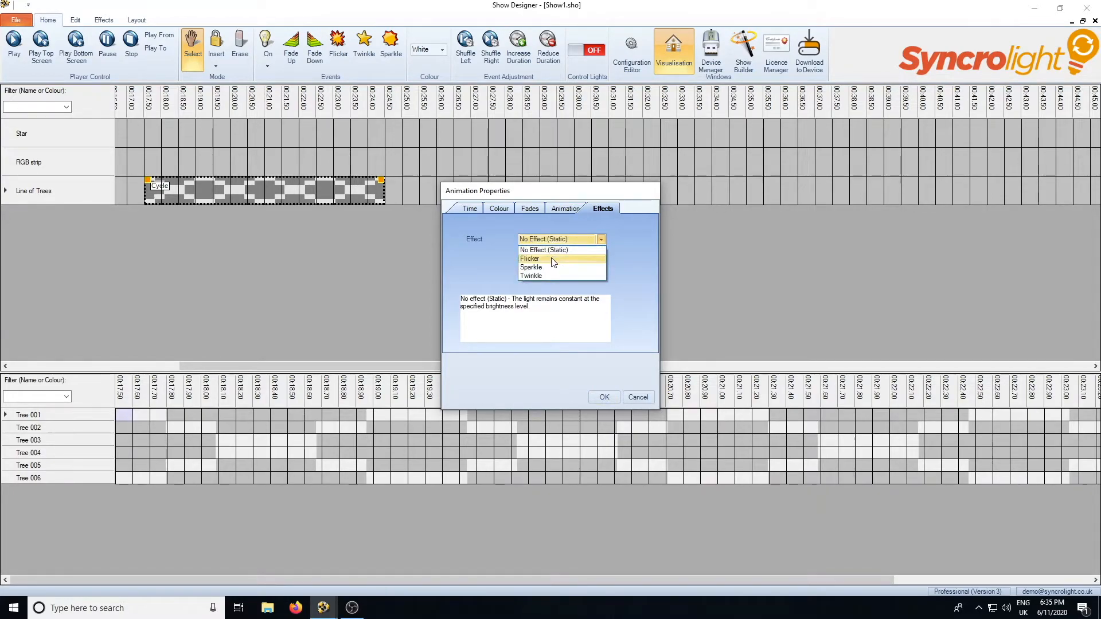
left_click(554, 259)
left_click(605, 395)
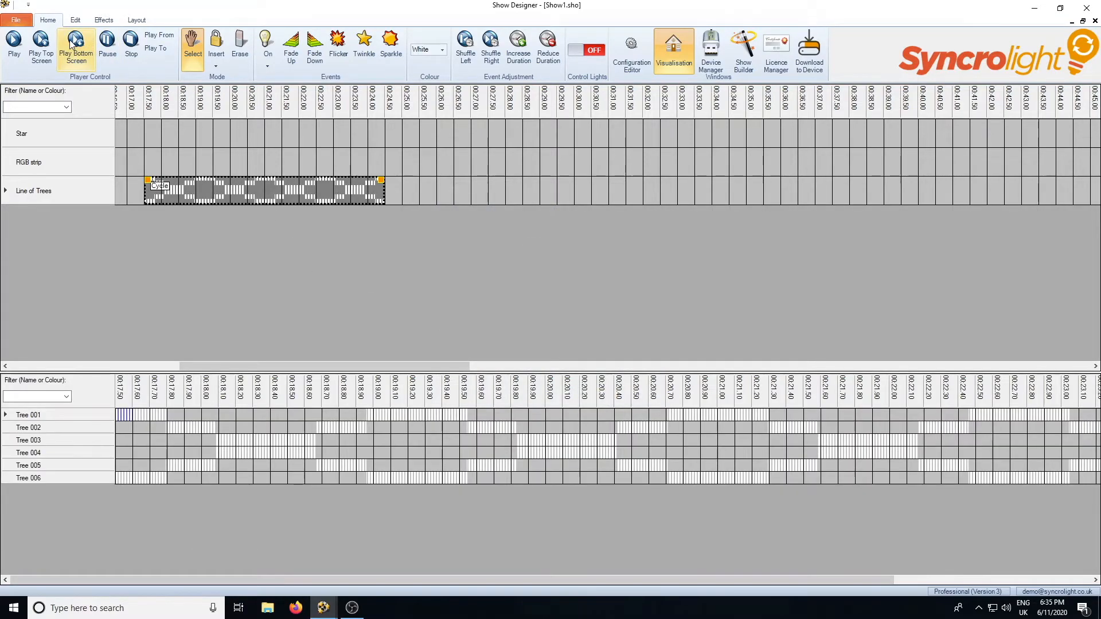
left_click(86, 45)
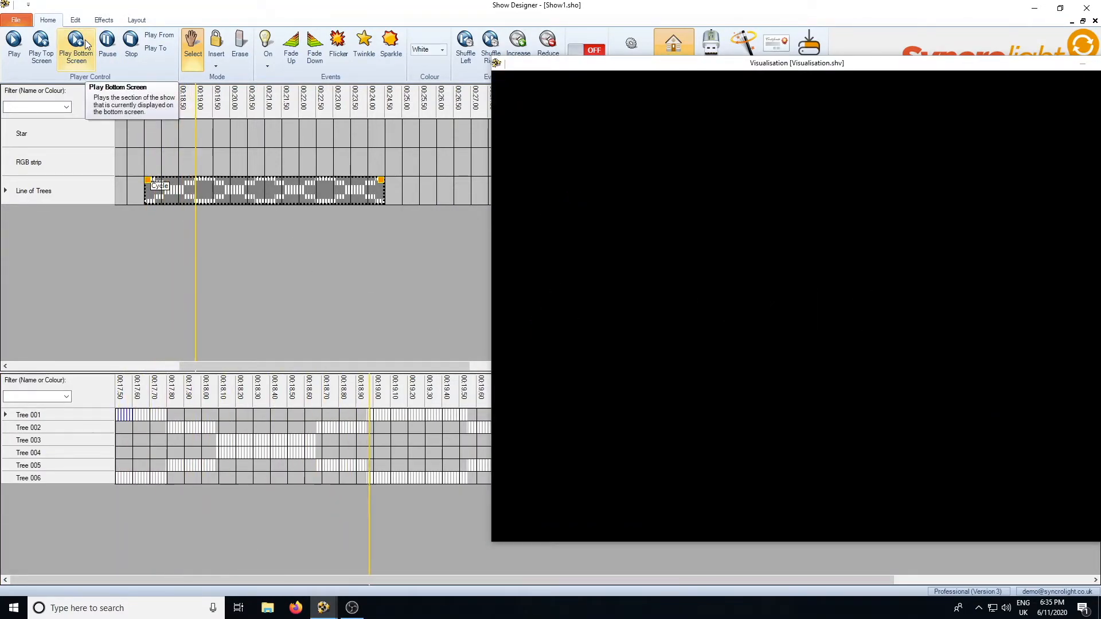
left_click(130, 42)
- Change the Line of Trees Cycle's animation type to Inverse and its style to Forward
double_click(259, 191)
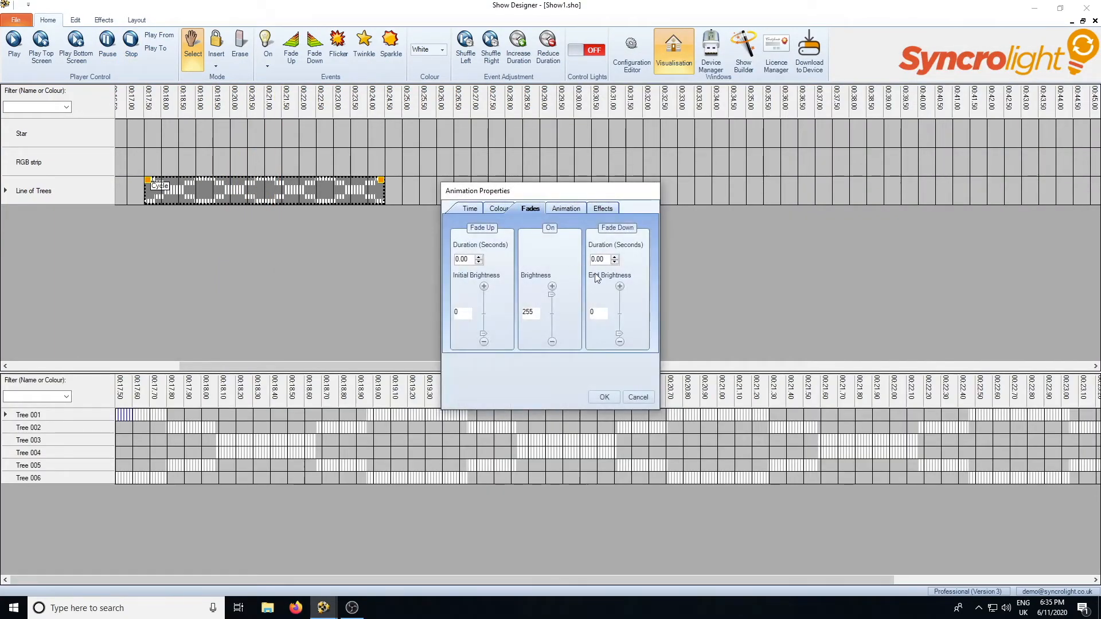
left_click(577, 210)
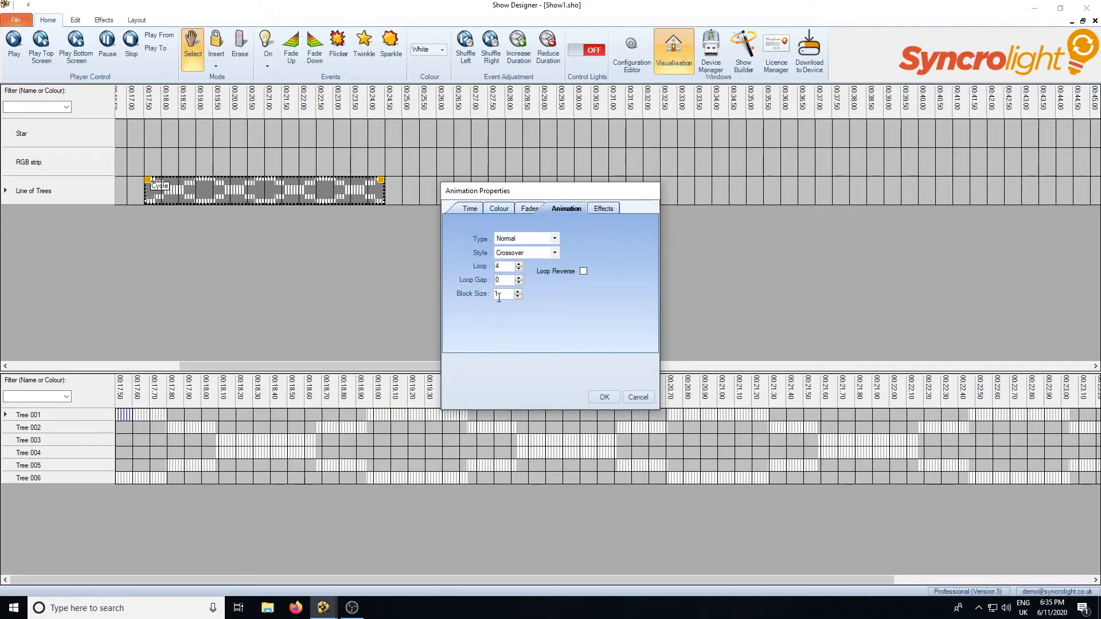
left_click(555, 239)
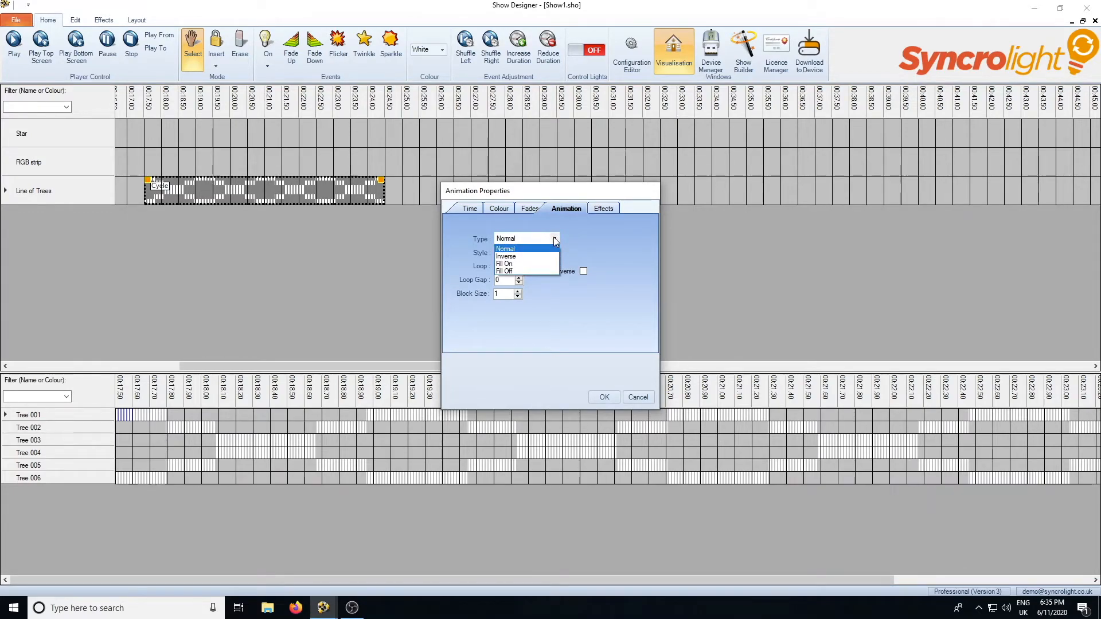
left_click(544, 256)
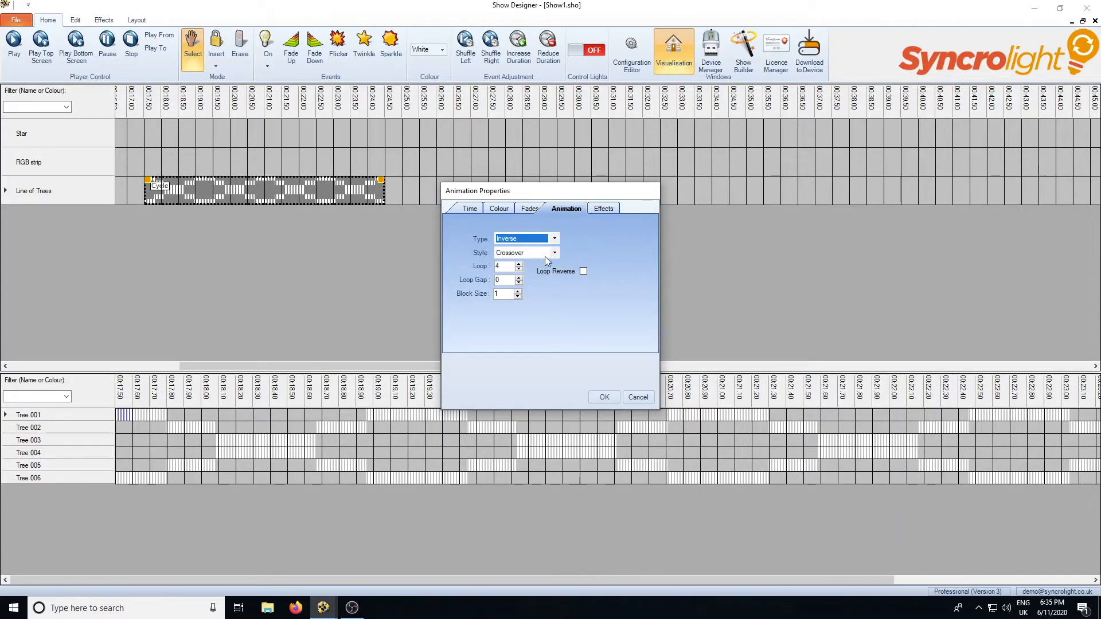
left_click(554, 253)
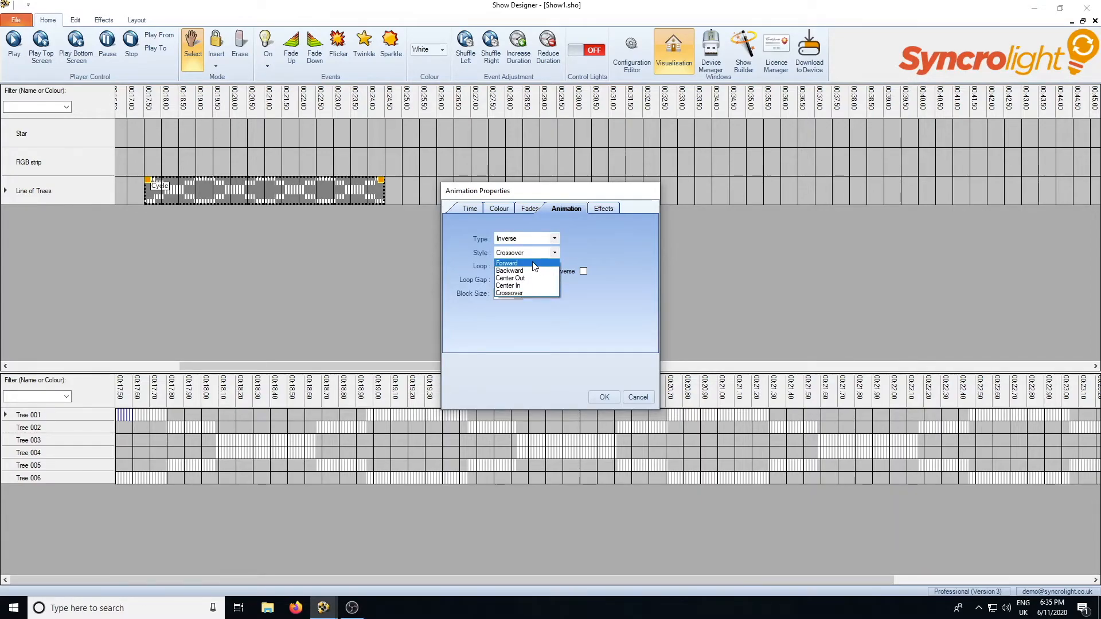
left_click(538, 263)
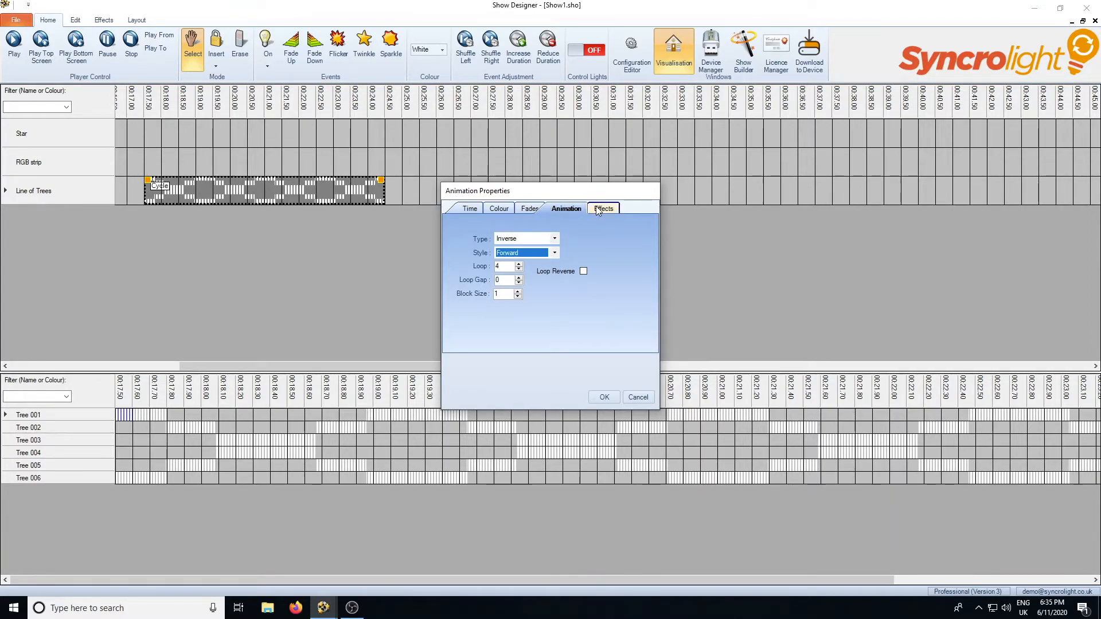
- Set the Cycle's effect to No Effect (Static)
left_click(607, 211)
left_click(601, 240)
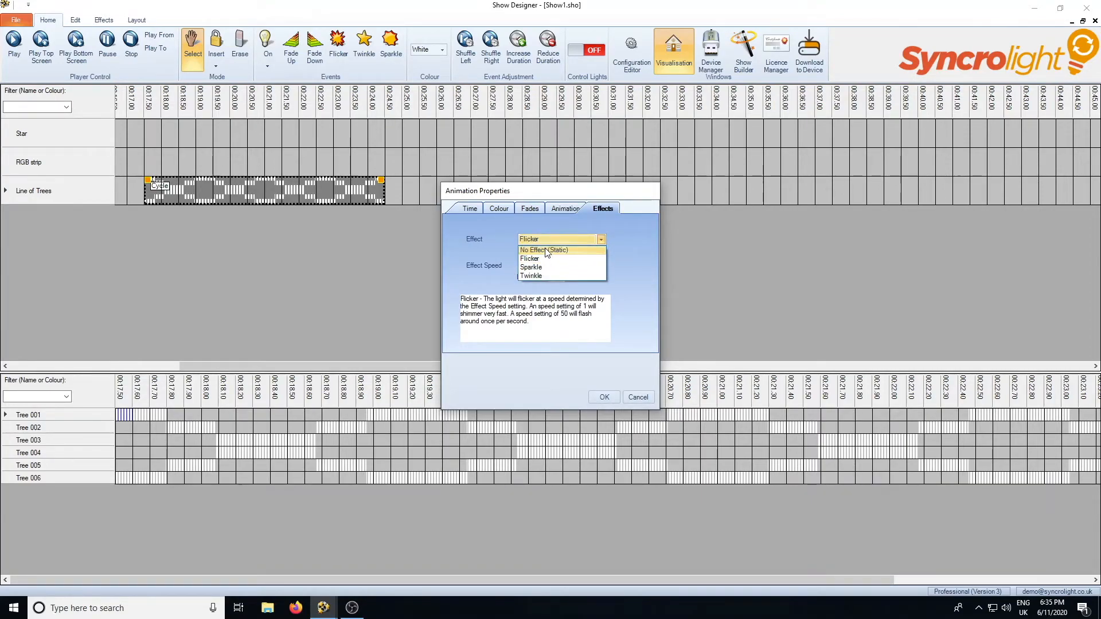
left_click(539, 248)
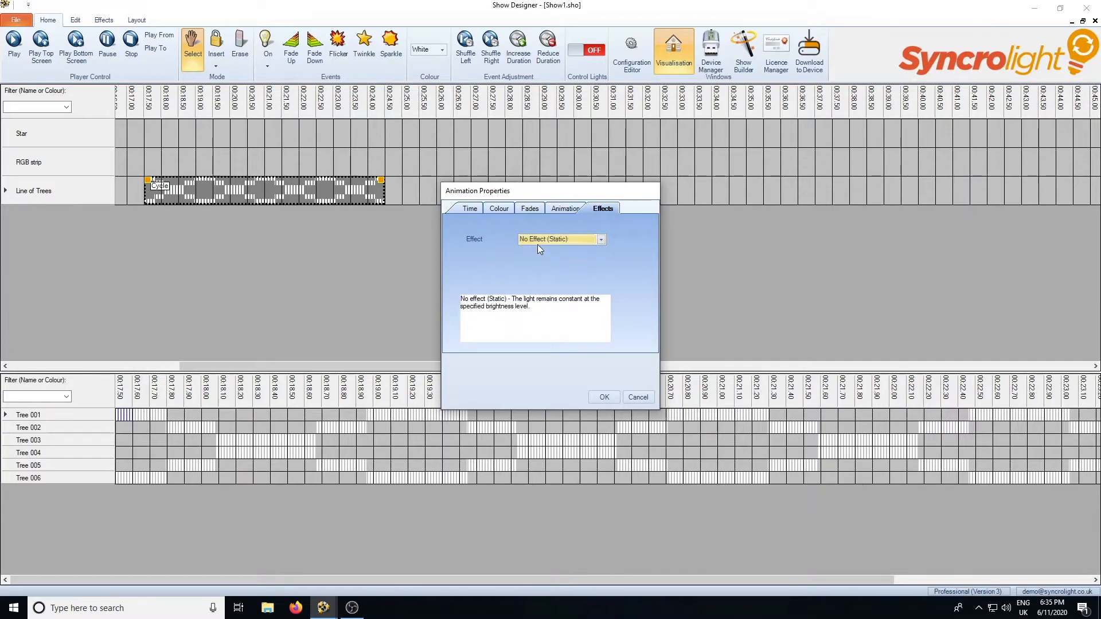
- Reduce the Cycle's On brightness slightly, apply the settings and preview it from the bottom screen
left_click(530, 209)
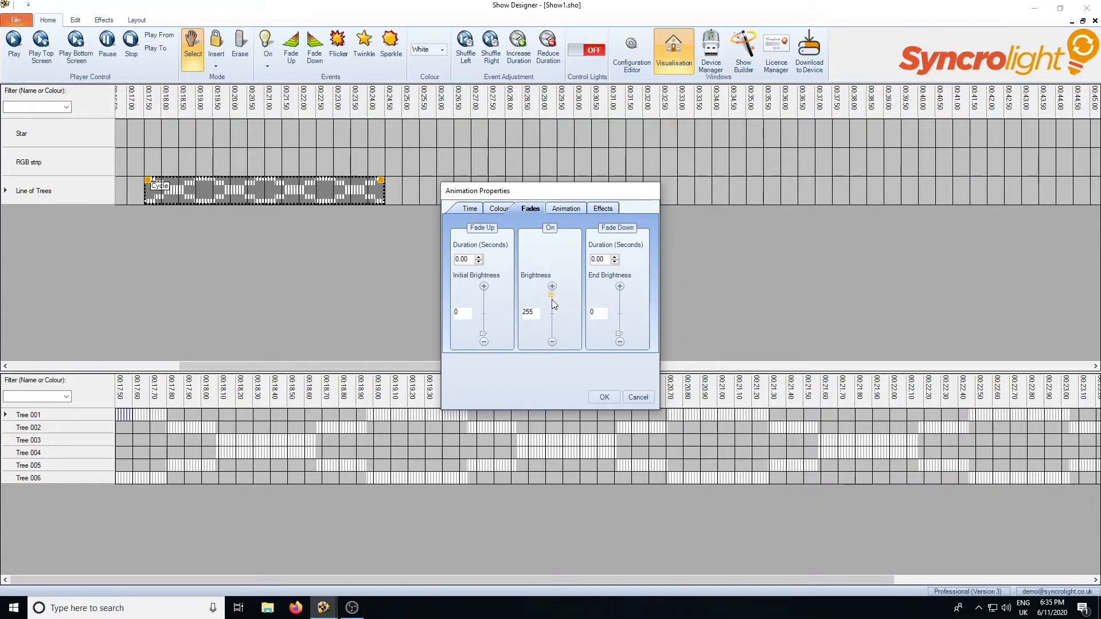
left_click_drag(551, 295, 552, 307)
left_click(602, 396)
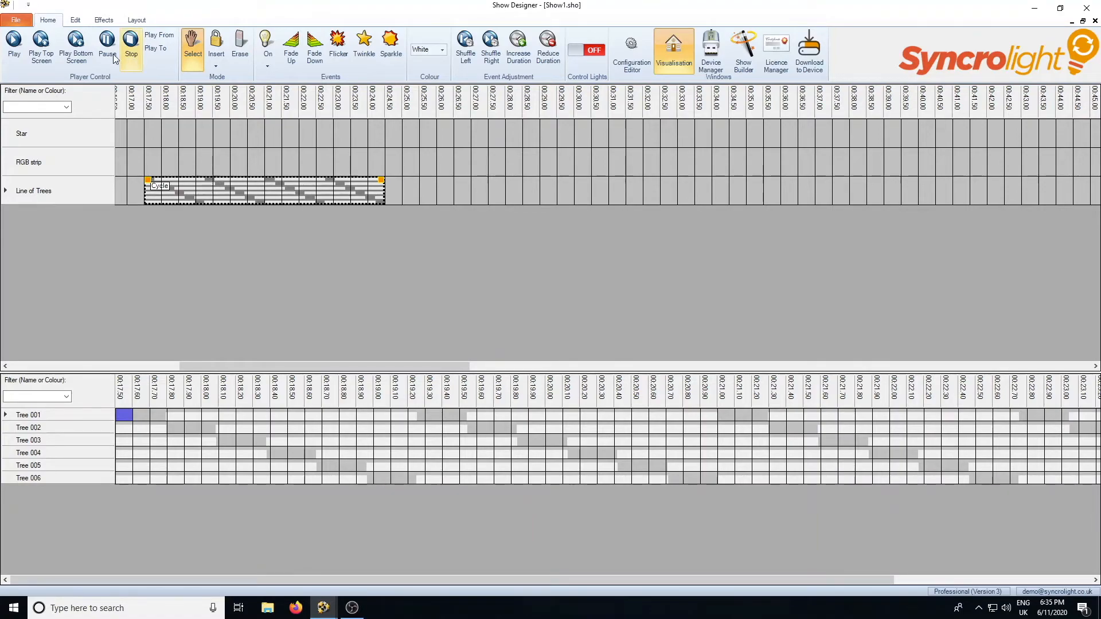
left_click(76, 46)
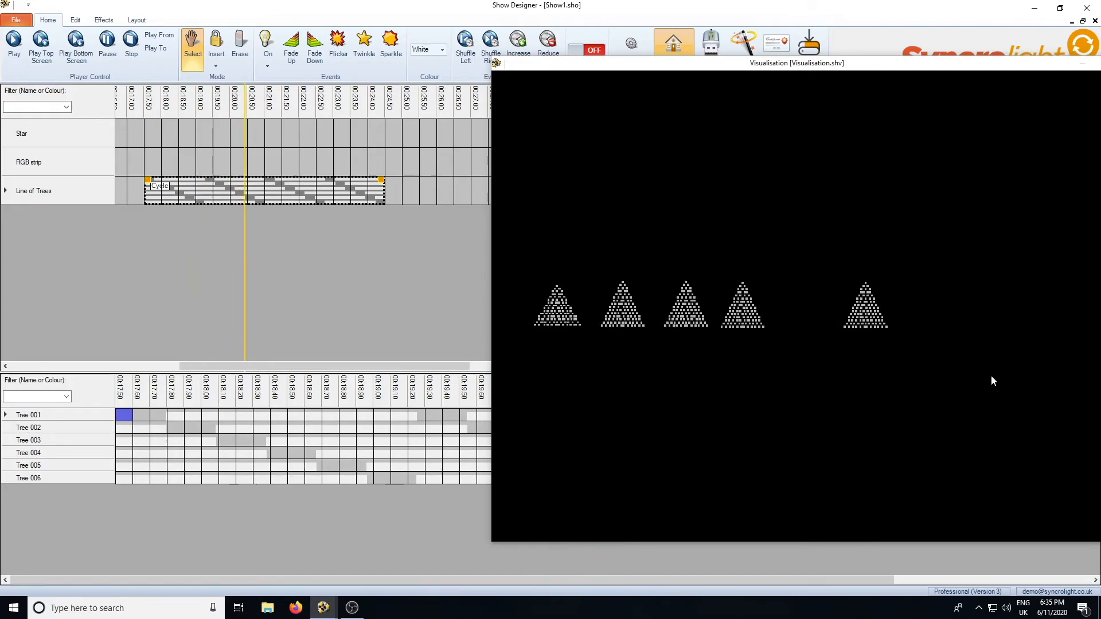
left_click(129, 43)
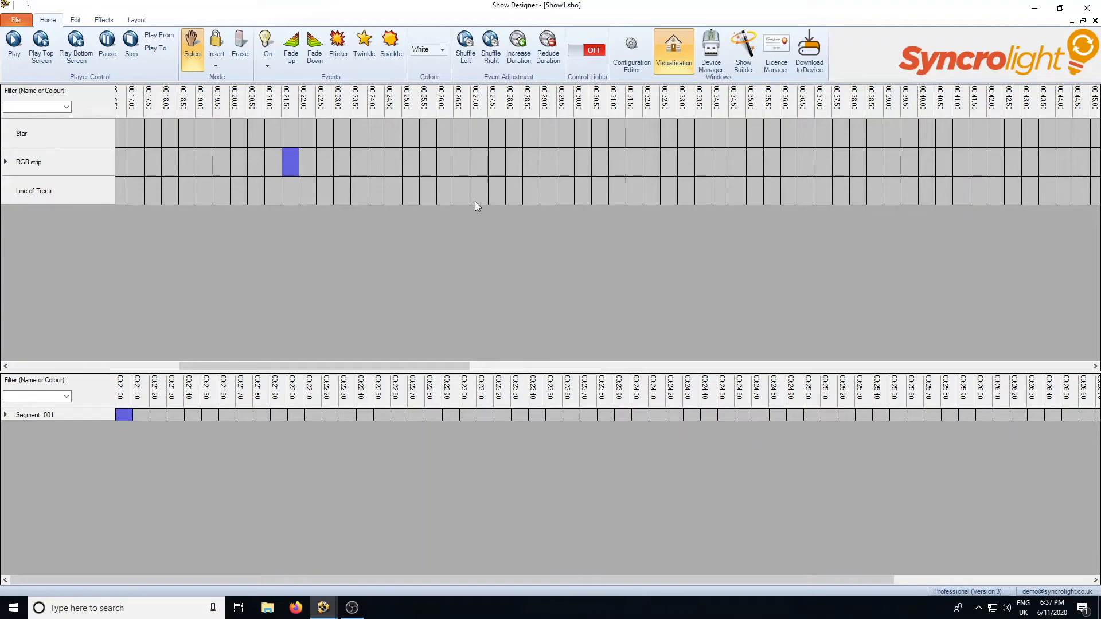
- Add a 4-second white-to-red Colour Transition with 20 colour steps to the RGB strip, starting at 00:21.50
left_click_drag(291, 167, 409, 166)
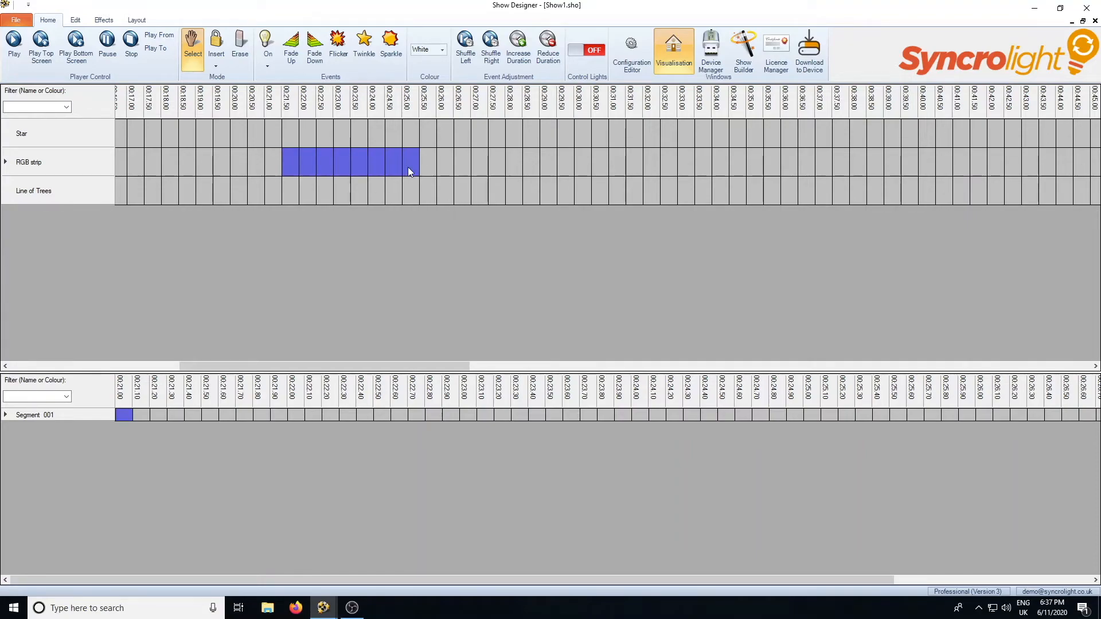
right_click(361, 168)
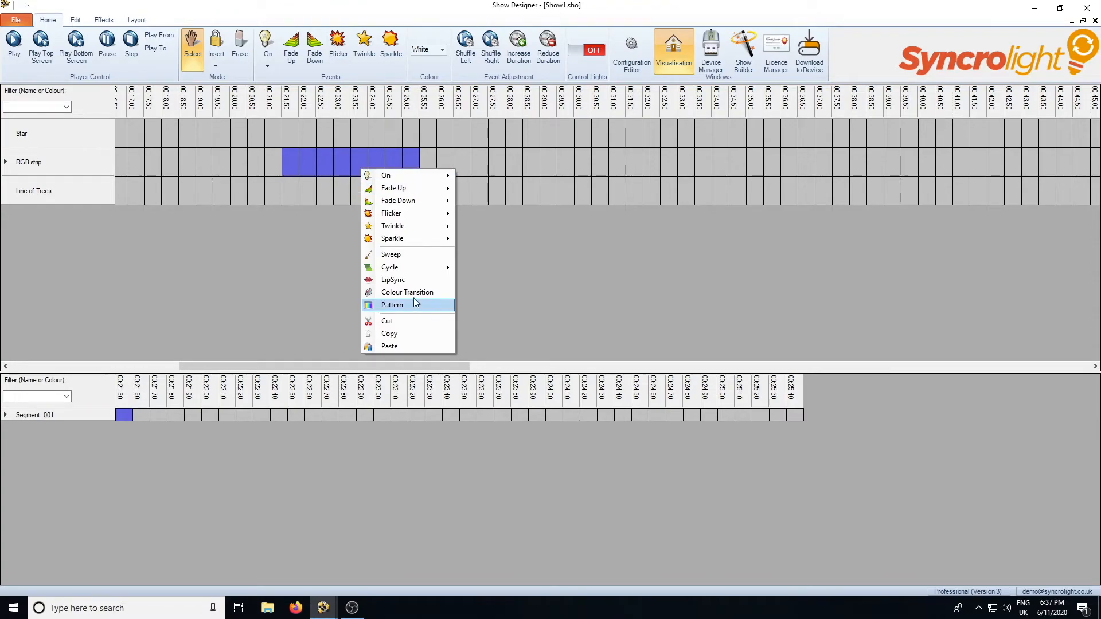
left_click(439, 292)
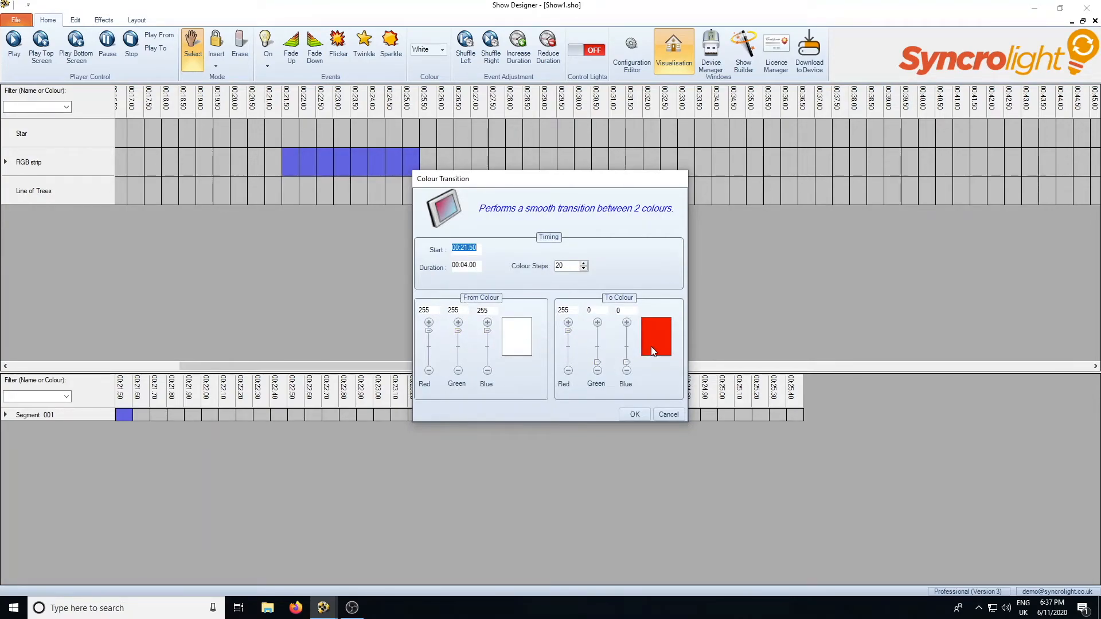
left_click(635, 415)
- Preview the RGB strip's colour transition from the bottom screen and stop playback
left_click(375, 165)
left_click(87, 45)
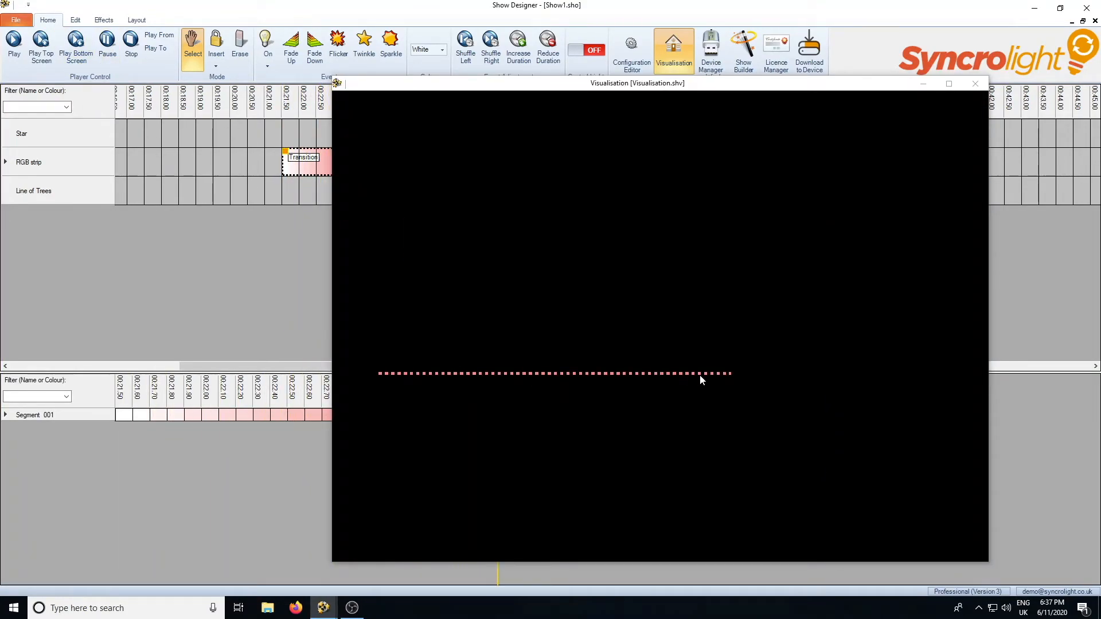
left_click(130, 45)
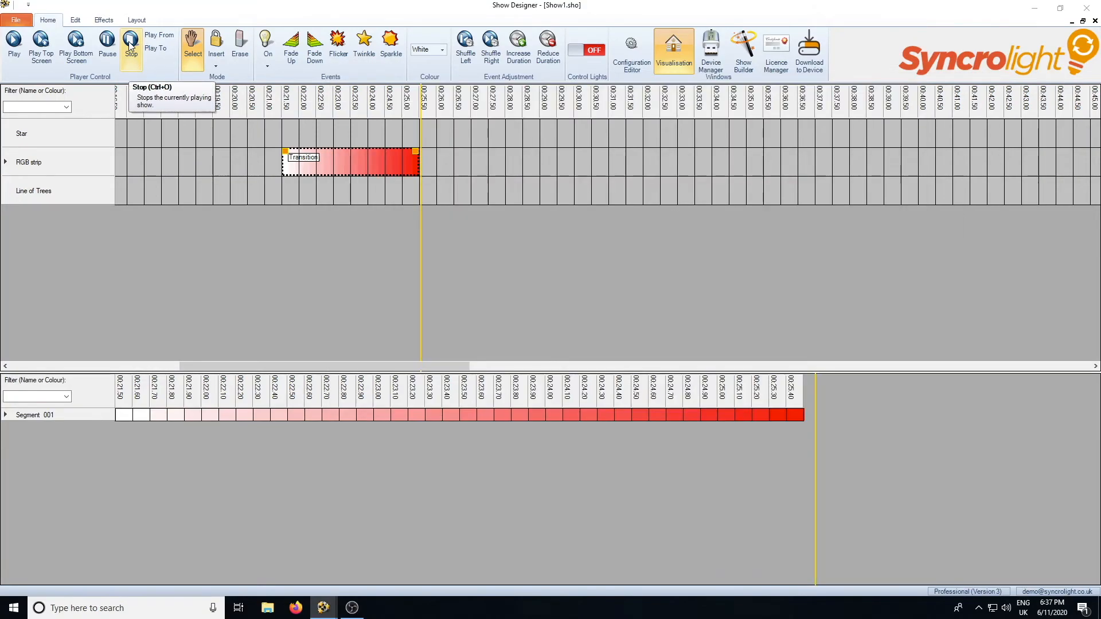
- Insert a red Fade Up on the RGB strip at 00:26.50
left_click(465, 164)
right_click(465, 164)
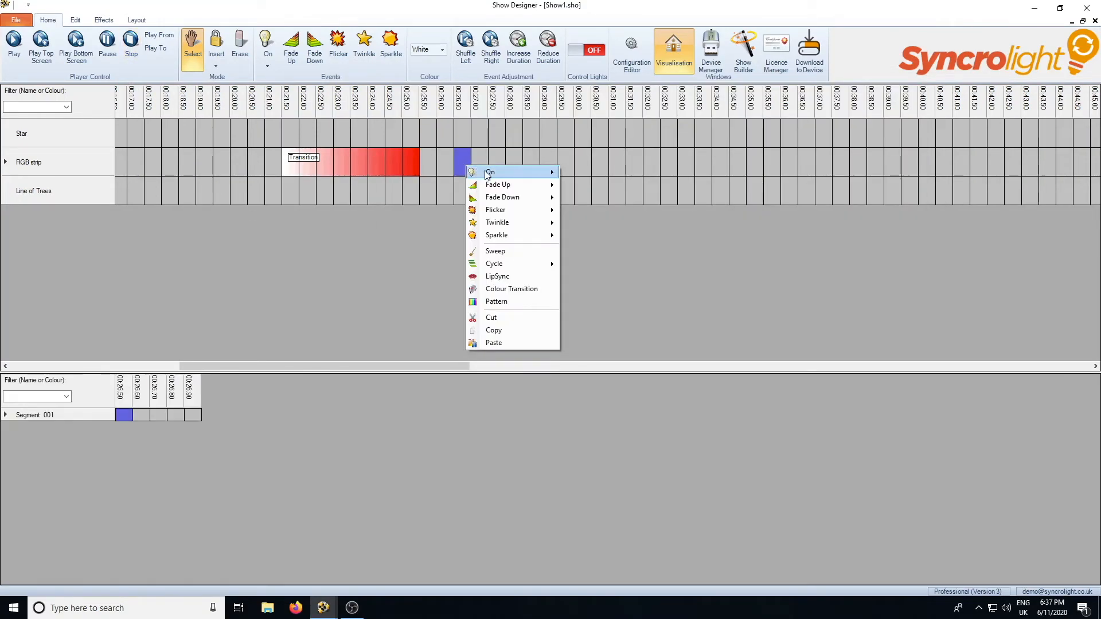
mouse_move(503, 199)
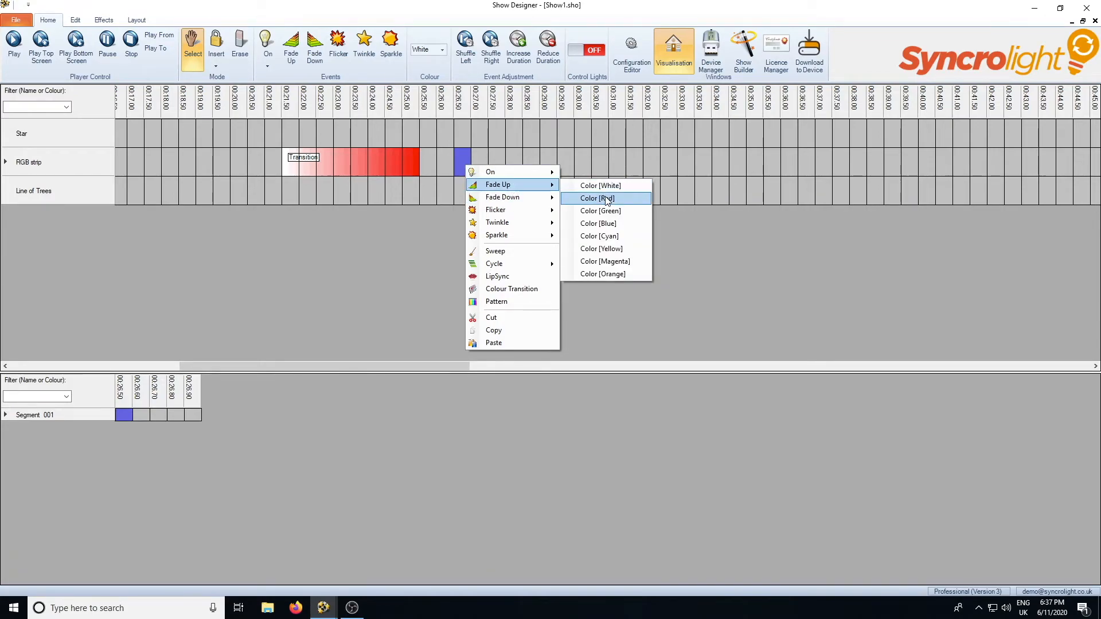
left_click(606, 200)
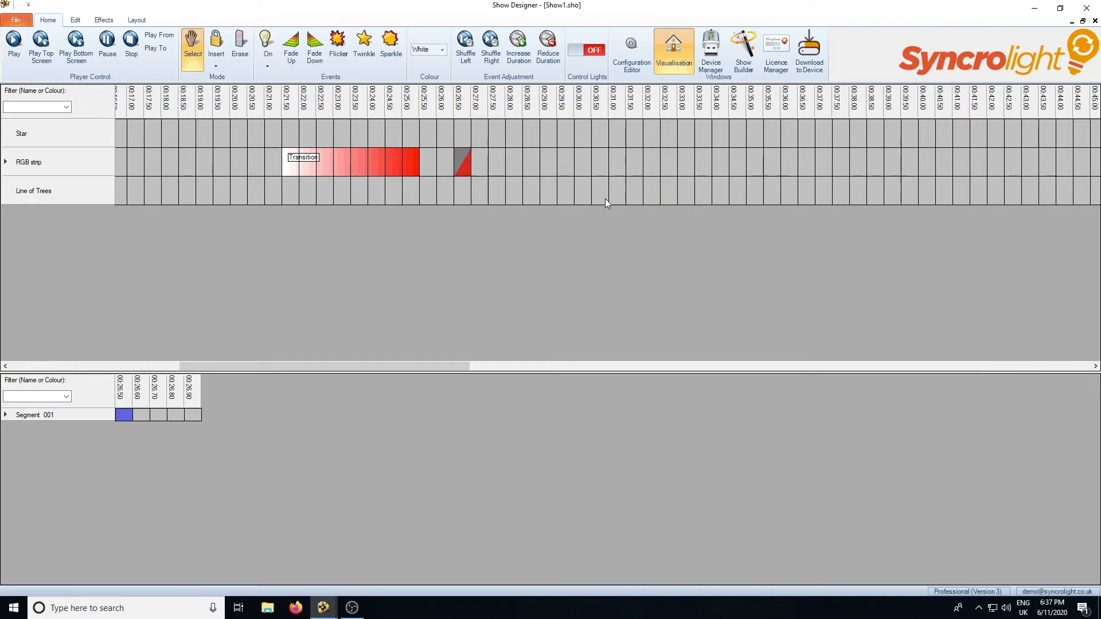
- Insert a red Fade Down on the RGB strip at 00:27.00, directly after the Fade Up
left_click(478, 162)
right_click(478, 163)
mouse_move(523, 196)
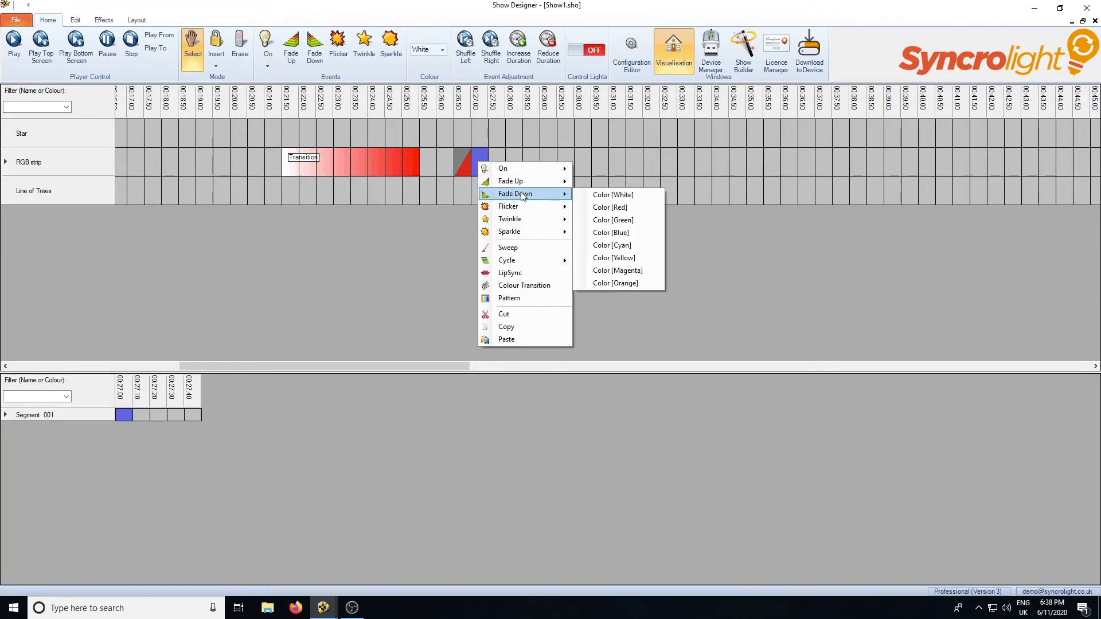
left_click(610, 207)
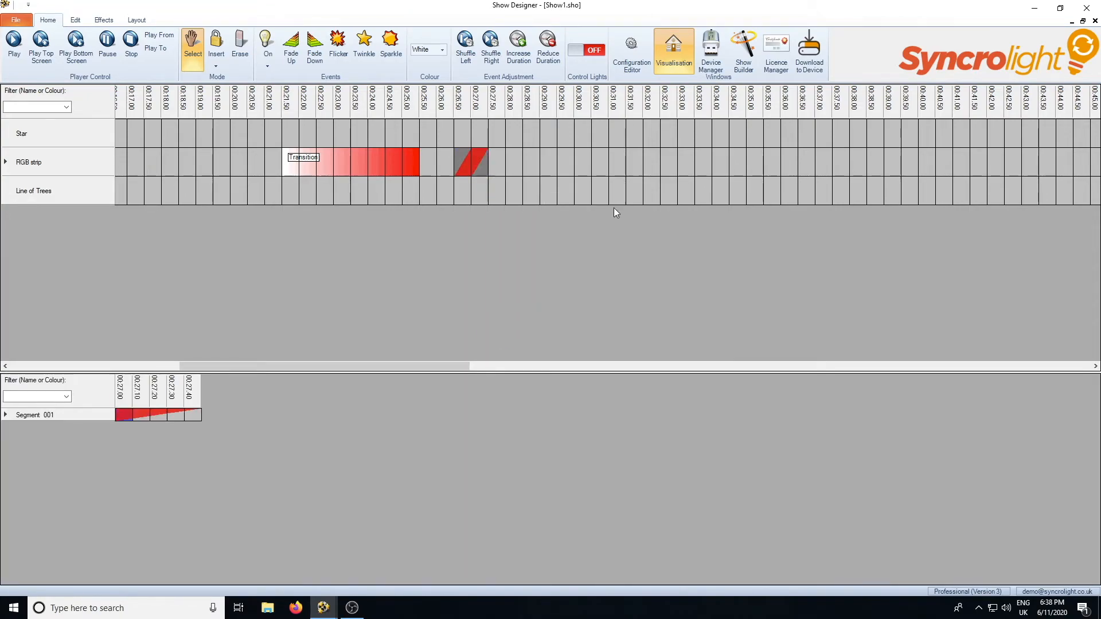
- Apply the Flicker effect with speed 3 to the red Fade Up on the RGB strip
double_click(460, 166)
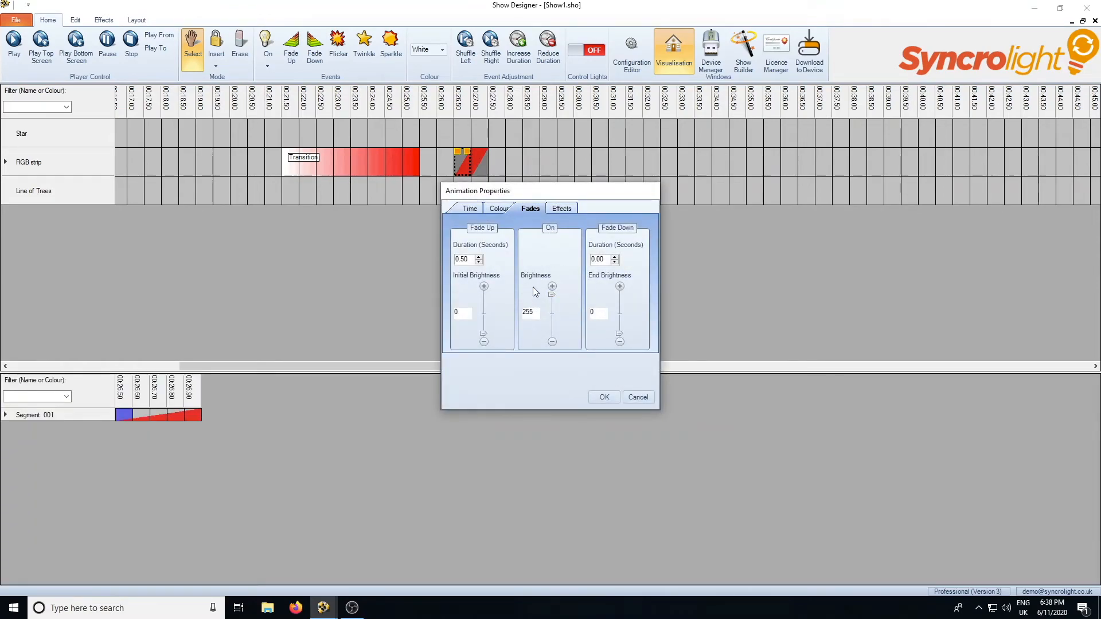
left_click(564, 208)
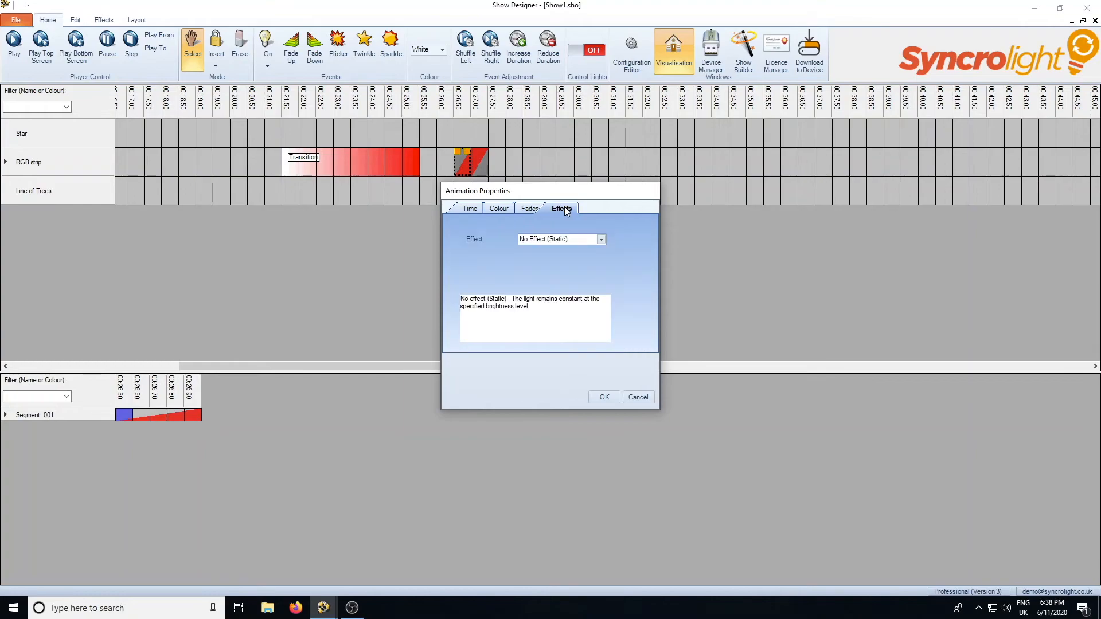
left_click(602, 239)
left_click(562, 258)
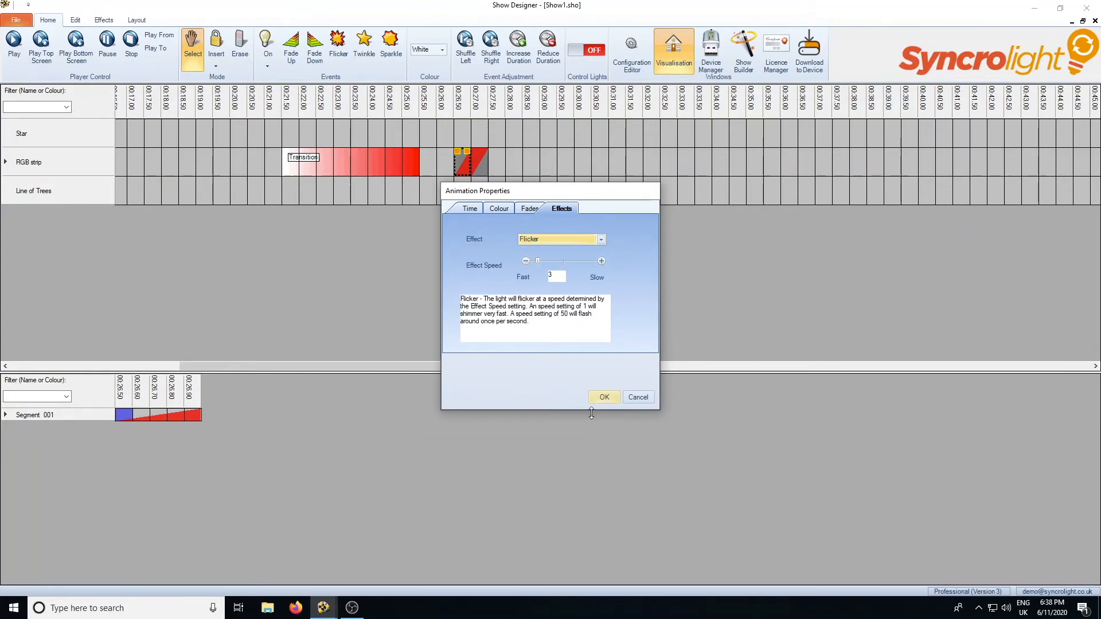
left_click(606, 397)
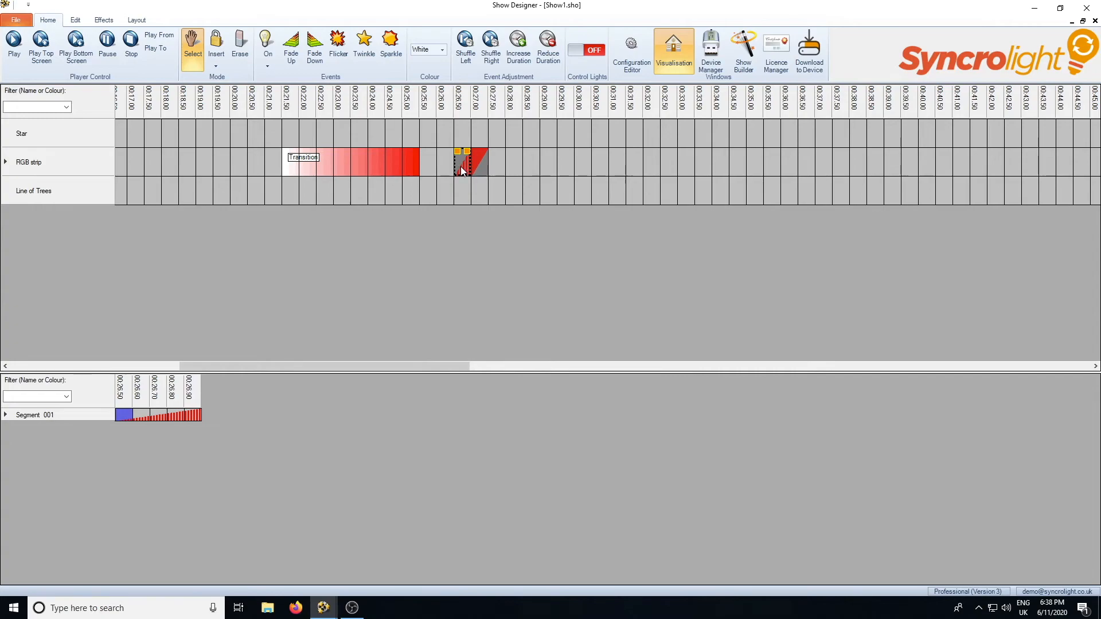
- Preview the RGB strip's flickering red fades from the bottom screen and from the top screen
left_click(77, 45)
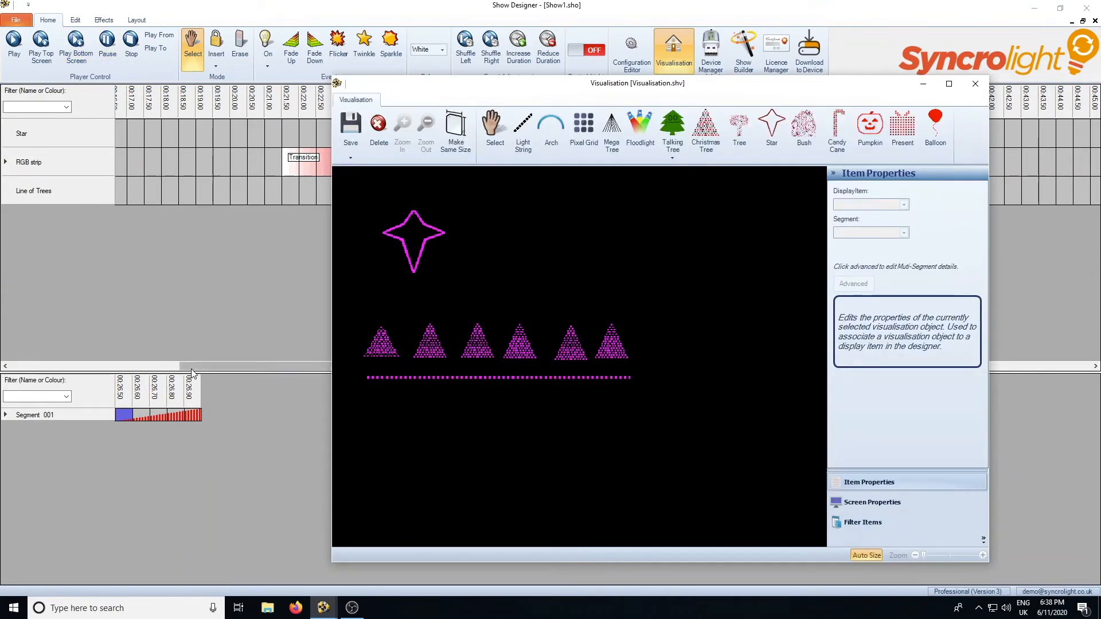
left_click_drag(197, 366, 287, 371)
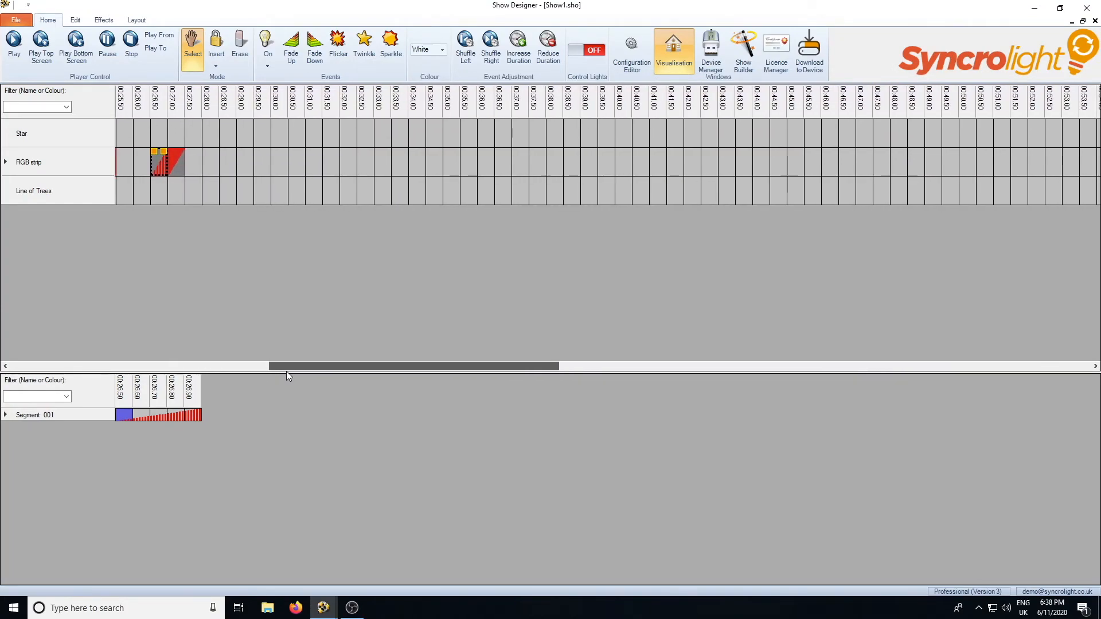
left_click(46, 50)
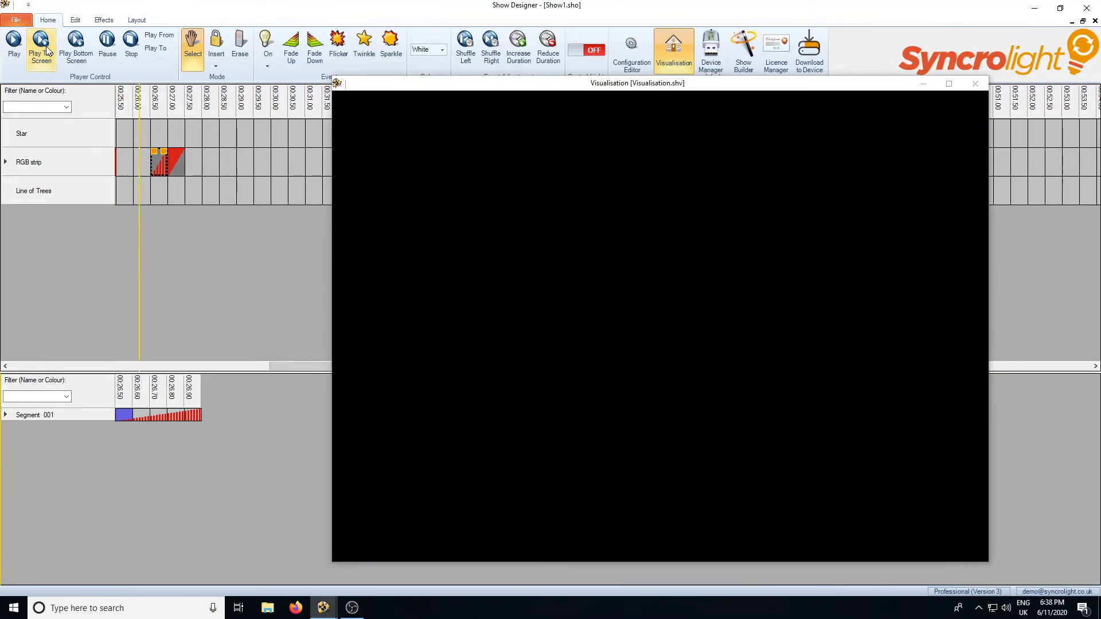
left_click(106, 54)
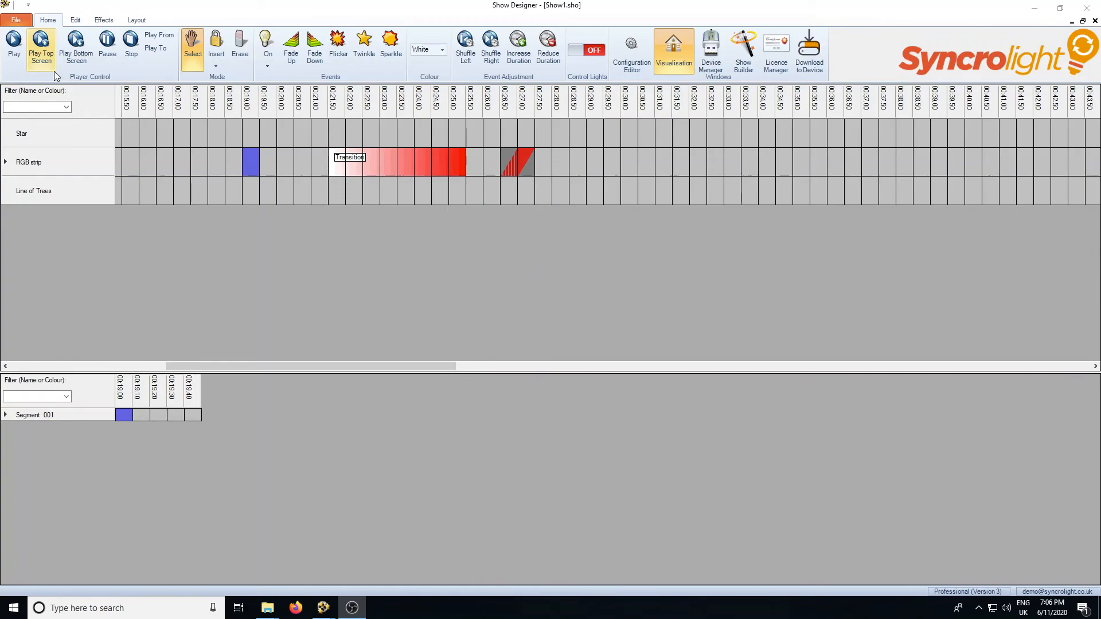
- Show the music waveform above the top screen's timeline and bring the section around 01:05 to 01:33 into view
left_click(137, 21)
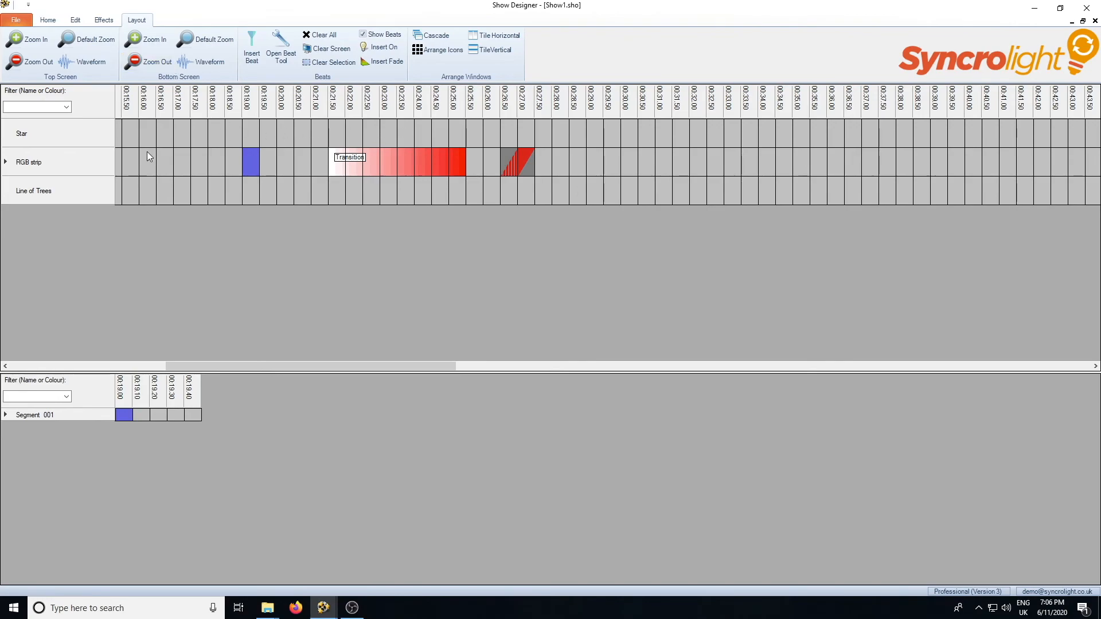
left_click(86, 63)
left_click_drag(252, 367, 760, 384)
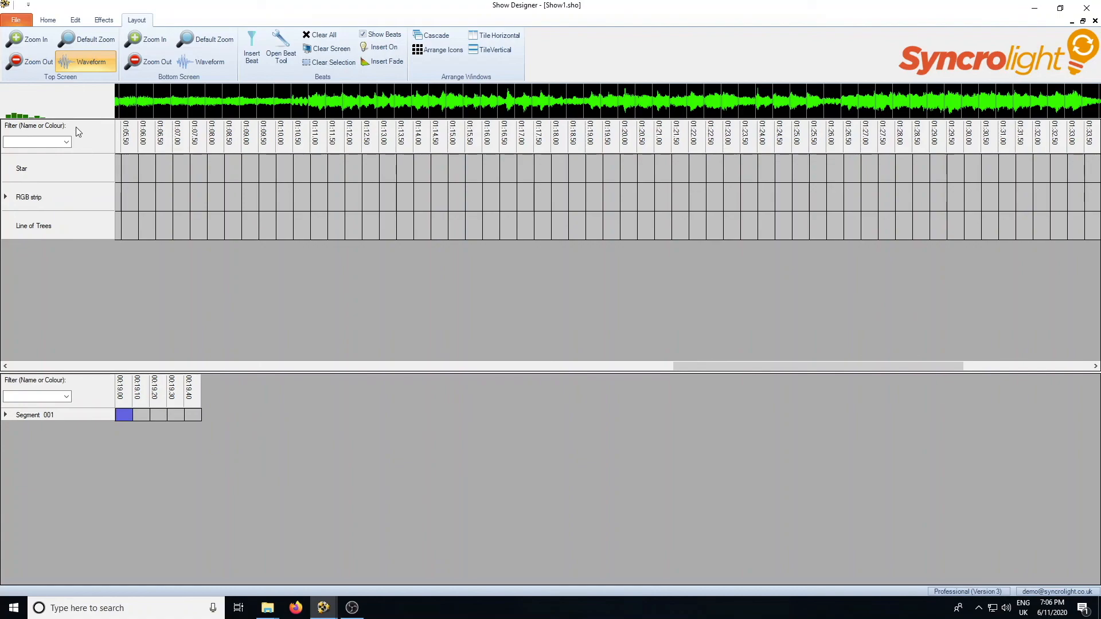
- Switch the waveform display to High Frequency, Medium Frequency and finally Low Frequency to compare the music's frequency bands
right_click(206, 113)
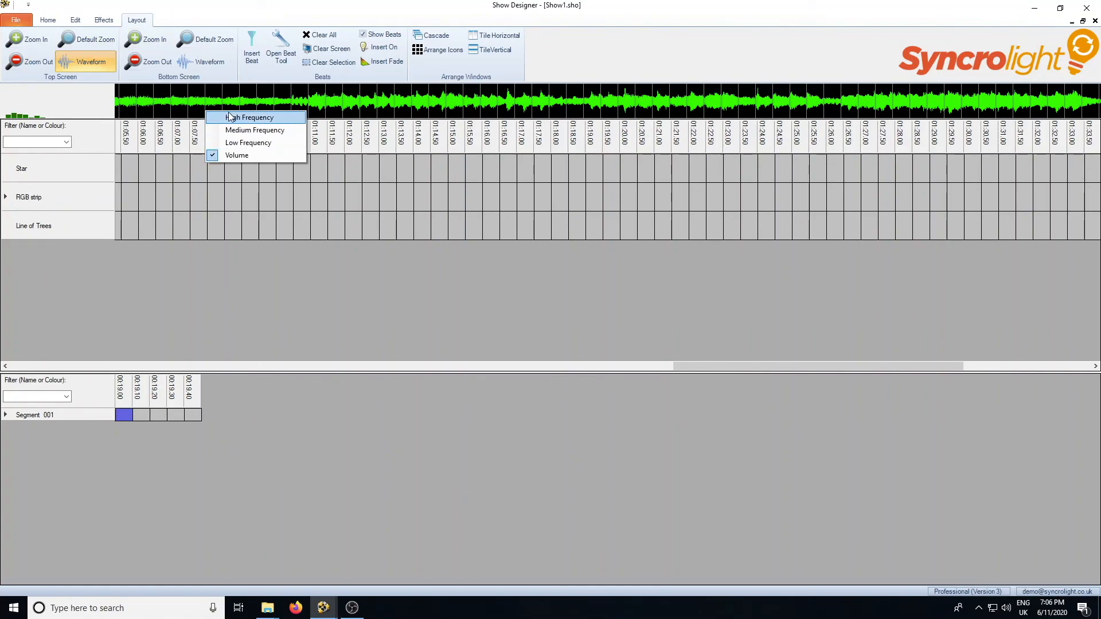
left_click(238, 118)
right_click(225, 107)
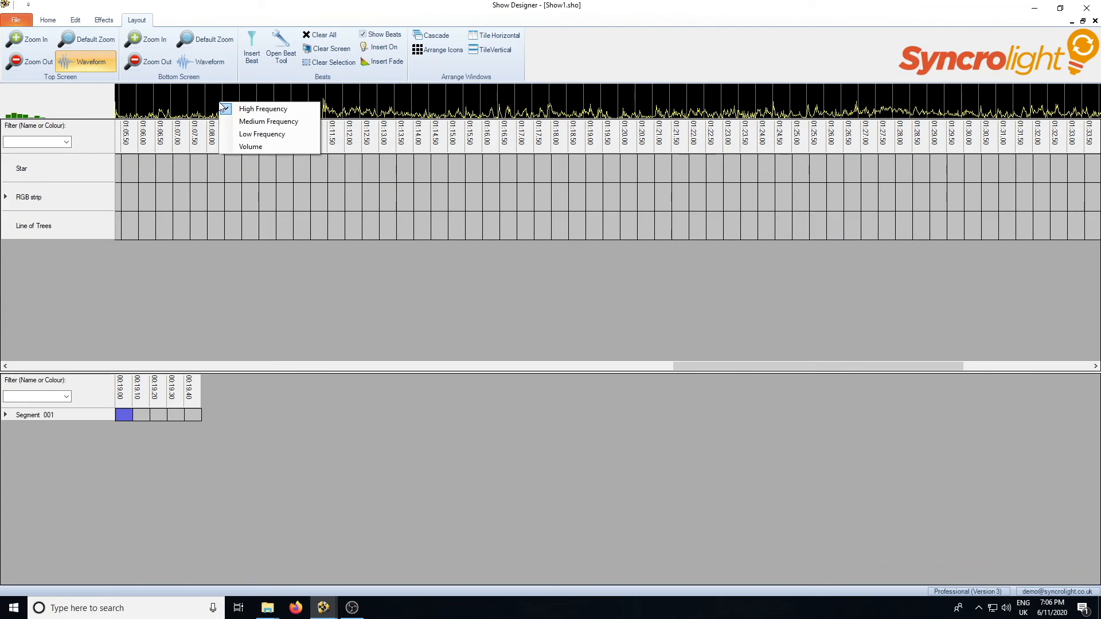
left_click(260, 124)
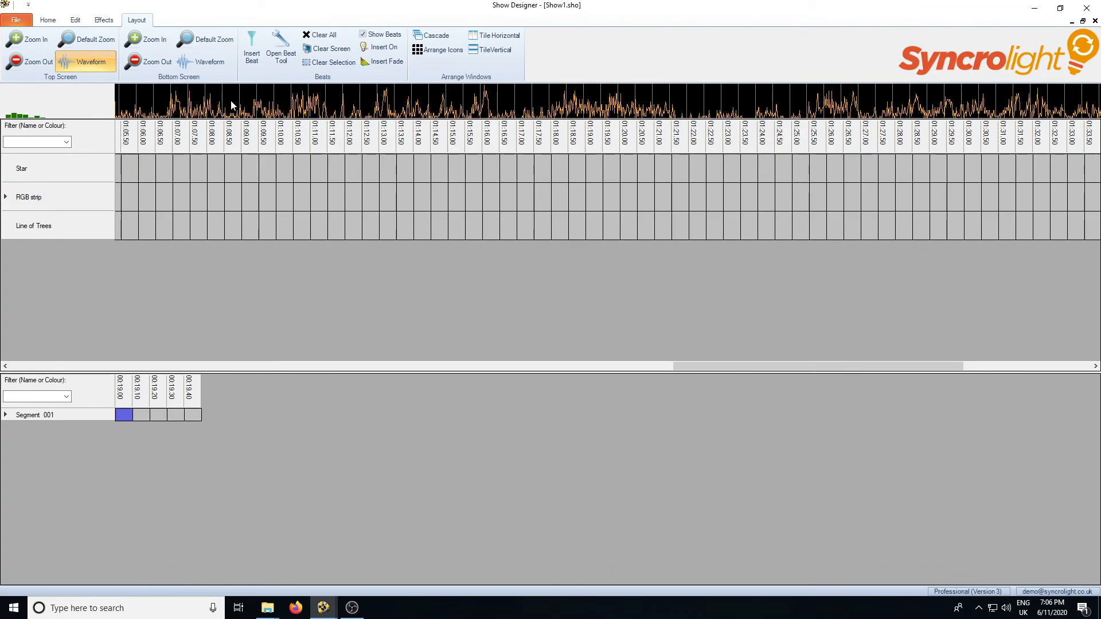
right_click(200, 99)
left_click(260, 131)
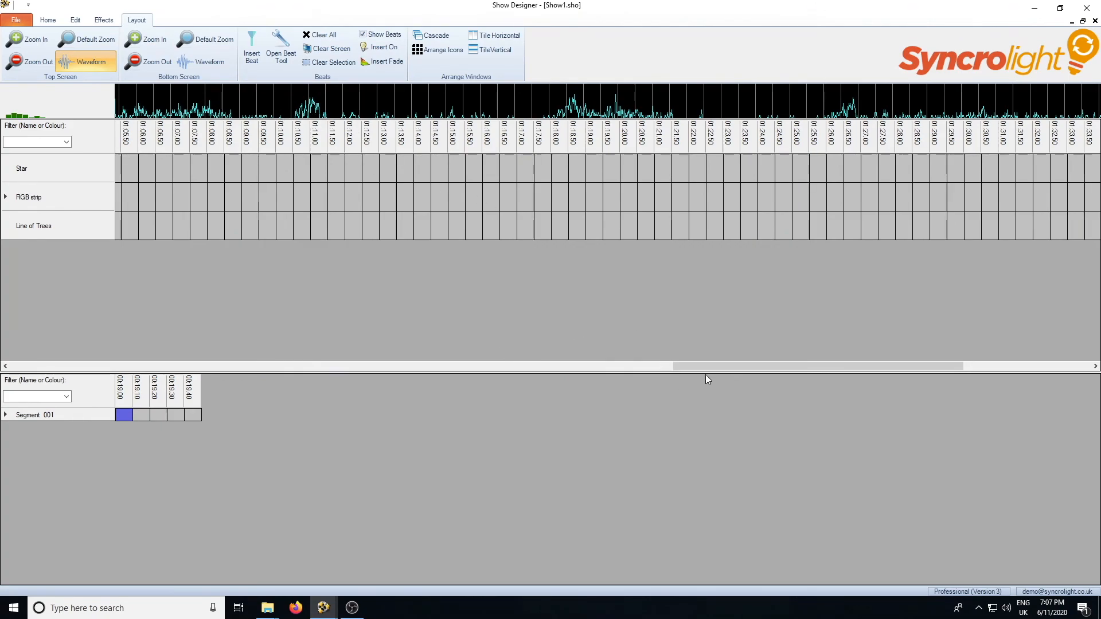
left_click_drag(707, 363, 749, 365)
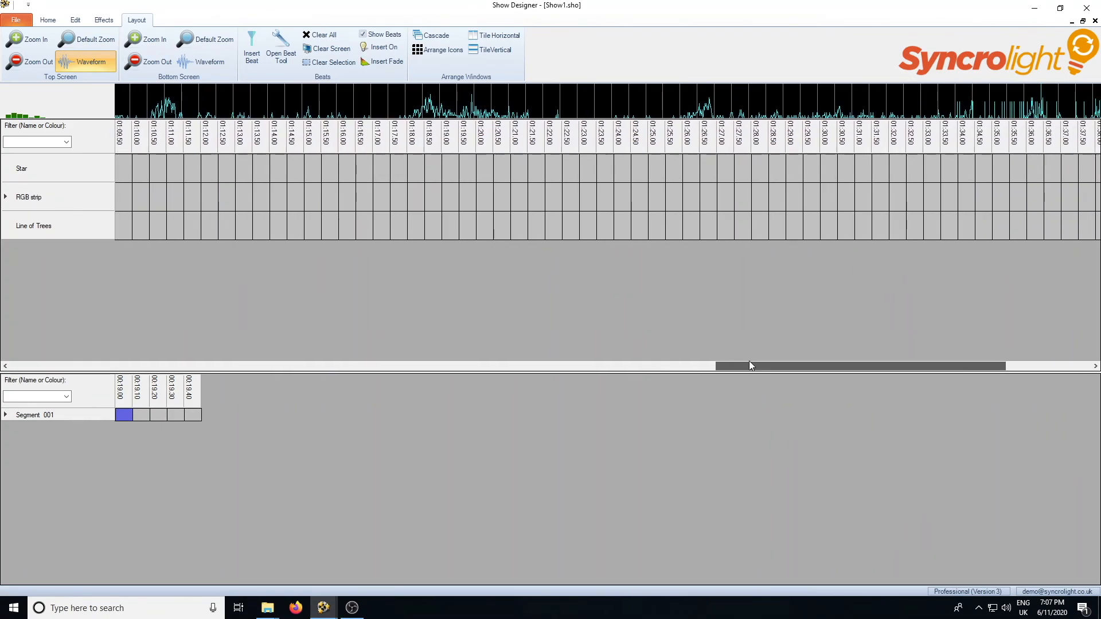